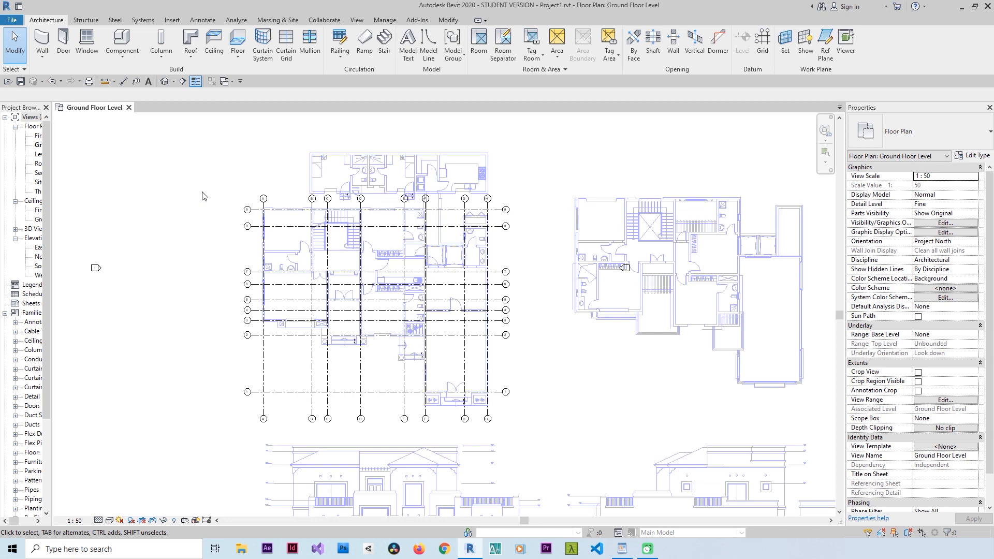
pyautogui.scroll(3, 203, 196)
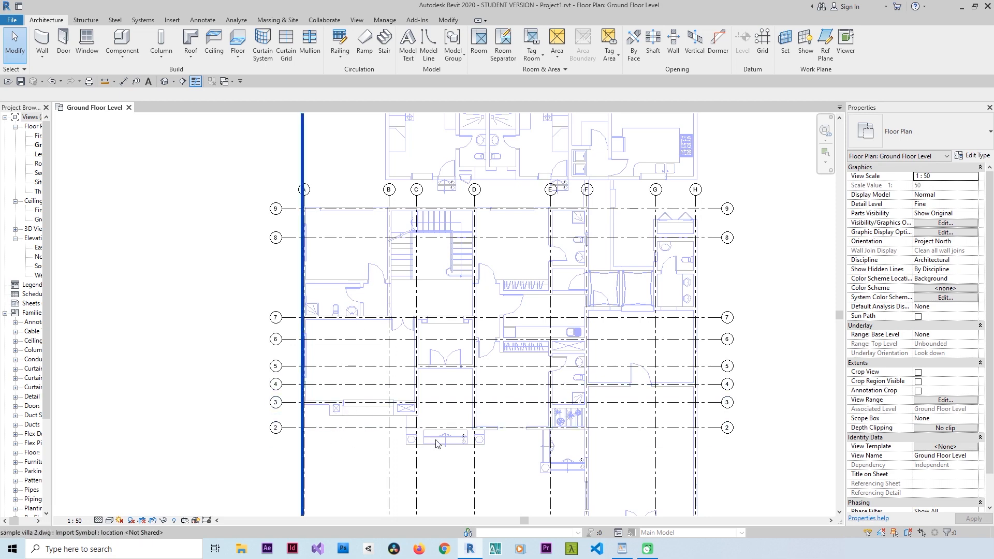
pyautogui.scroll(-2, 347, 365)
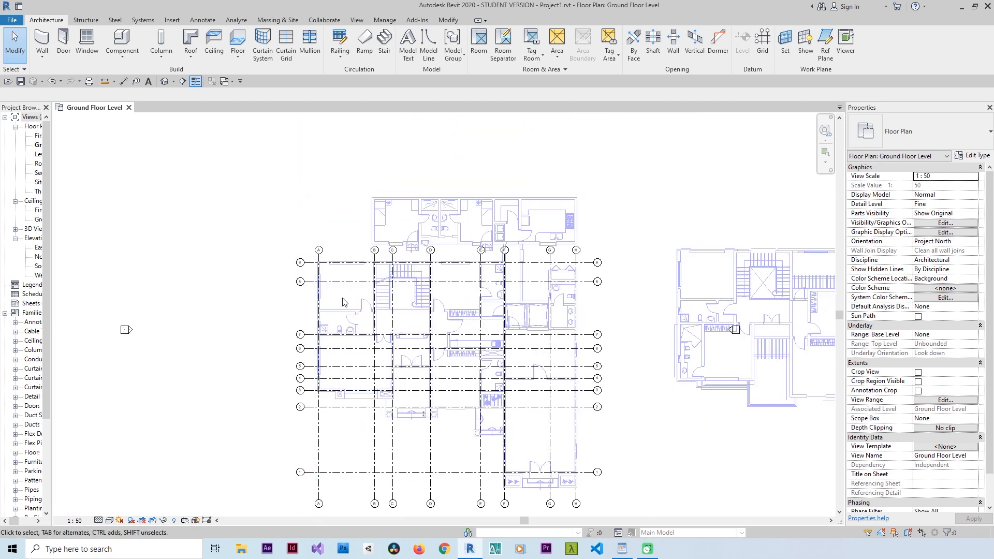
pyautogui.scroll(2, 351, 371)
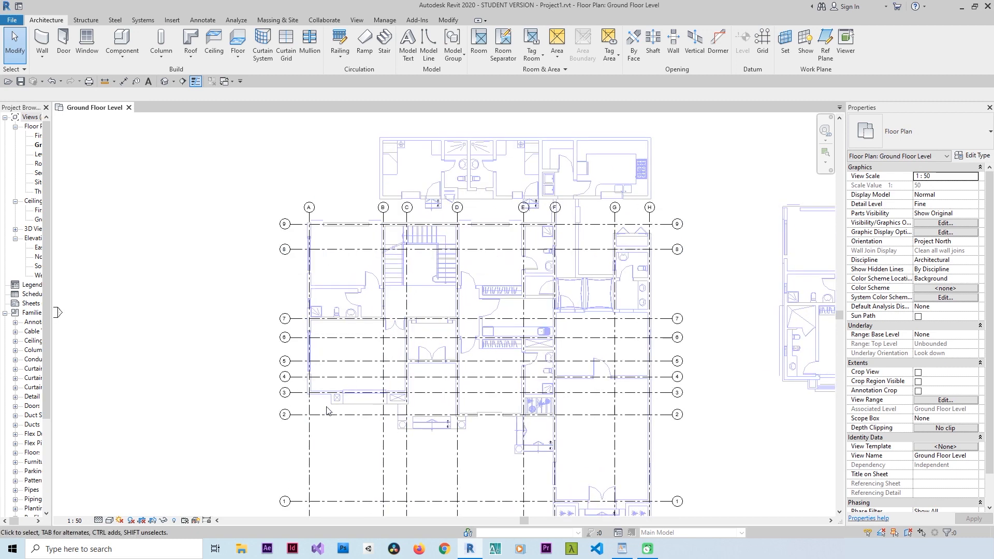
pyautogui.scroll(2, 319, 462)
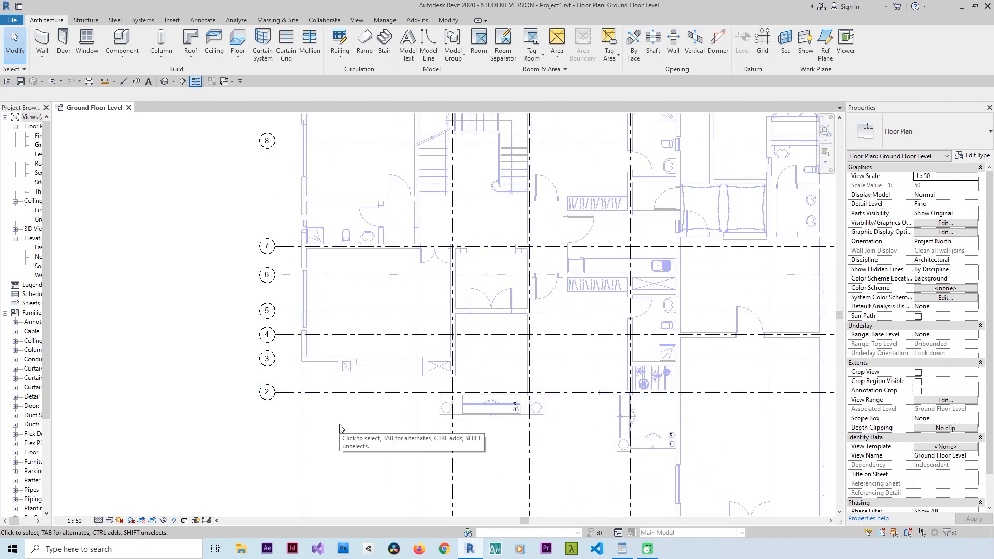
# Start the Wall tool and duplicate the Generic - 200mm interior wall type as "Generic - 200mm exterior"
pyautogui.press('w')
pyautogui.press('a')
pyautogui.scroll(3, 316, 241)
pyautogui.click(916, 132)
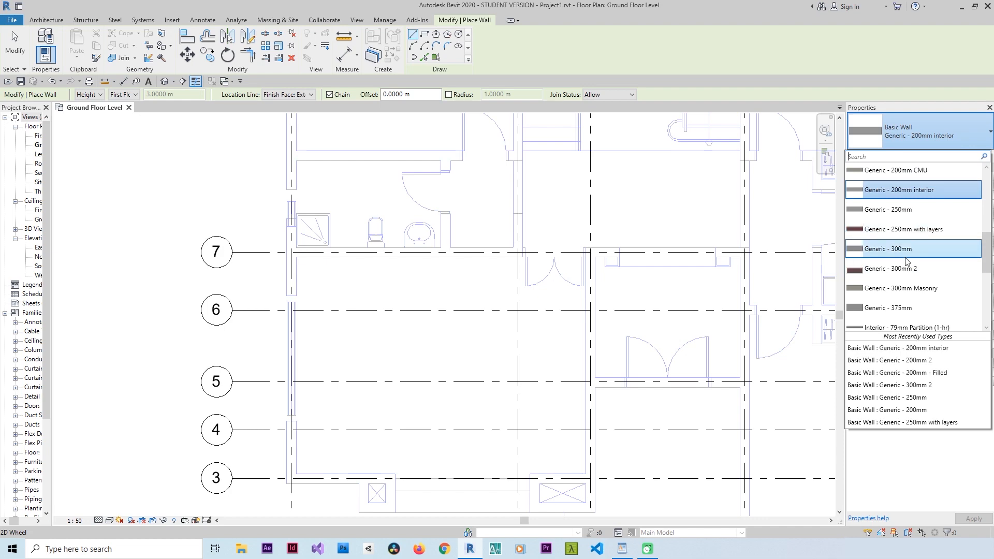
pyautogui.scroll(1, 908, 249)
pyautogui.click(911, 243)
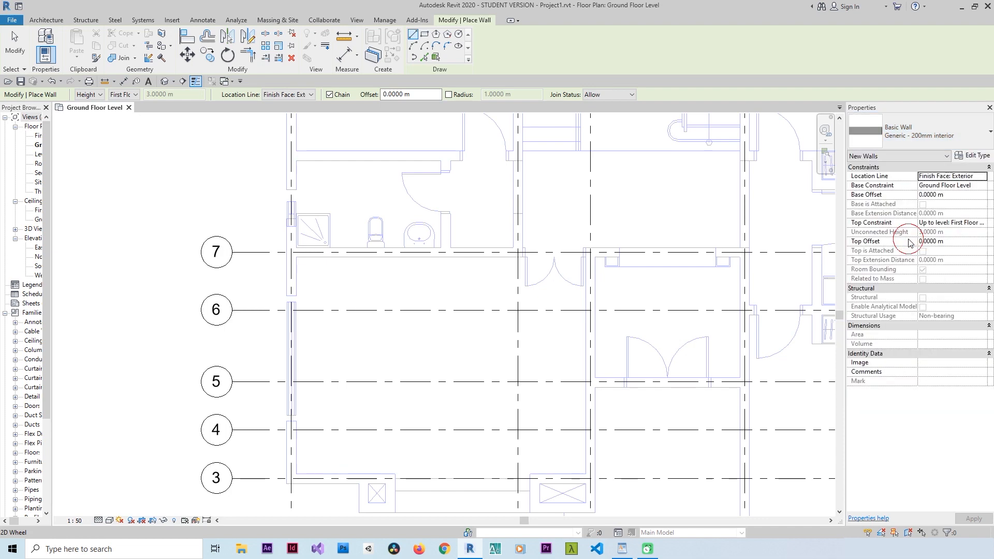
pyautogui.click(973, 156)
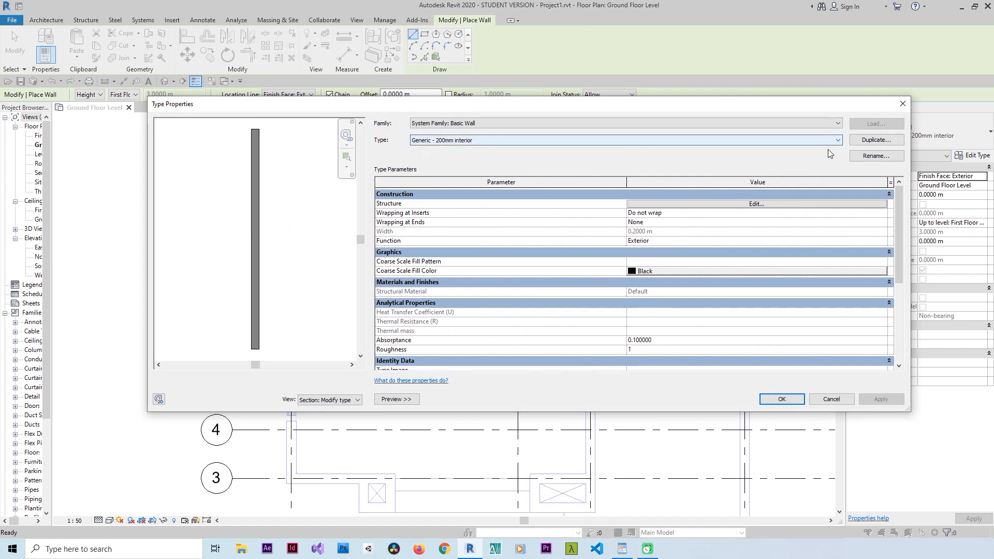
pyautogui.click(875, 139)
pyautogui.click(567, 250)
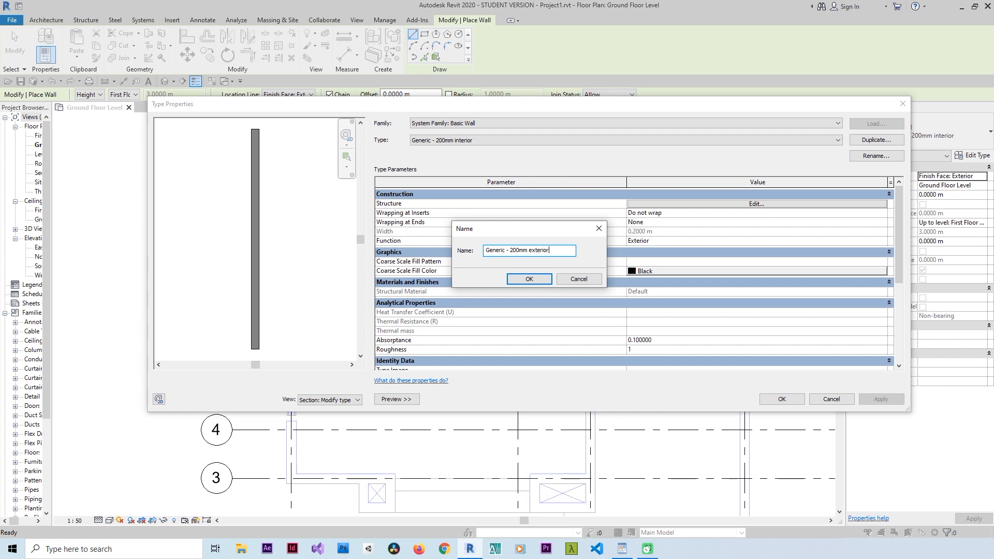
pyautogui.press('Return')
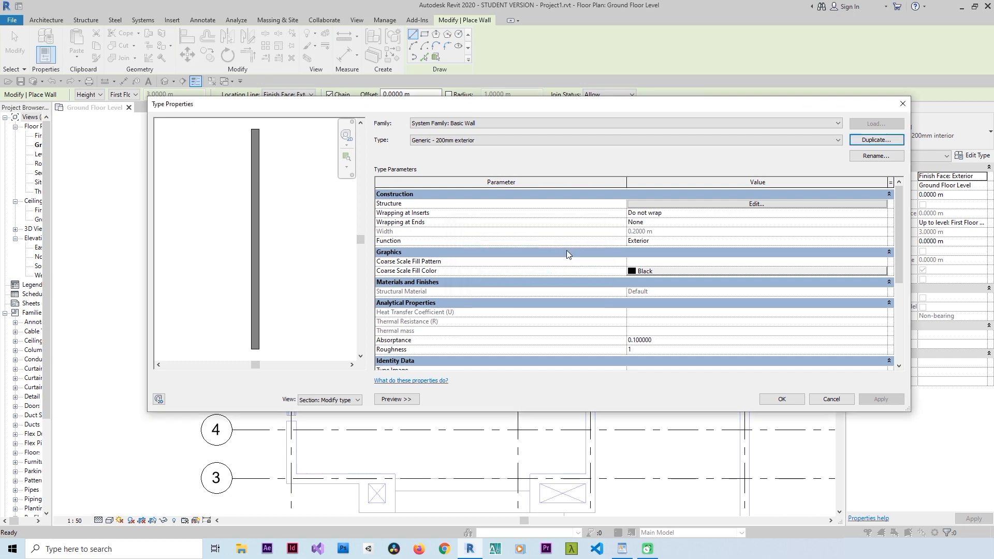
pyautogui.click(782, 400)
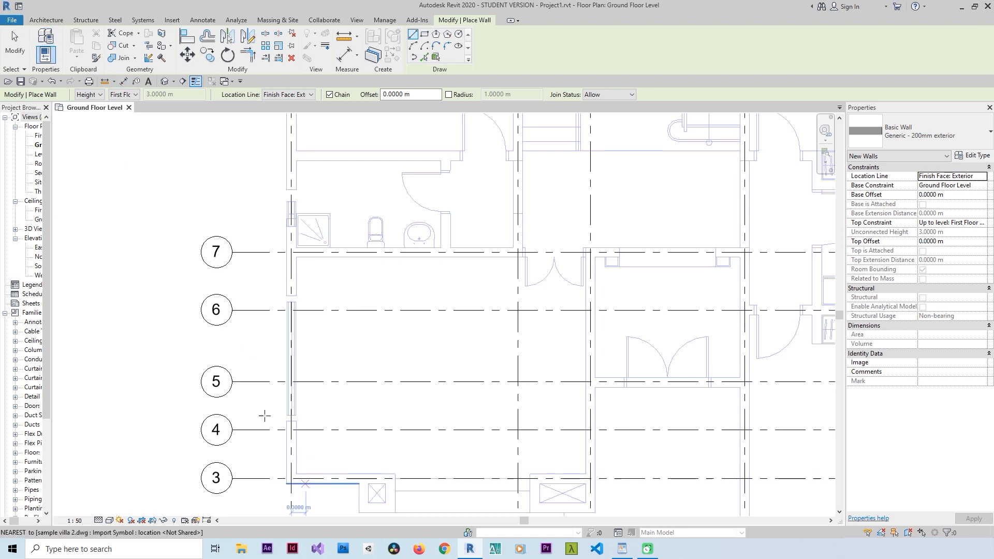
# Widen the Project Browser and set the new walls' top constraint to Up to level: First Floor Level
pyautogui.moveTo(52, 162); pyautogui.dragTo(104, 155)
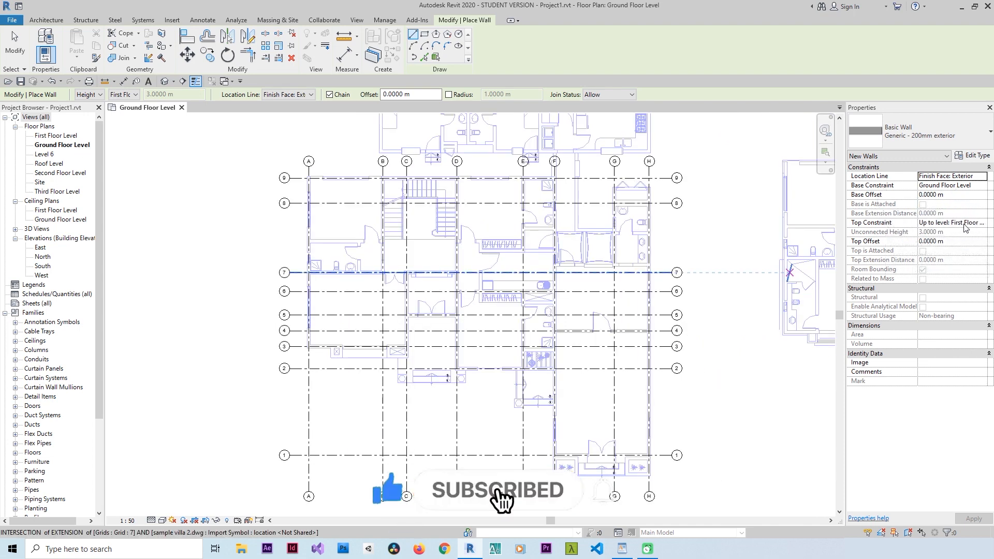
pyautogui.click(985, 225)
pyautogui.click(986, 225)
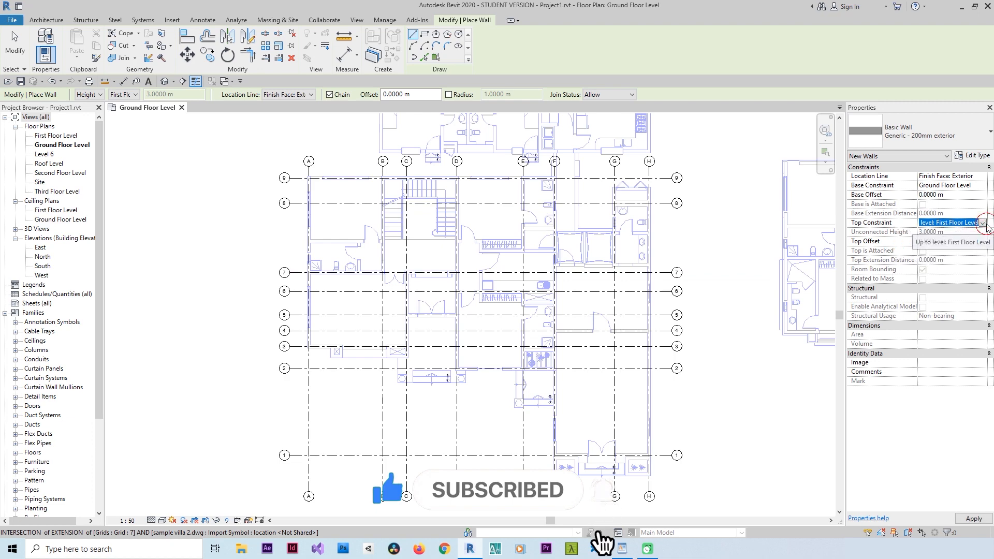
# Draw exterior walls along grid A from the corner at grid 3 to grid 9, and along grid 9 to about midway towards grid B
pyautogui.scroll(7, 300, 339)
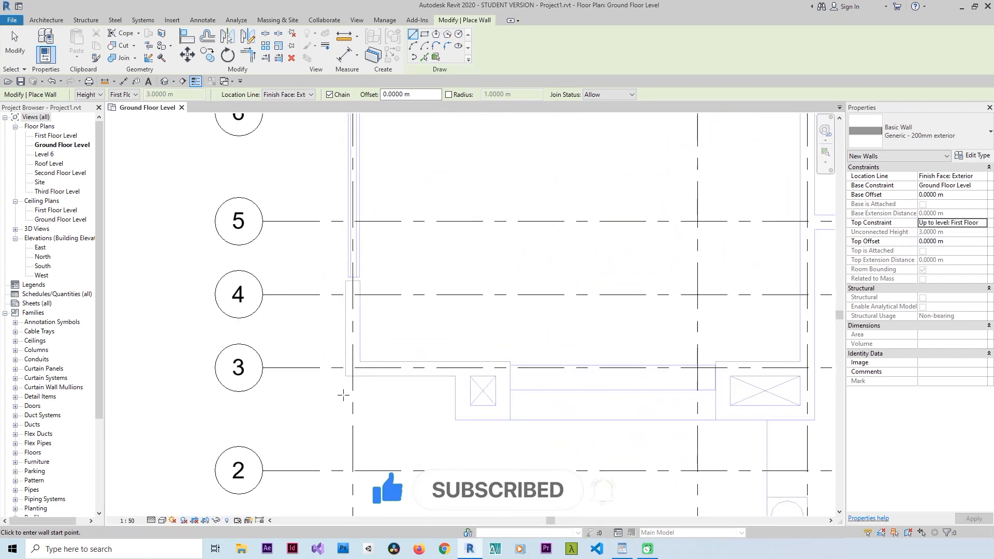
pyautogui.click(351, 373)
pyautogui.scroll(-5, 345, 414)
pyautogui.scroll(8, 346, 218)
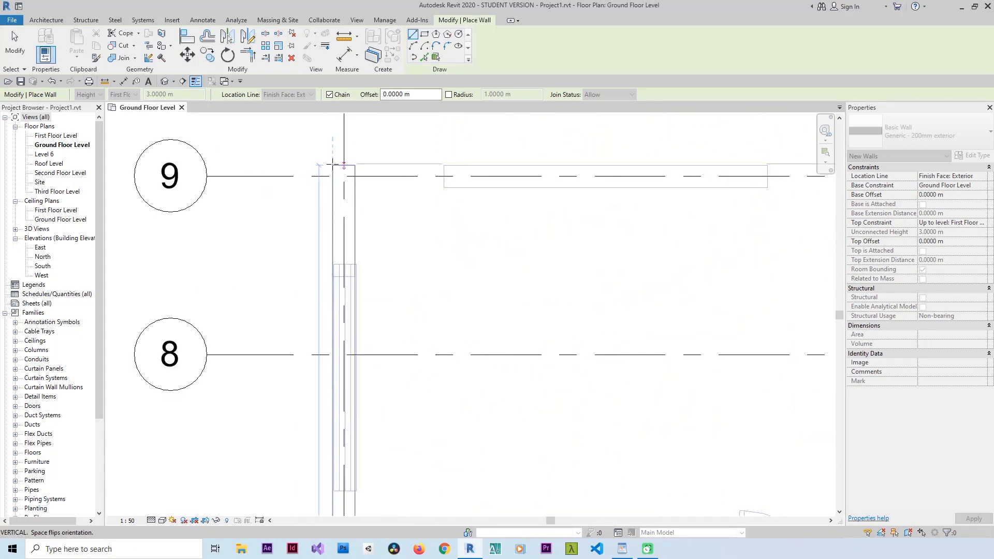
pyautogui.click(333, 165)
pyautogui.scroll(-5, 389, 198)
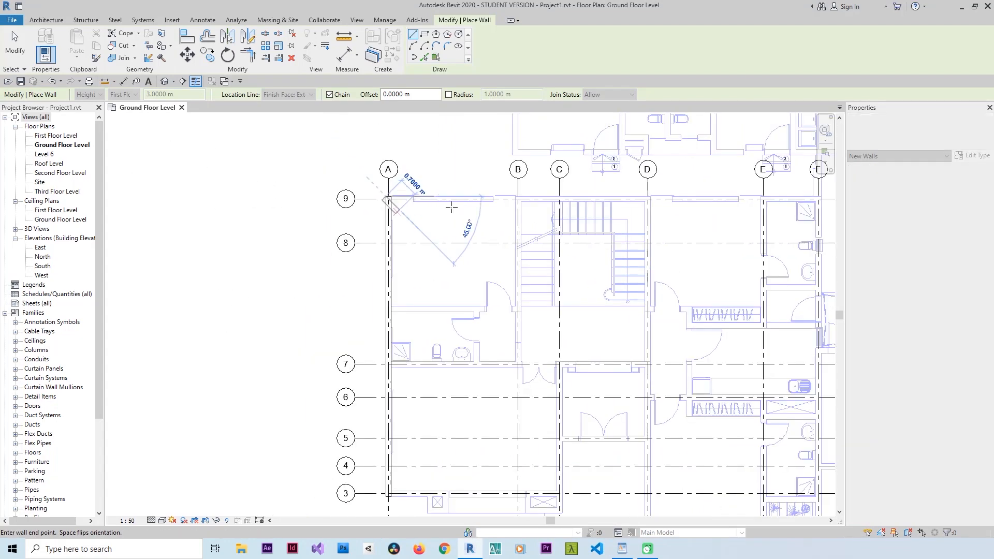
pyautogui.click(464, 199)
pyautogui.press('Escape')
pyautogui.press('Escape')
# Override the line colour of all sample villa 2.dwg layers in the ground floor plan with orange RGB 255-128-000
pyautogui.moveTo(519, 273); pyautogui.dragTo(430, 285, button='middle')
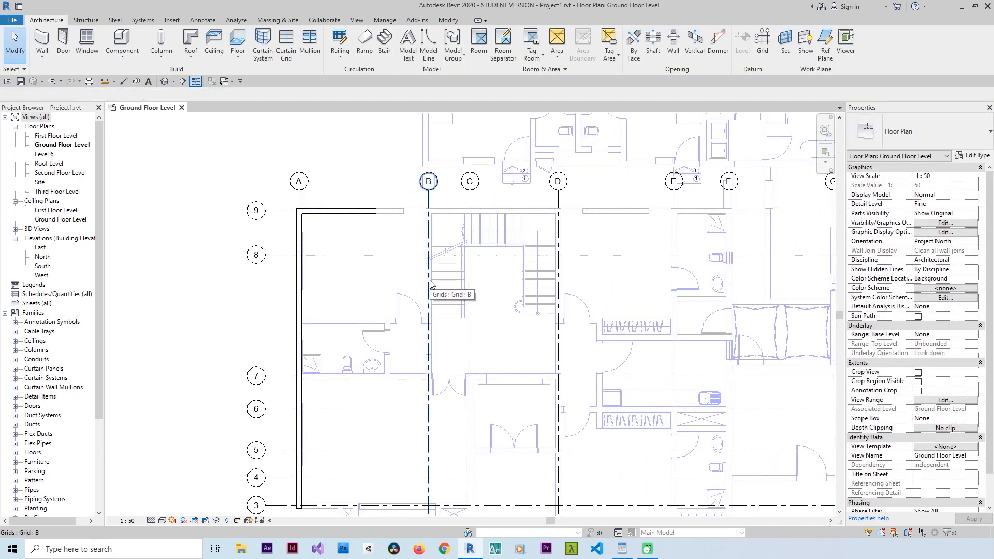
pyautogui.press('v')
pyautogui.press('g')
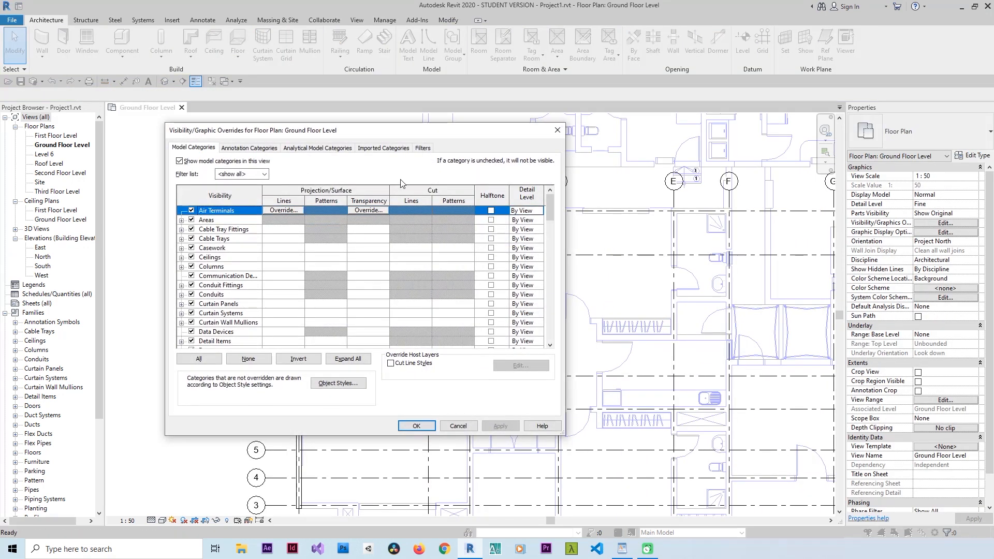
pyautogui.click(395, 147)
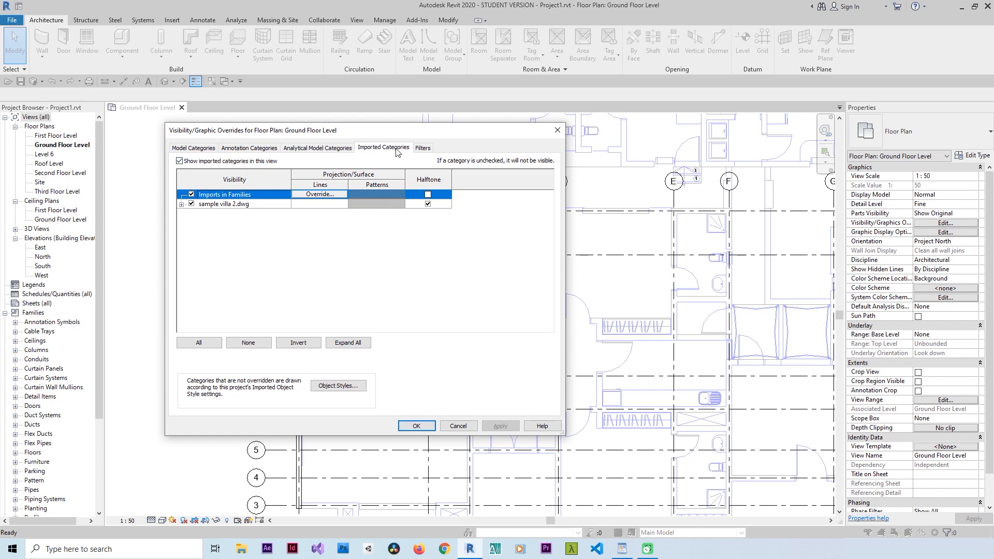
pyautogui.click(181, 204)
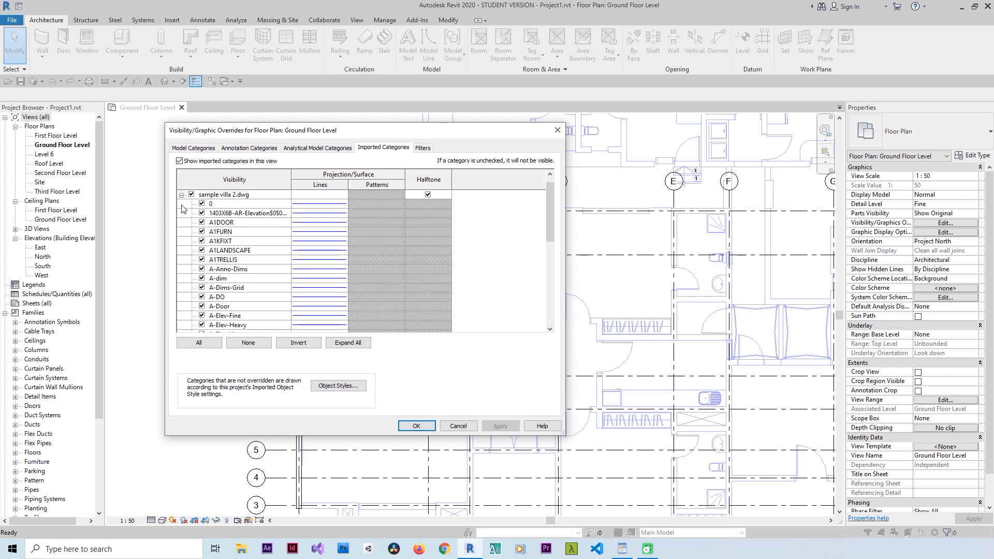
pyautogui.click(240, 207)
pyautogui.scroll(-10, 251, 243)
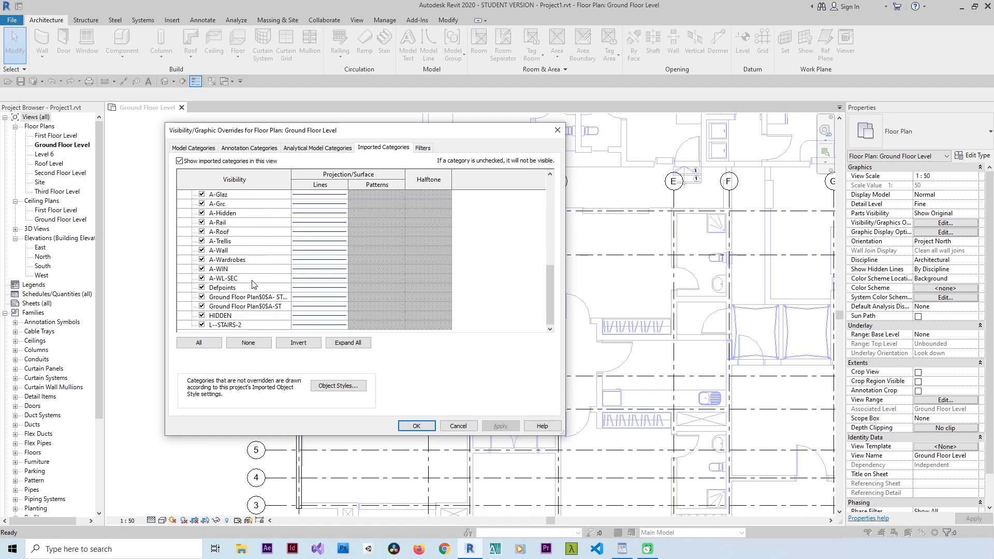
pyautogui.keyDown('shift'); pyautogui.click(247, 326); pyautogui.keyUp('shift')
pyautogui.click(319, 324)
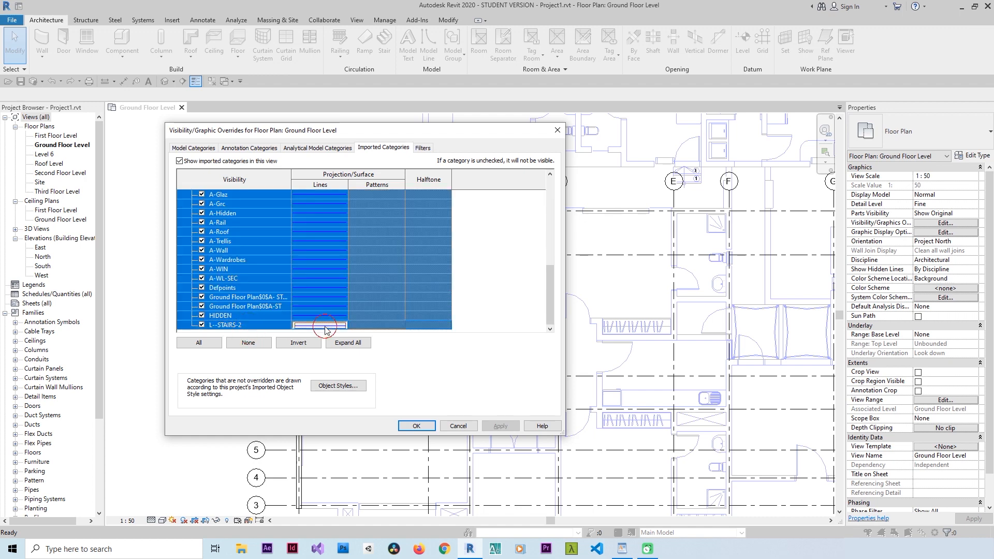
pyautogui.click(319, 325)
pyautogui.click(469, 251)
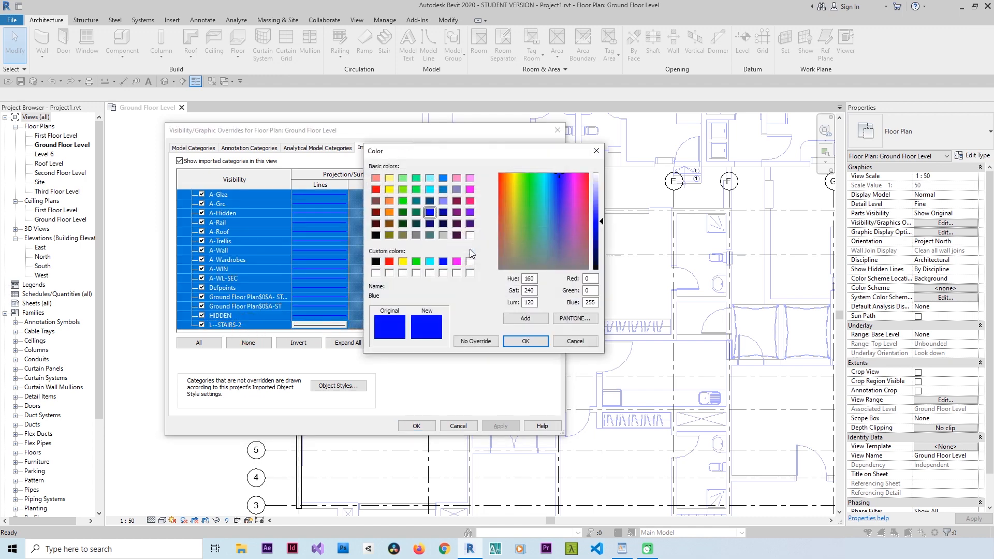
pyautogui.click(388, 213)
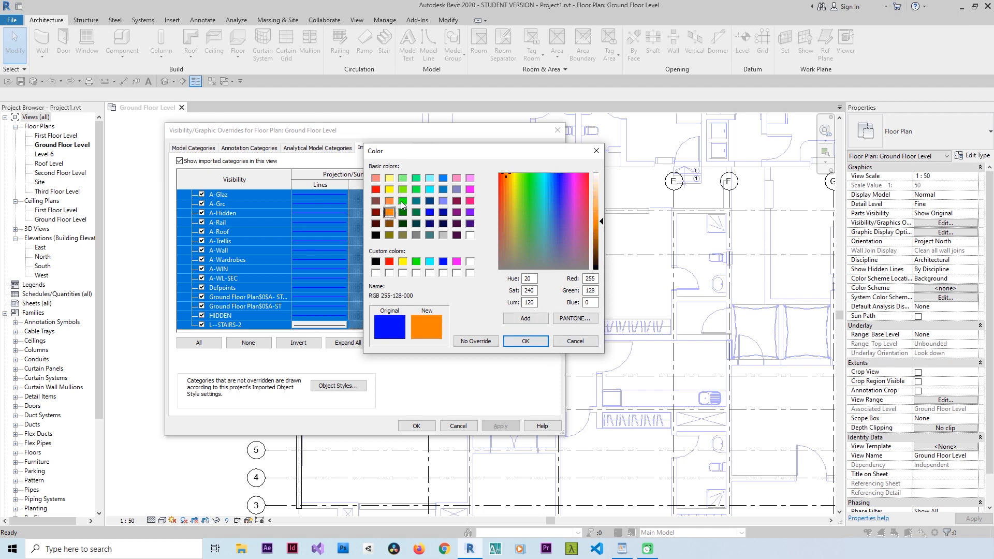
pyautogui.click(525, 343)
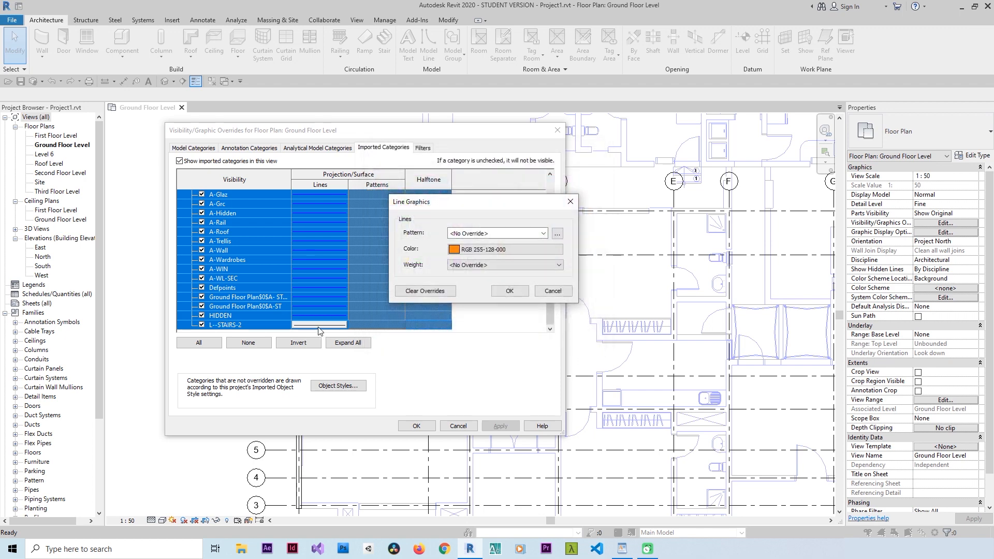
pyautogui.click(511, 291)
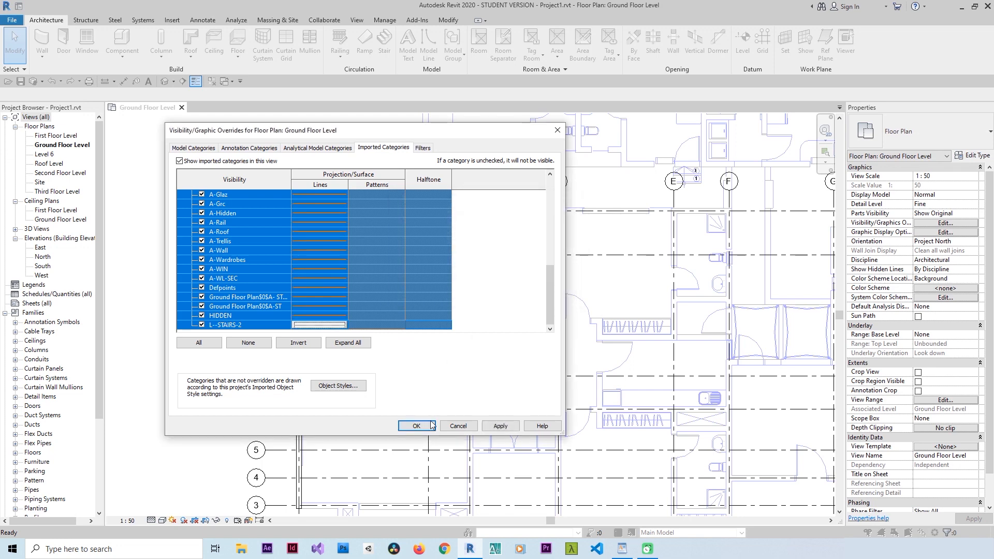
pyautogui.click(428, 425)
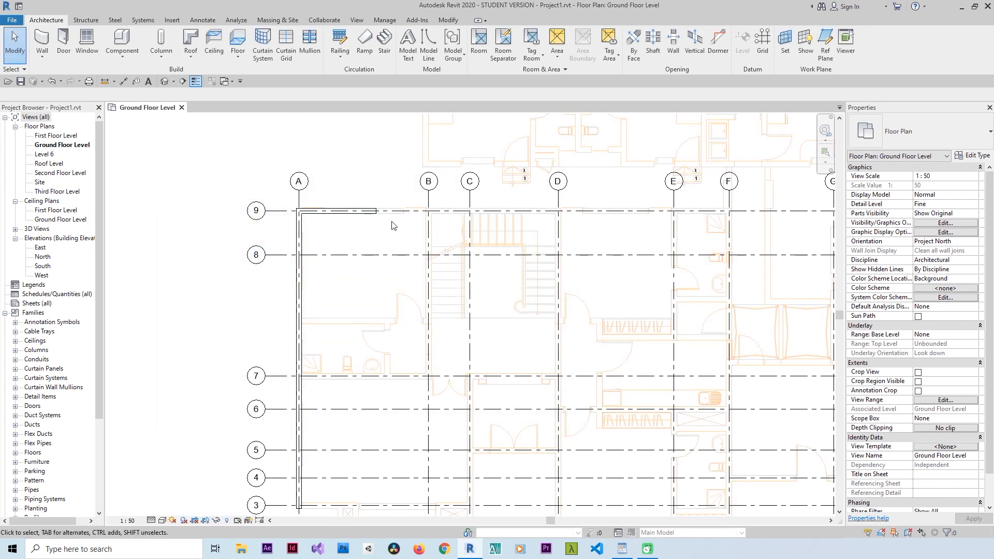
# Override the line colour of the A-Wall layer in sample villa 2.dwg with Blue
pyautogui.scroll(3, 392, 225)
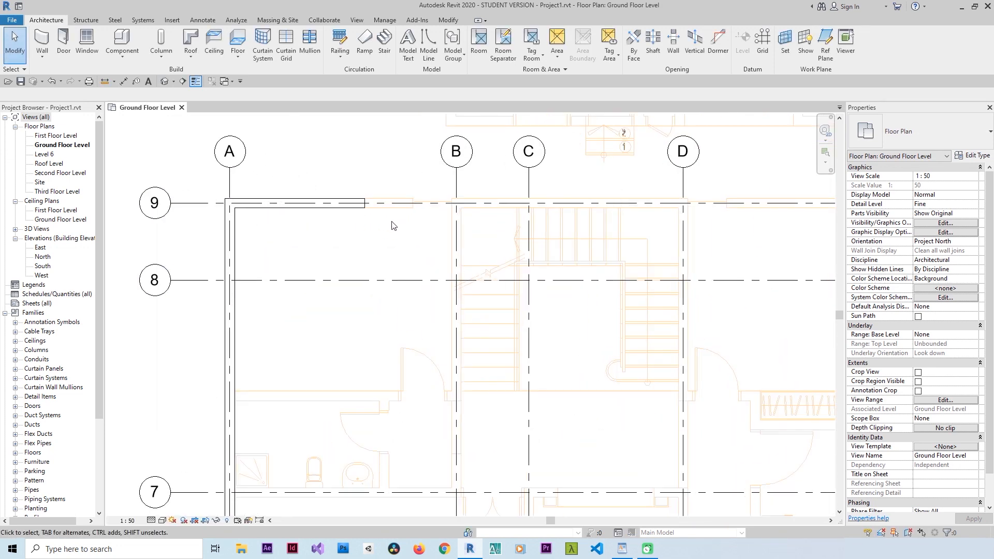
pyautogui.press('v')
pyautogui.press('v')
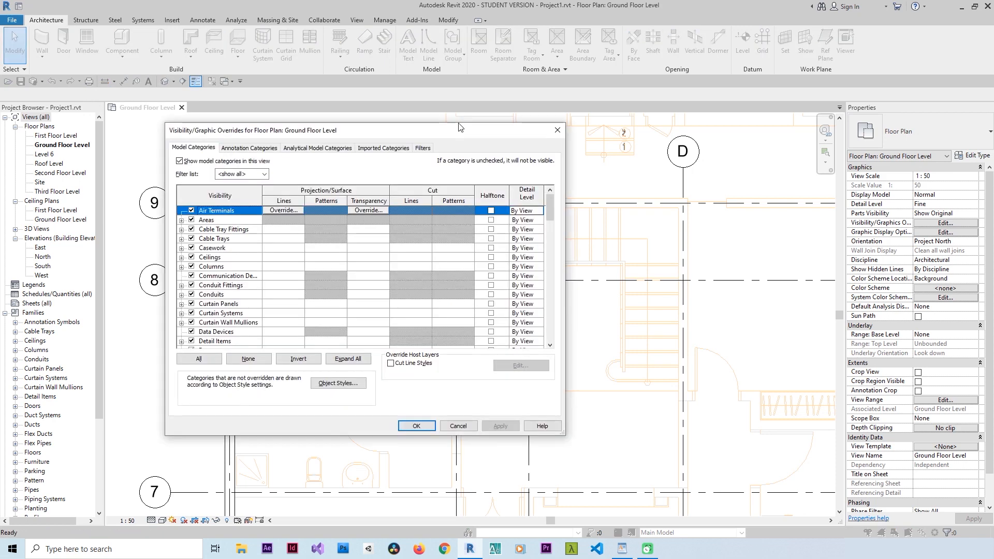
pyautogui.click(386, 148)
pyautogui.click(182, 204)
pyautogui.scroll(-5, 242, 297)
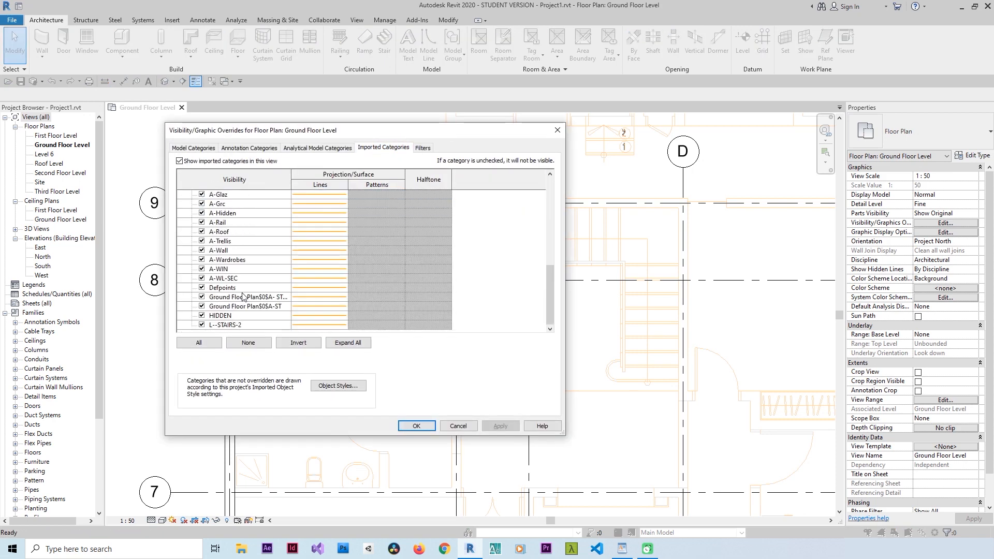
pyautogui.click(251, 250)
pyautogui.click(318, 251)
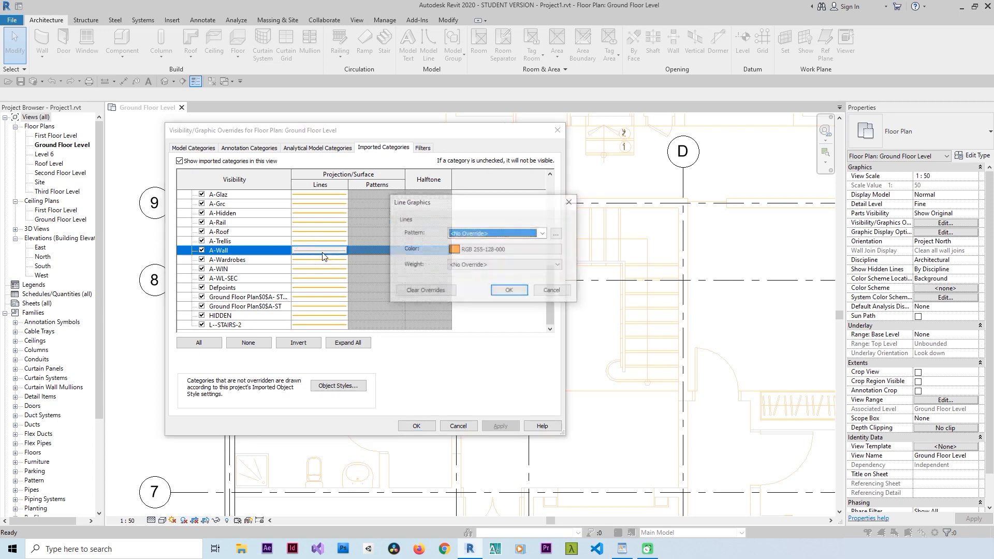
pyautogui.click(468, 233)
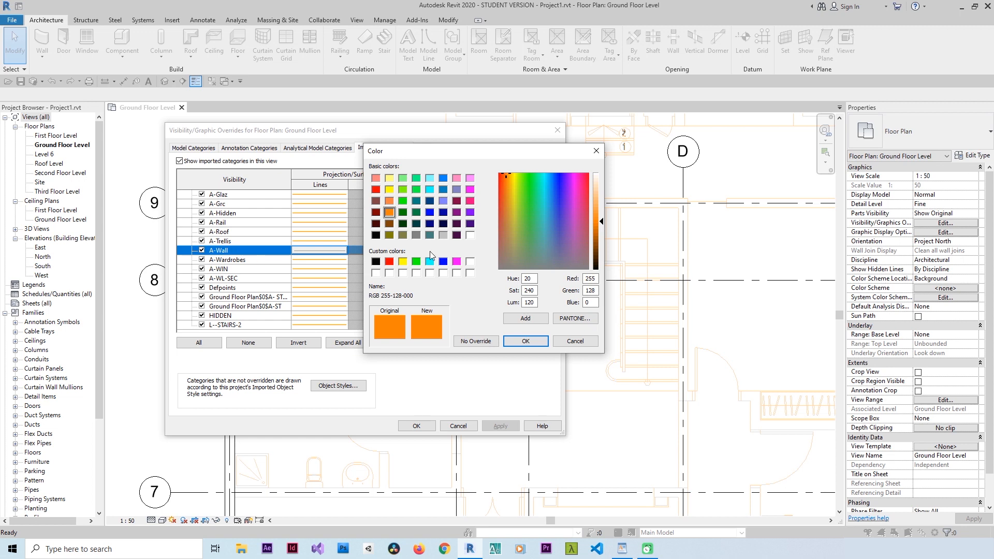
pyautogui.click(417, 261)
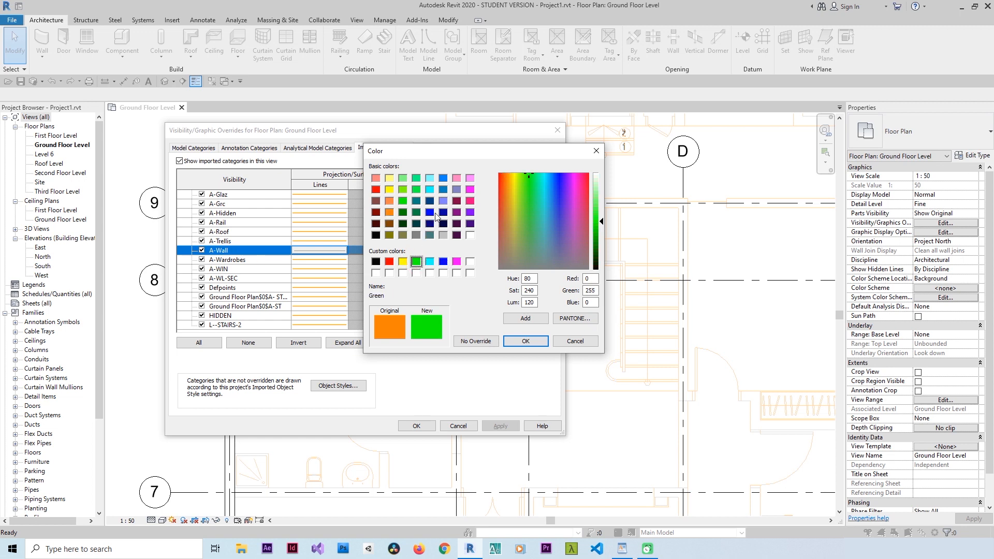
pyautogui.click(443, 262)
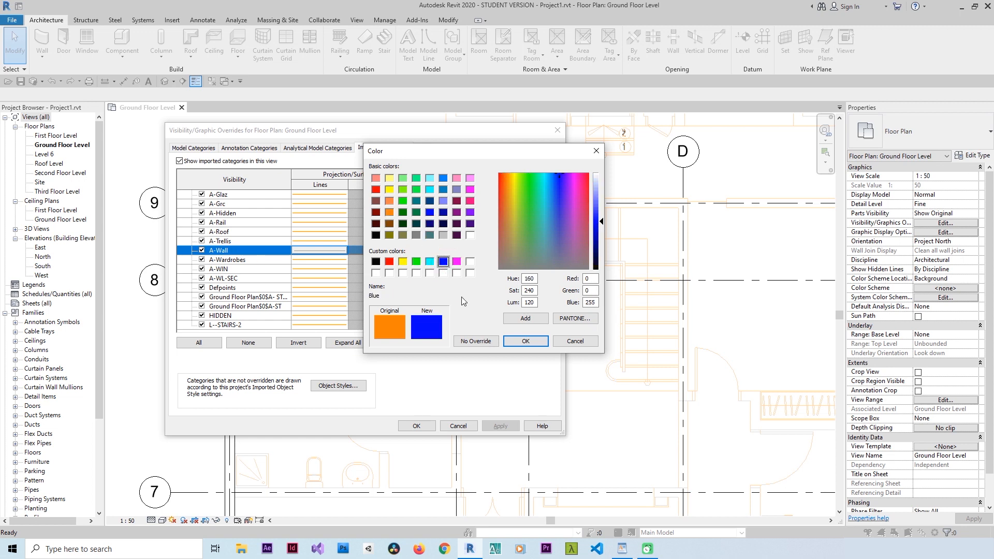
pyautogui.click(523, 342)
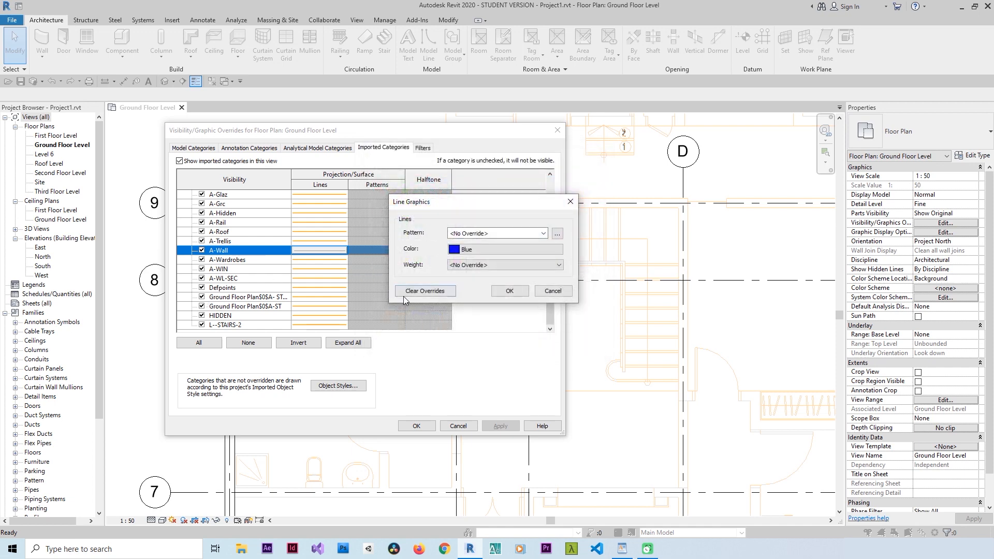
pyautogui.click(510, 291)
# Override the line colour of the A-WL-SEC layer in sample villa 2.dwg with Blue and apply the view overrides
pyautogui.click(218, 279)
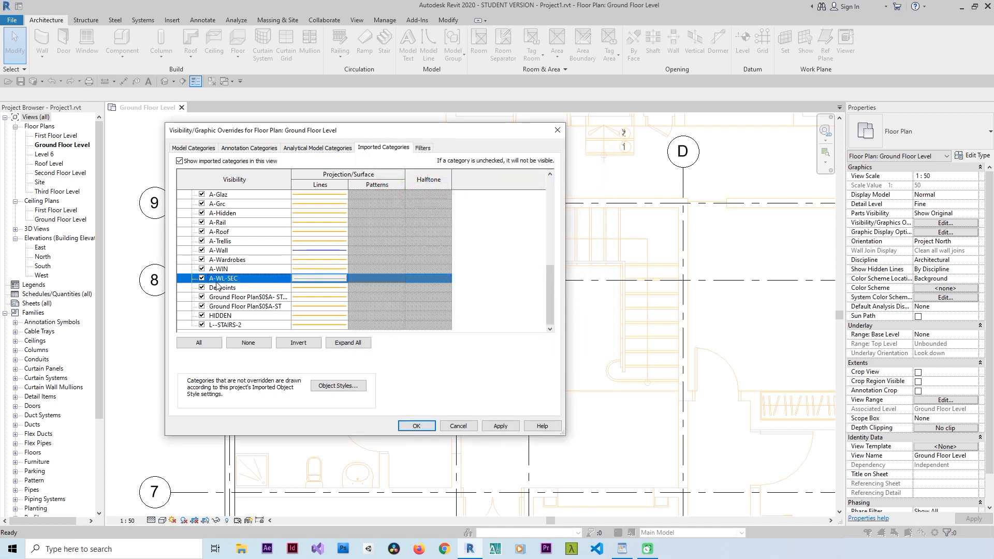
pyautogui.click(304, 280)
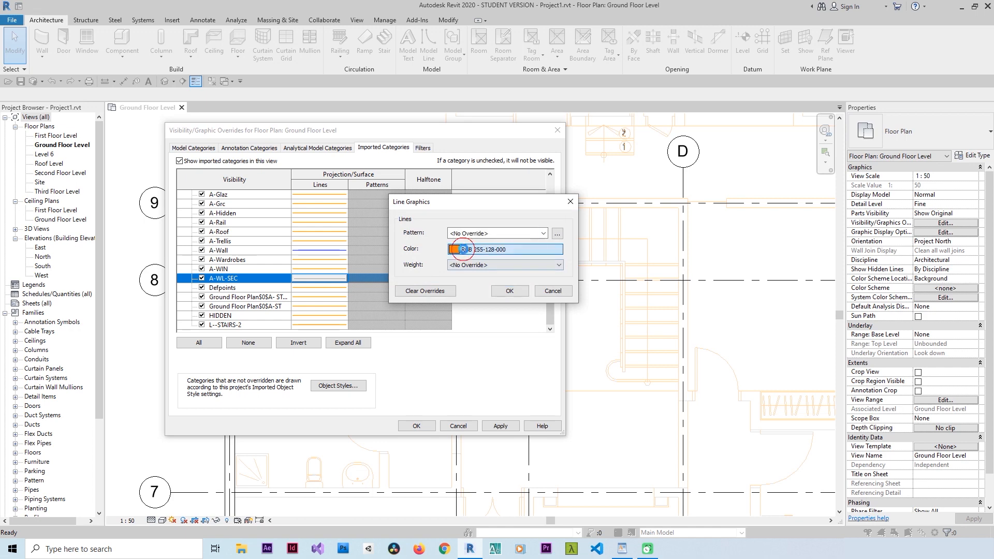
pyautogui.click(462, 272)
pyautogui.click(442, 262)
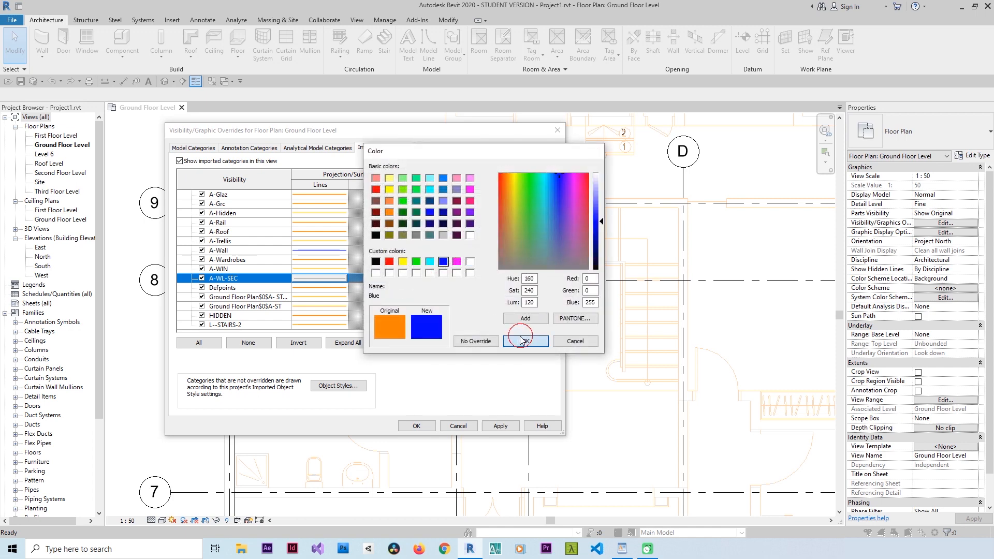
pyautogui.click(525, 341)
pyautogui.click(509, 291)
pyautogui.click(416, 425)
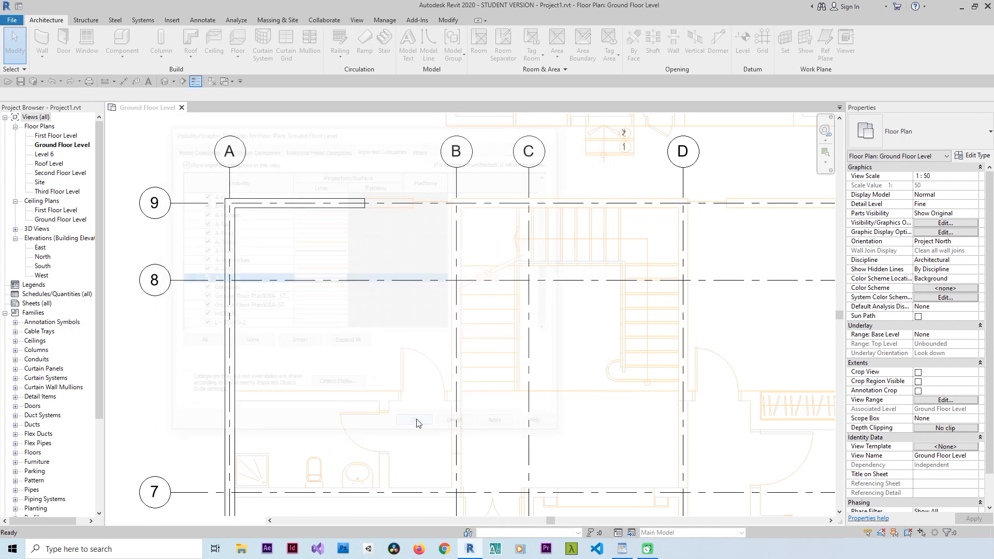
# Draw a short Generic - 200mm exterior wall along grid F, beside the bathroom washbasin between grids 8 and 7
pyautogui.scroll(-5, 336, 237)
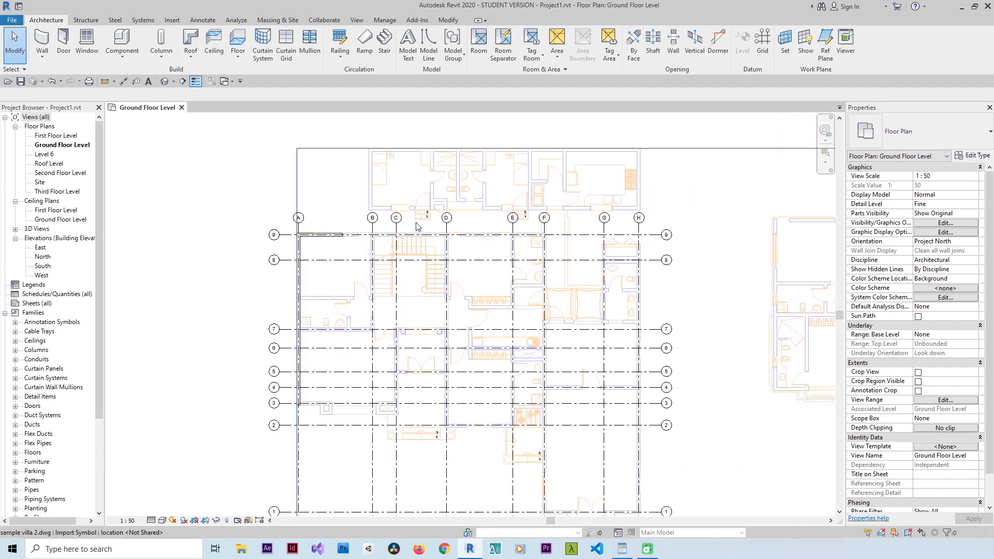
pyautogui.scroll(4, 328, 240)
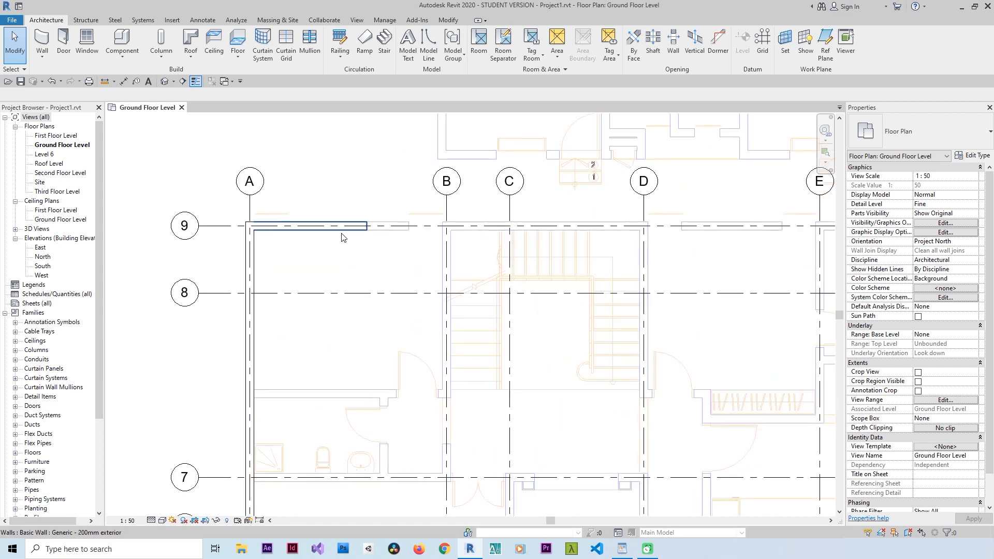
pyautogui.click(42, 39)
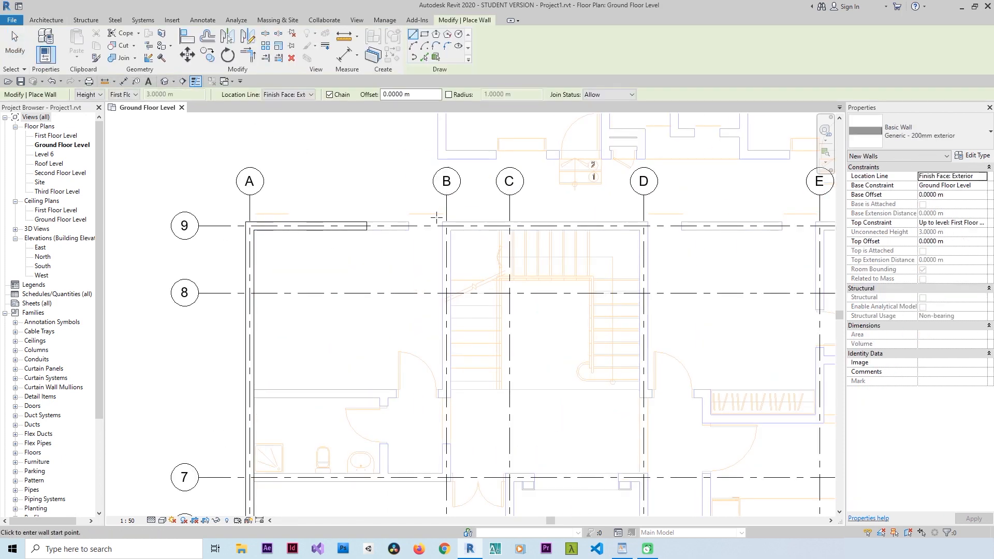
pyautogui.scroll(-3, 272, 257)
pyautogui.scroll(3, 597, 254)
pyautogui.scroll(3, 596, 253)
pyautogui.click(550, 216)
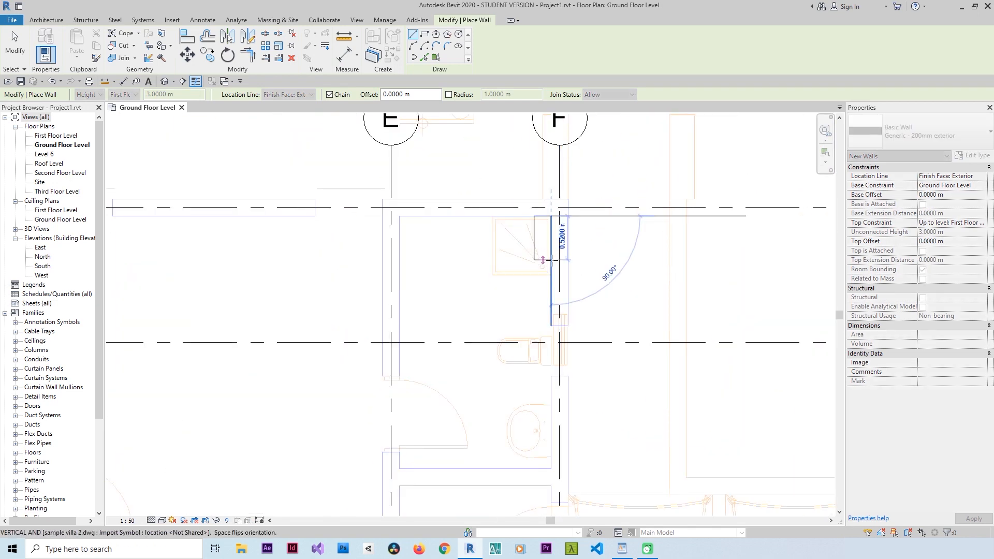
pyautogui.press('Escape')
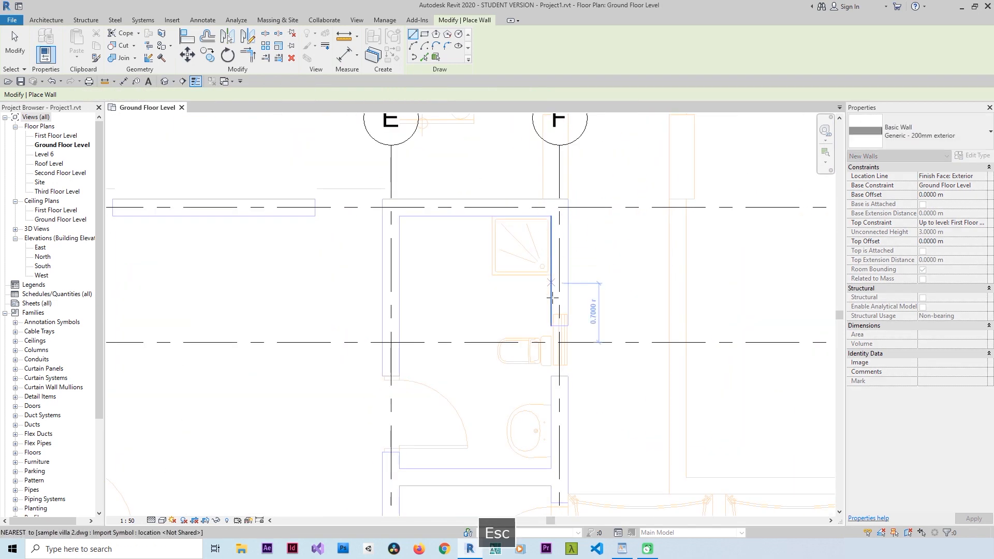
pyautogui.scroll(-5, 552, 271)
pyautogui.scroll(5, 546, 365)
pyautogui.click(558, 364)
pyautogui.click(559, 299)
pyautogui.press('Escape')
pyautogui.press('Escape')
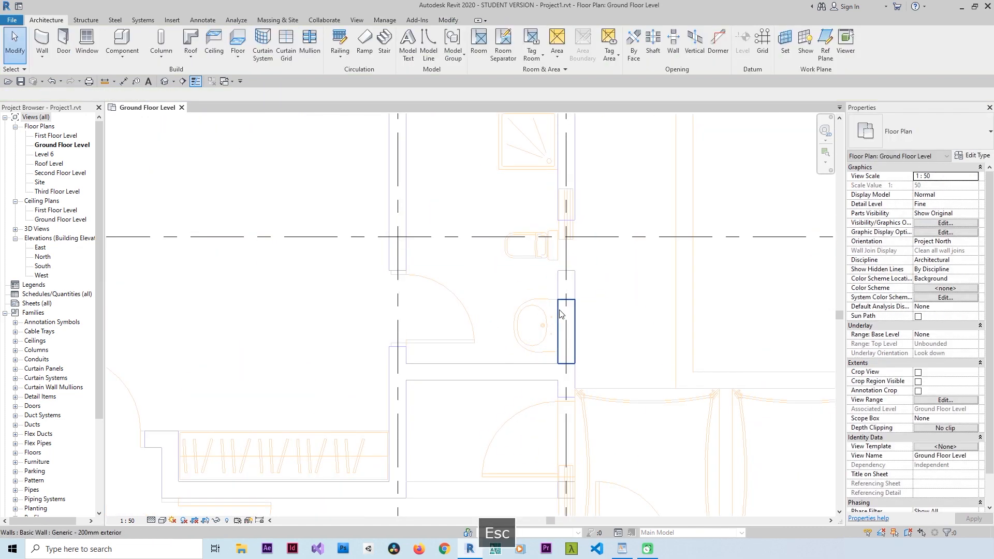
# Trim/extend the short grid F wall and the partial grid 9 wall so they meet in a corner
pyautogui.press('t')
pyautogui.press('r')
pyautogui.click(560, 314)
pyautogui.scroll(-6, 567, 326)
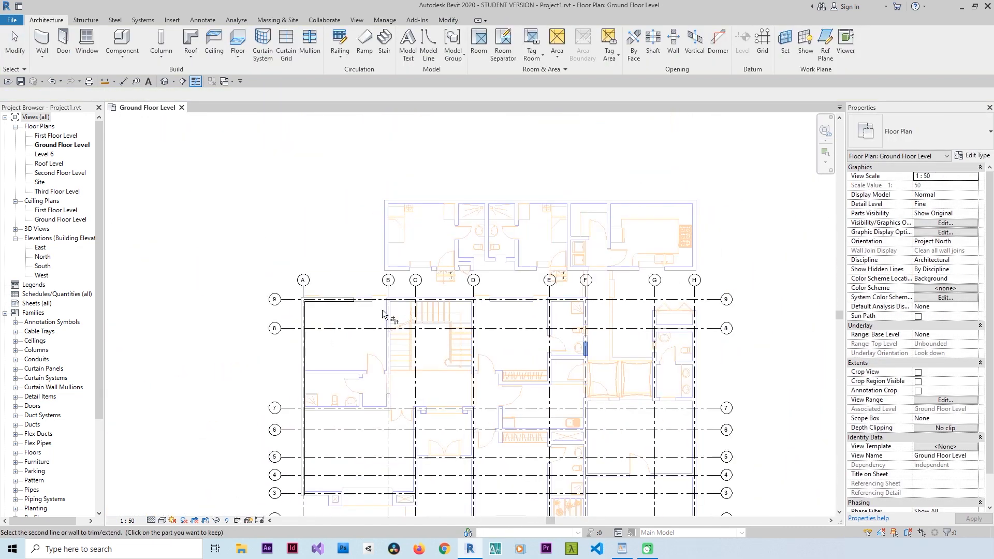
pyautogui.click(348, 299)
pyautogui.scroll(6, 592, 381)
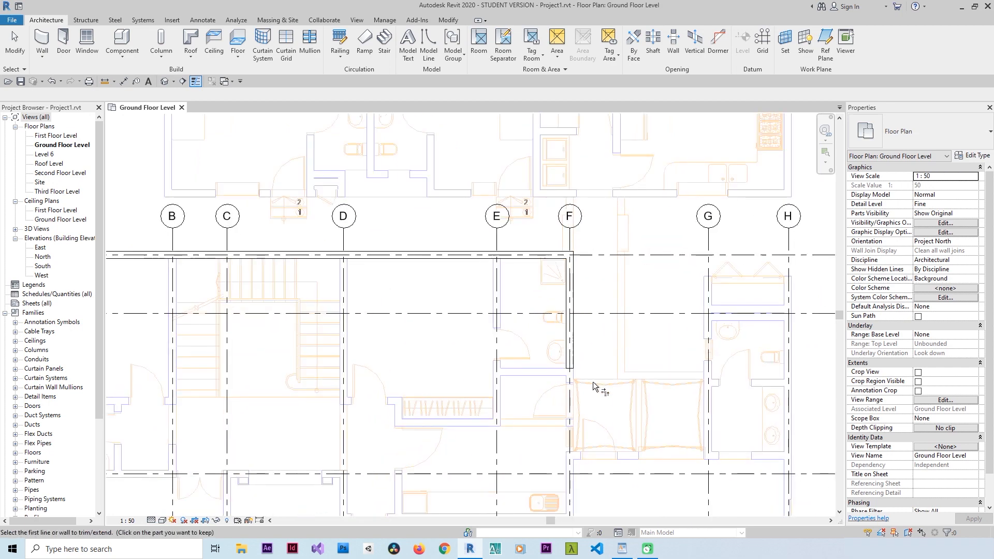
pyautogui.press('Escape')
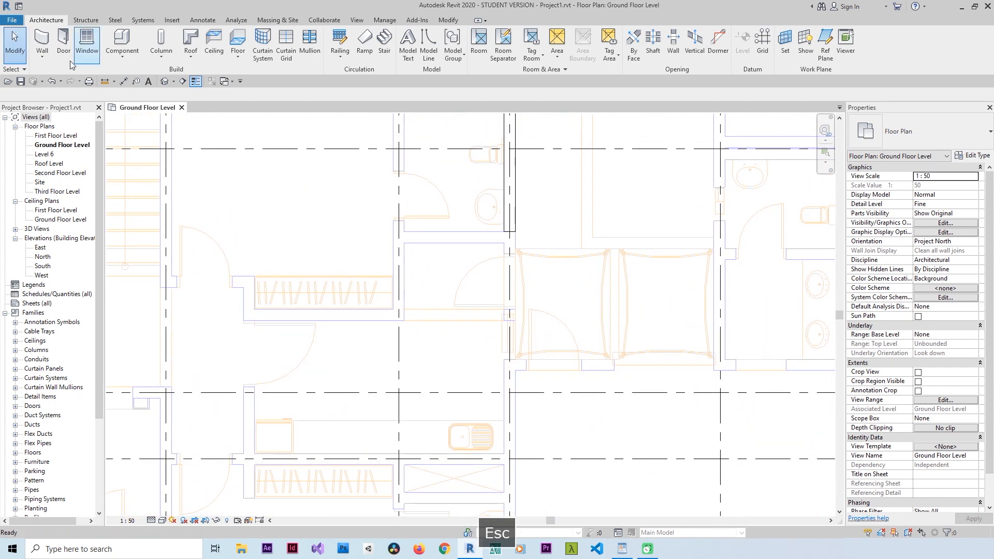
# Draw an exterior wall just above grid 7 from grid F to grid G, following the CAD outline
pyautogui.scroll(-6, 557, 289)
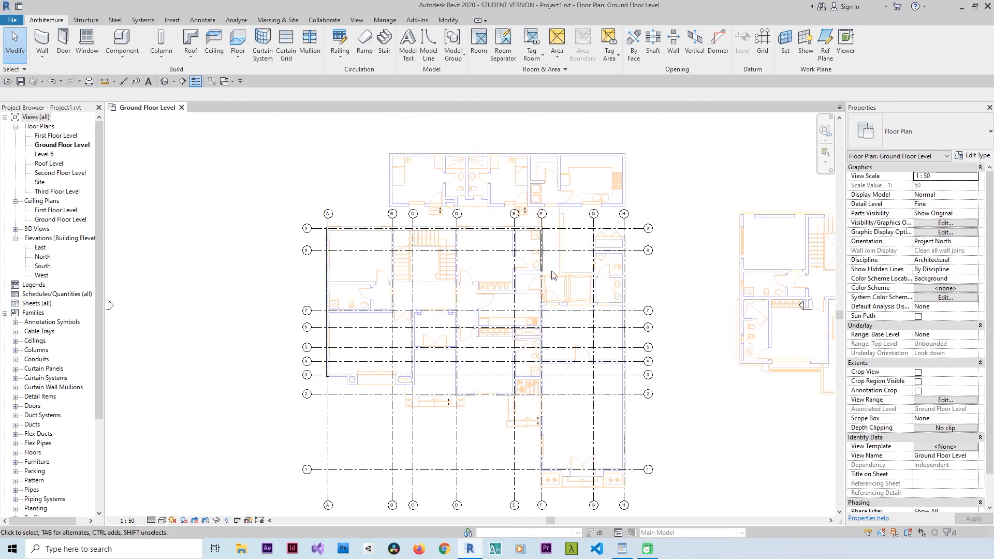
pyautogui.scroll(5, 549, 290)
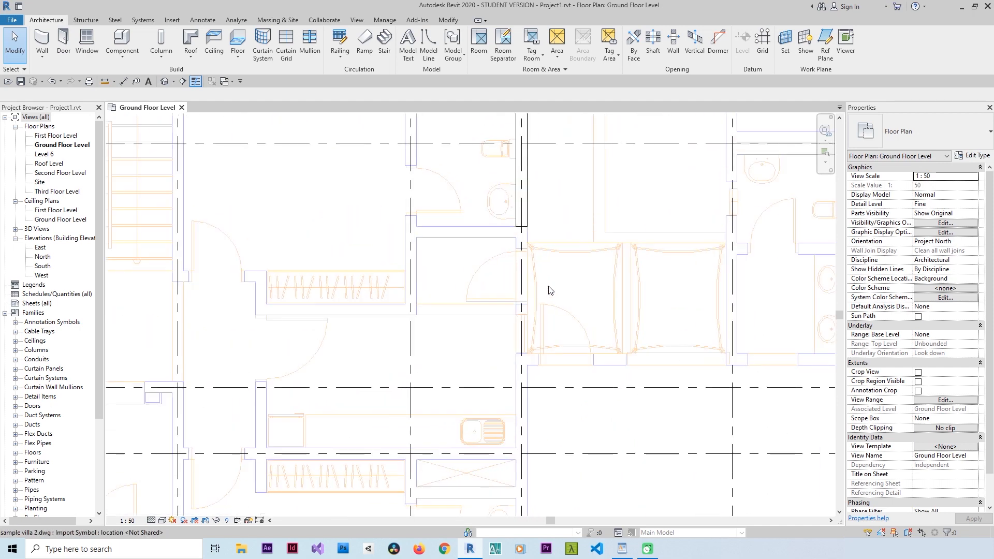
pyautogui.click(42, 44)
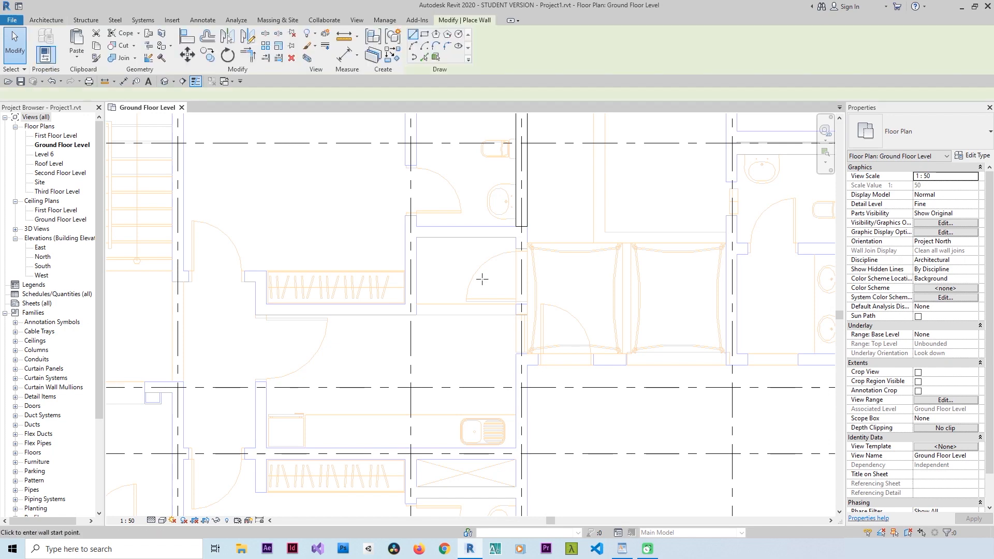
pyautogui.scroll(3, 515, 339)
pyautogui.click(536, 369)
pyautogui.scroll(-5, 531, 367)
pyautogui.scroll(4, 611, 362)
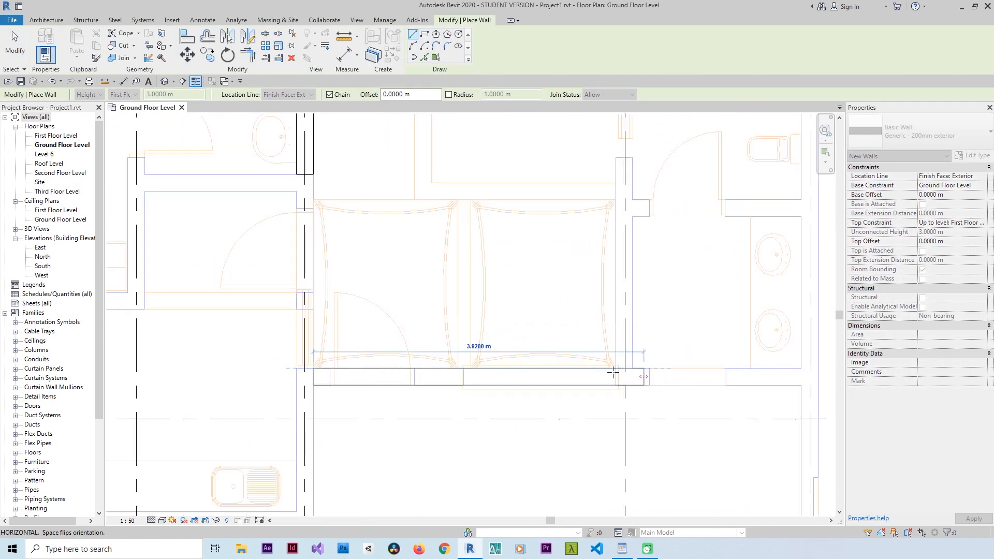
pyautogui.click(616, 369)
# Continue the exterior wall along grid G to between grids 8 and 9, and across to grid H
pyautogui.scroll(-3, 630, 332)
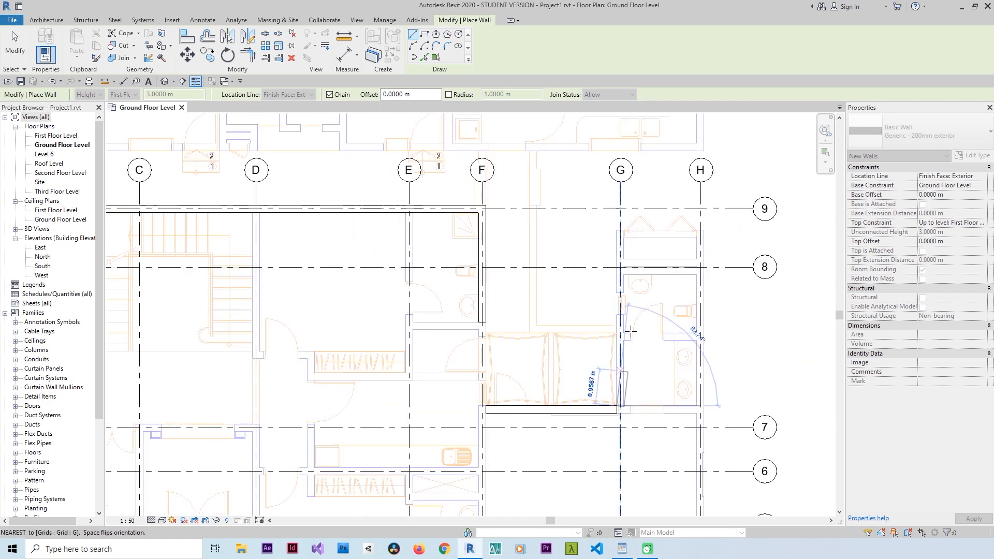
pyautogui.scroll(3, 617, 234)
pyautogui.click(616, 229)
pyautogui.click(766, 228)
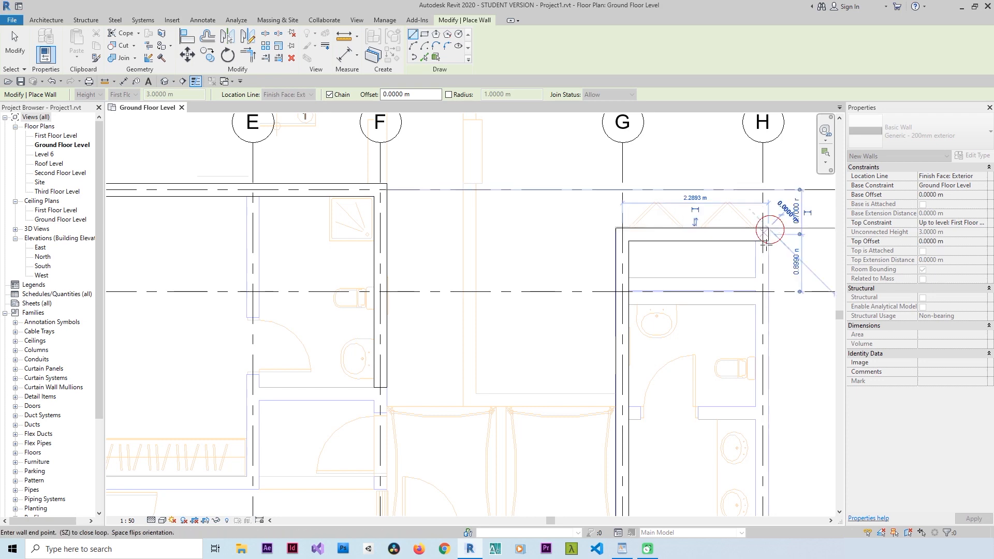
# Continue the exterior wall down along grid H to its corner with grid 1
pyautogui.scroll(-2, 766, 245)
pyautogui.moveTo(767, 381); pyautogui.dragTo(738, 216, button='middle')
pyautogui.moveTo(743, 420); pyautogui.dragTo(693, 125, button='middle')
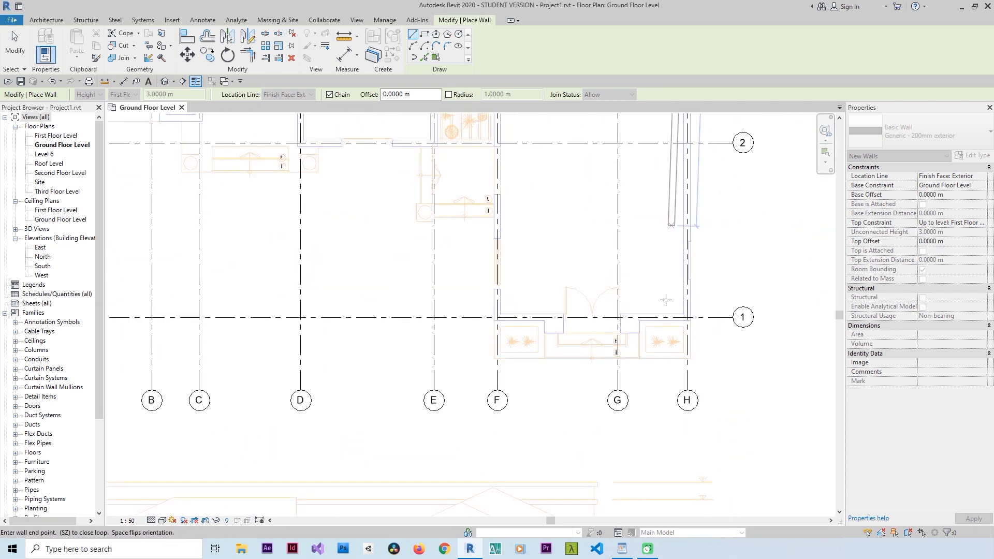
pyautogui.scroll(3, 691, 326)
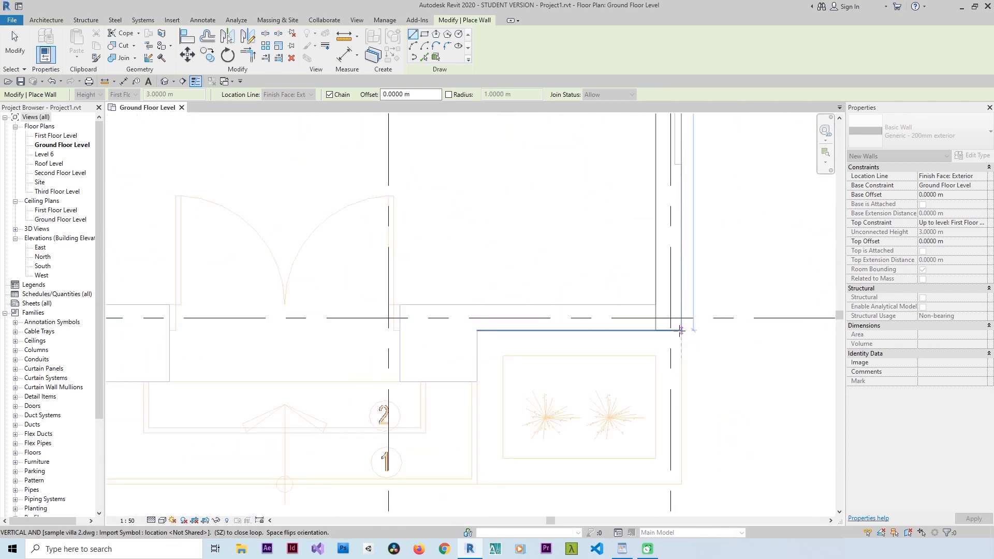
pyautogui.click(681, 331)
# Continue the exterior wall about 6.18 m along grid 1 to grid F, and up grid F to grid 2
pyautogui.scroll(-2, 539, 346)
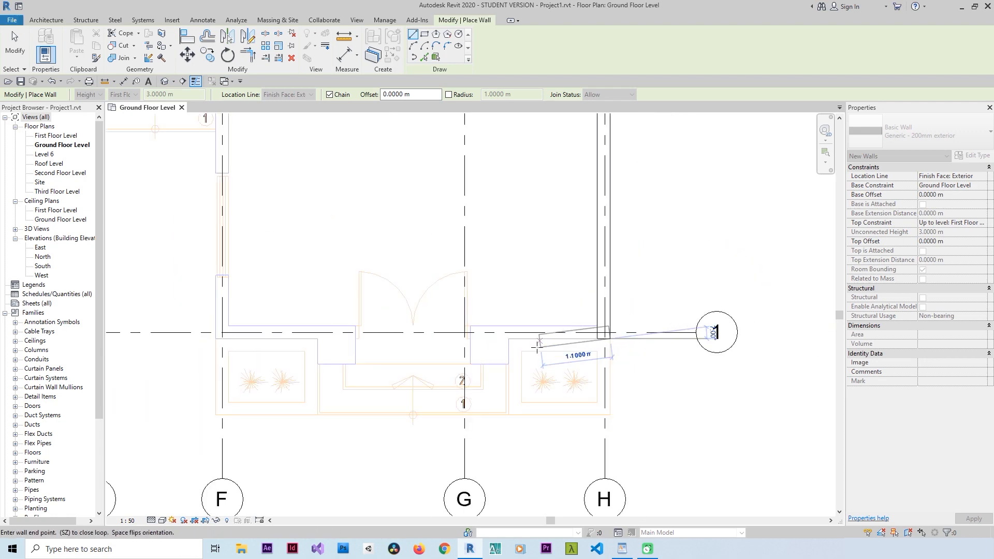
pyautogui.scroll(-3, 536, 346)
pyautogui.scroll(6, 377, 344)
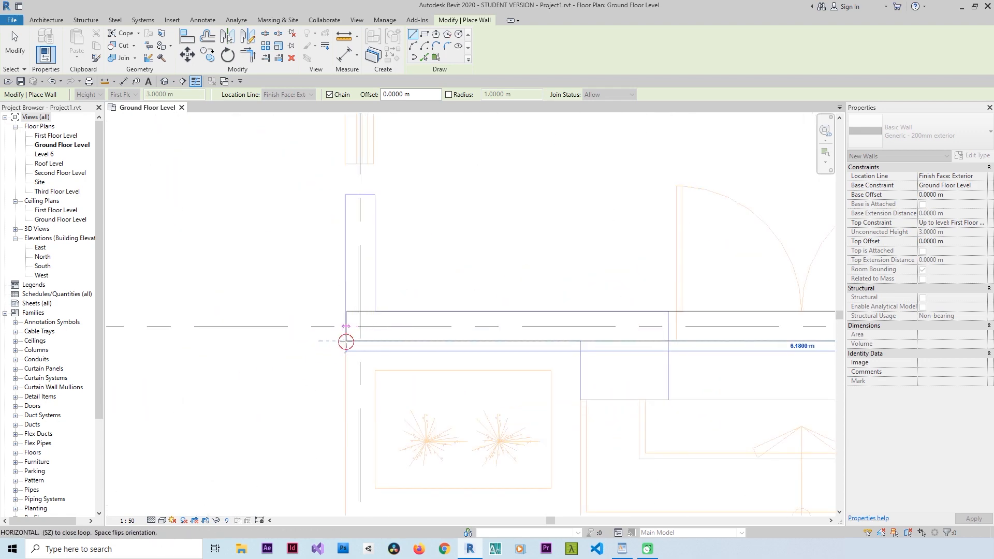
pyautogui.click(346, 340)
pyautogui.scroll(-4, 346, 341)
pyautogui.scroll(5, 371, 209)
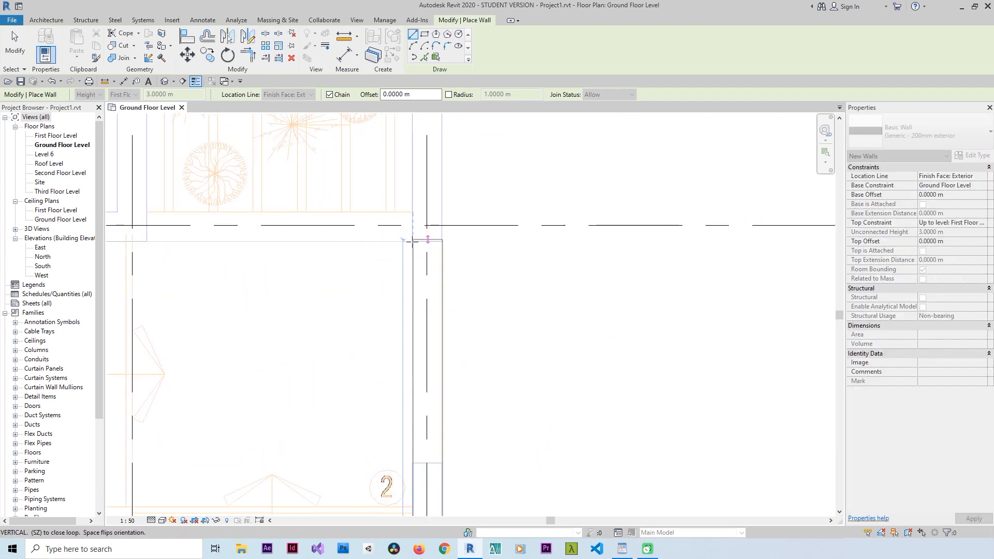
pyautogui.click(414, 241)
# Continue the exterior wall about 6.3 m along grid 2 from grid F to grid D
pyautogui.scroll(-5, 414, 241)
pyautogui.moveTo(287, 237); pyautogui.dragTo(366, 305, button='middle')
pyautogui.scroll(3, 428, 310)
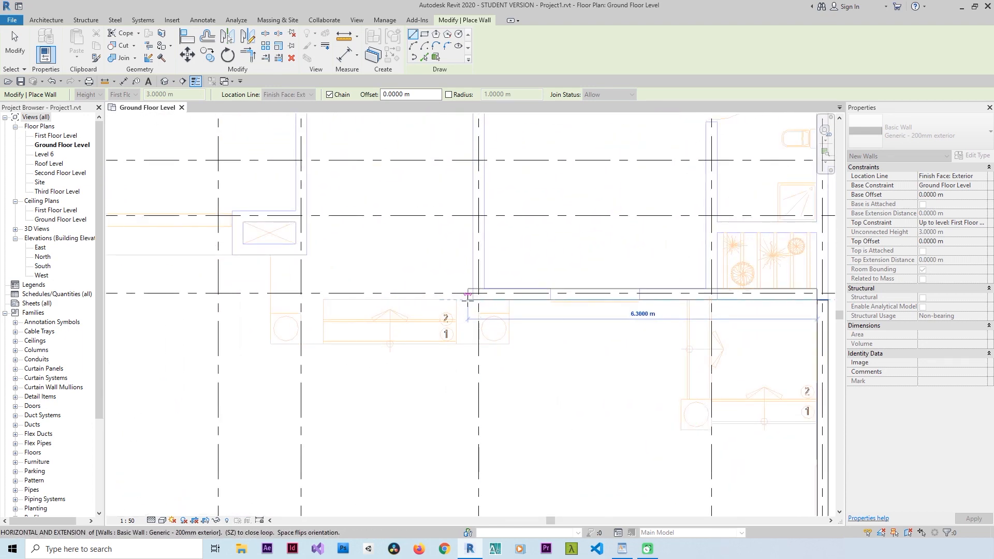
pyautogui.click(467, 295)
# Trace the entrance recess wall up grid D to grid 5, across to grid C, and down grid C to between grids 3 and 2
pyautogui.scroll(-3, 470, 297)
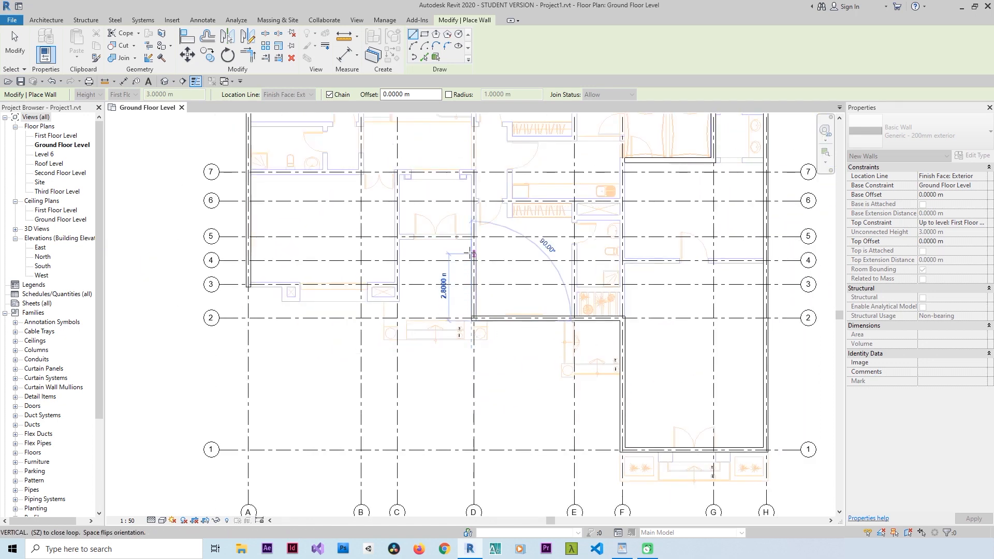
pyautogui.scroll(3, 470, 254)
pyautogui.click(473, 221)
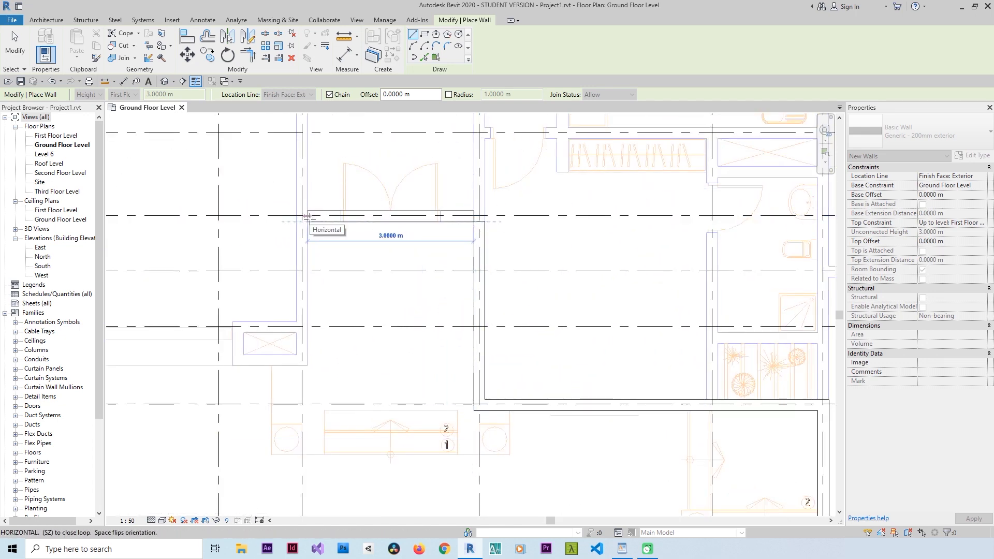
pyautogui.click(303, 222)
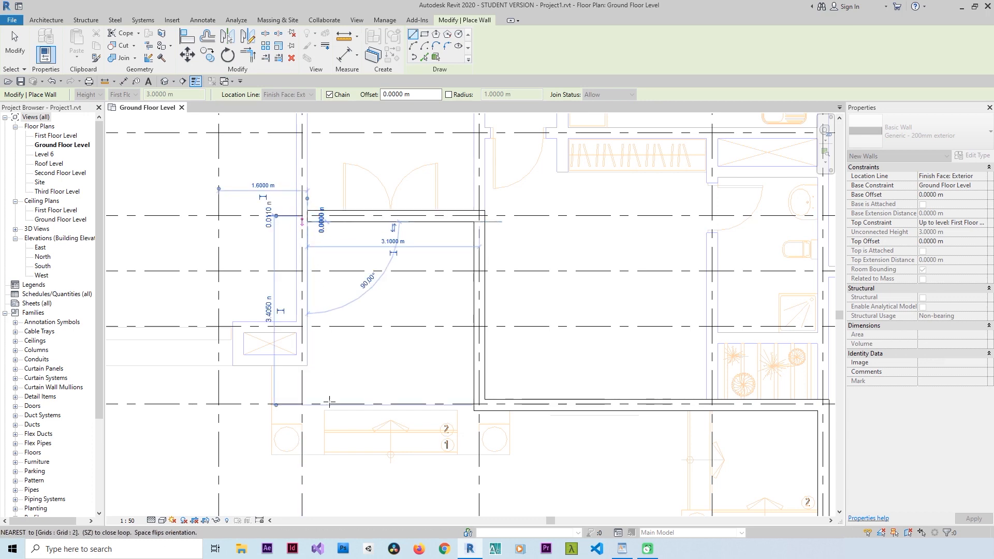
pyautogui.click(304, 365)
# Close the exterior wall loop from grid C towards grid A, stepping up 0.6 m and running 1.4 m to the corner at grid 3
pyautogui.scroll(-3, 311, 366)
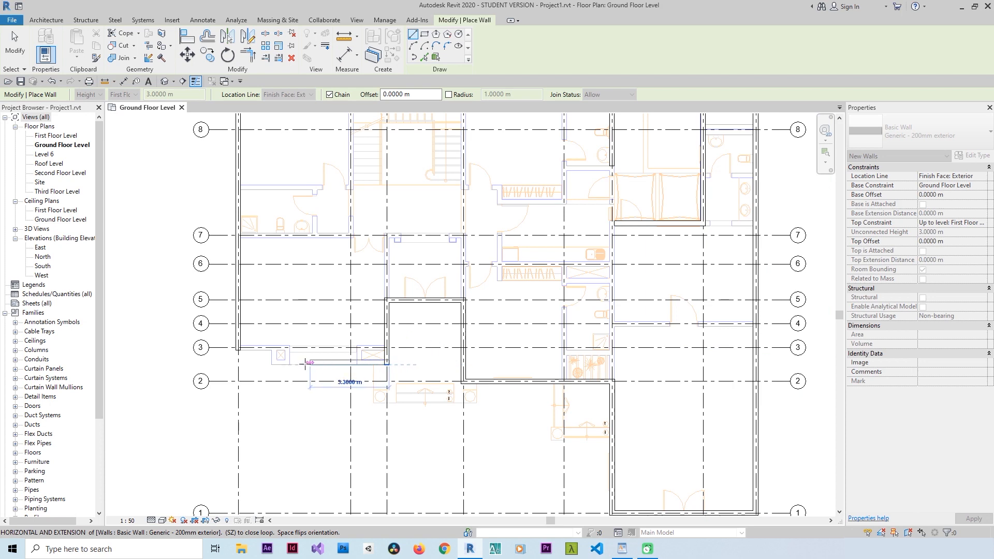
pyautogui.scroll(3, 255, 363)
pyautogui.click(272, 365)
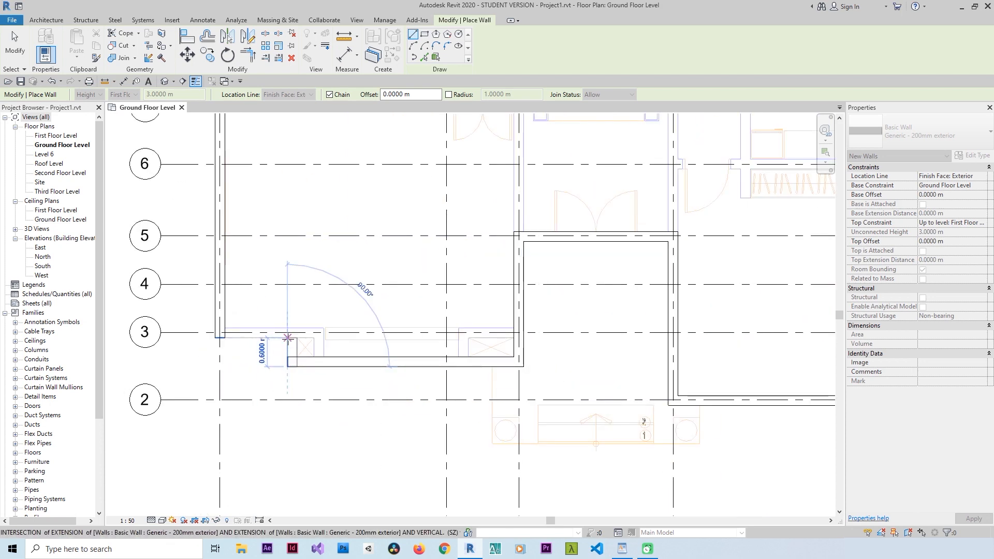
pyautogui.click(288, 338)
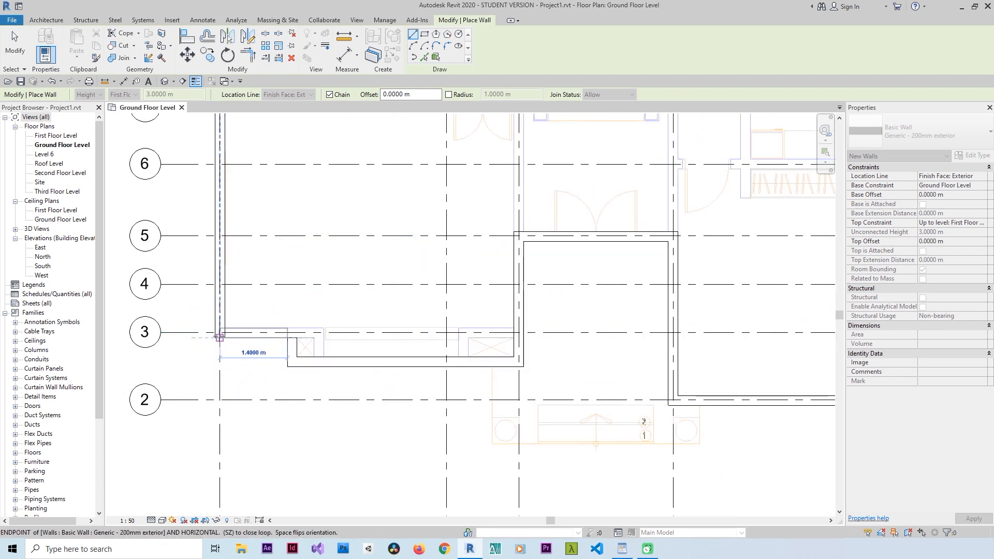
pyautogui.click(220, 337)
pyautogui.scroll(-3, 254, 344)
pyautogui.press('Escape')
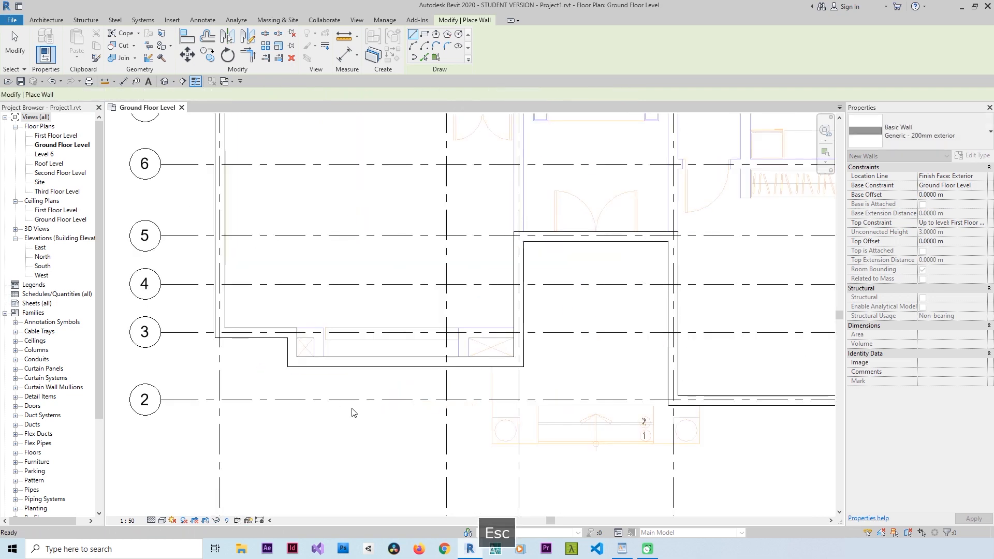
pyautogui.press('Escape')
# Trim/extend the wall between grids F and G above grid 7 and the upper grid F wall into a corner
pyautogui.scroll(-1, 391, 431)
pyautogui.scroll(3, 640, 301)
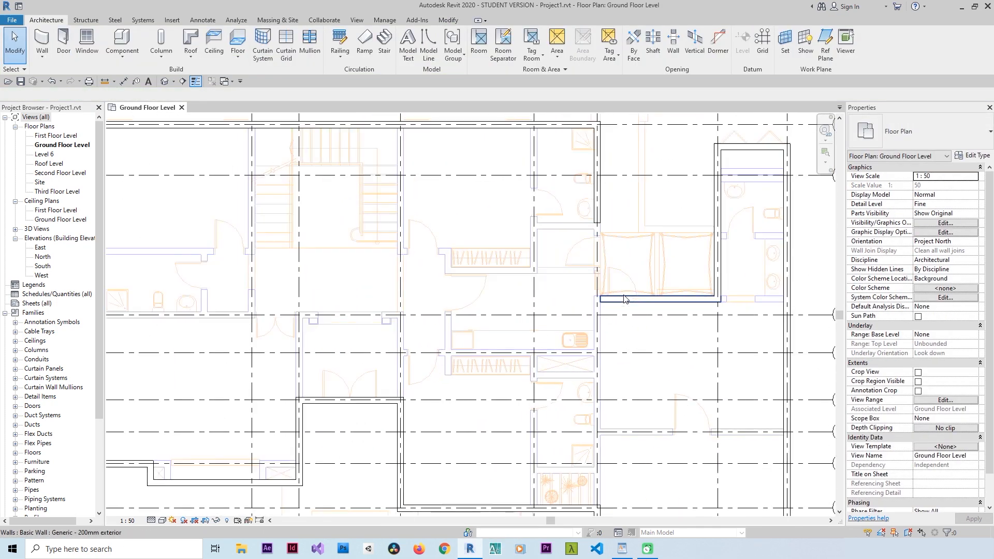
pyautogui.press('t')
pyautogui.press('r')
pyautogui.click(623, 298)
pyautogui.click(597, 208)
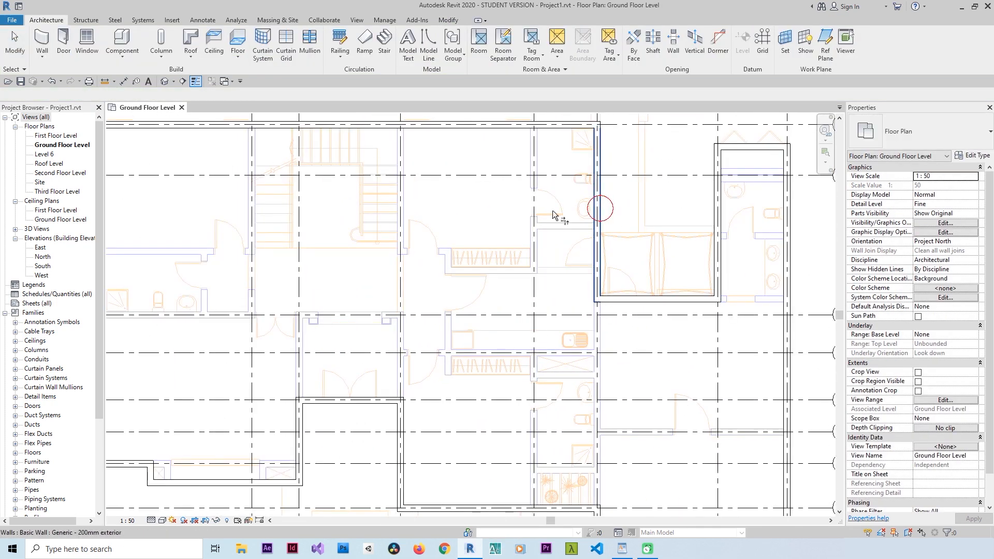
pyautogui.scroll(-4, 399, 252)
pyautogui.press('Escape')
pyautogui.press('Escape')
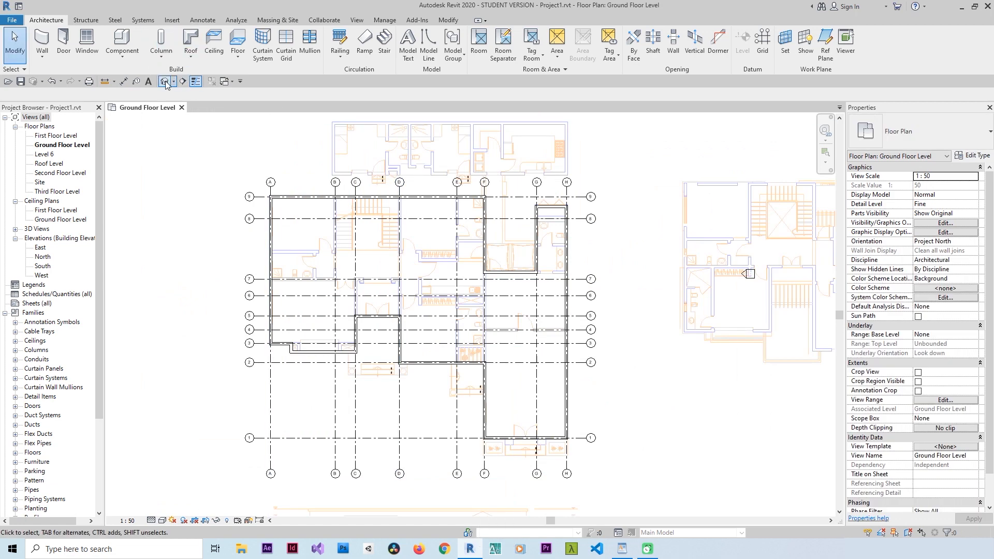
# Open the default 3D view and set the imported sample villa 2.dwg to halftone in it
pyautogui.click(181, 82)
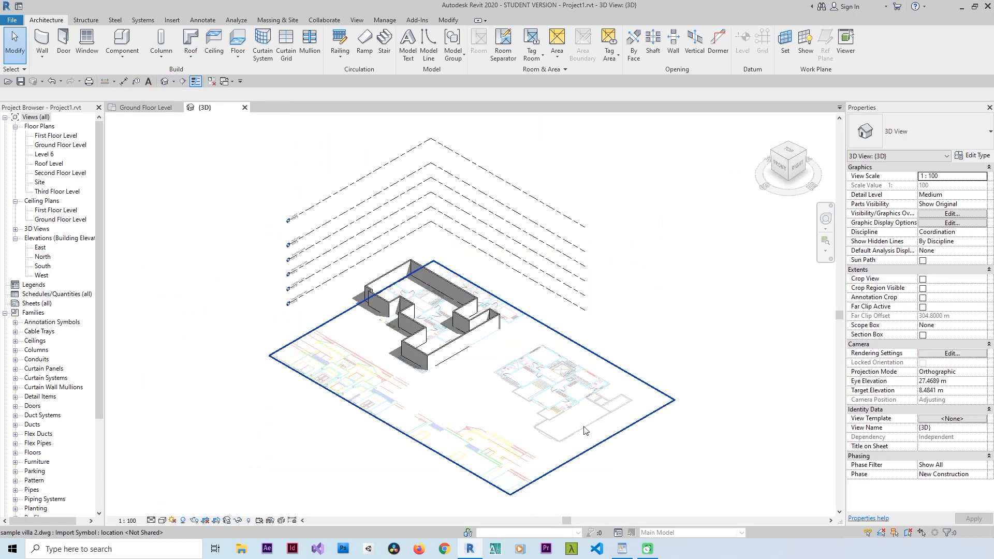
pyautogui.scroll(3, 574, 473)
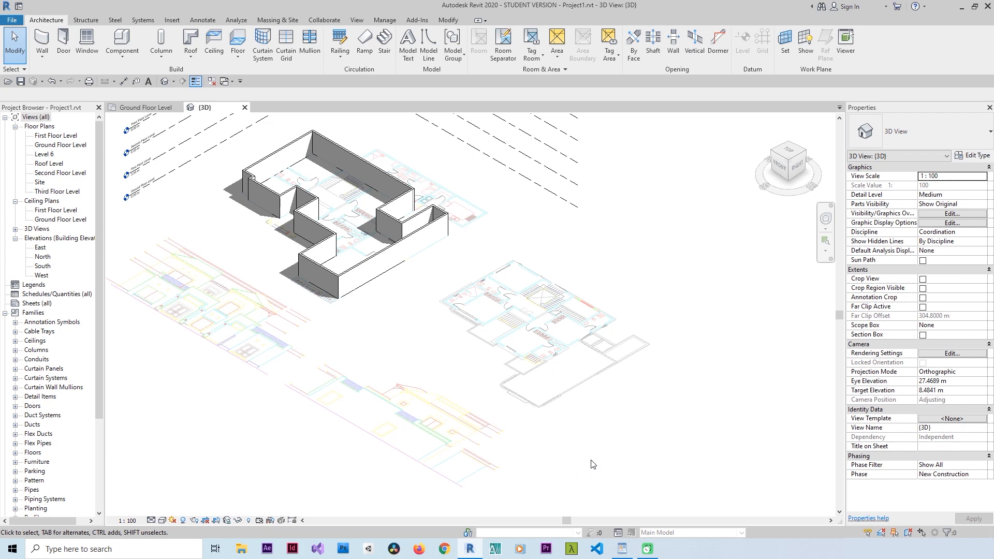
pyautogui.press('v')
pyautogui.press('g')
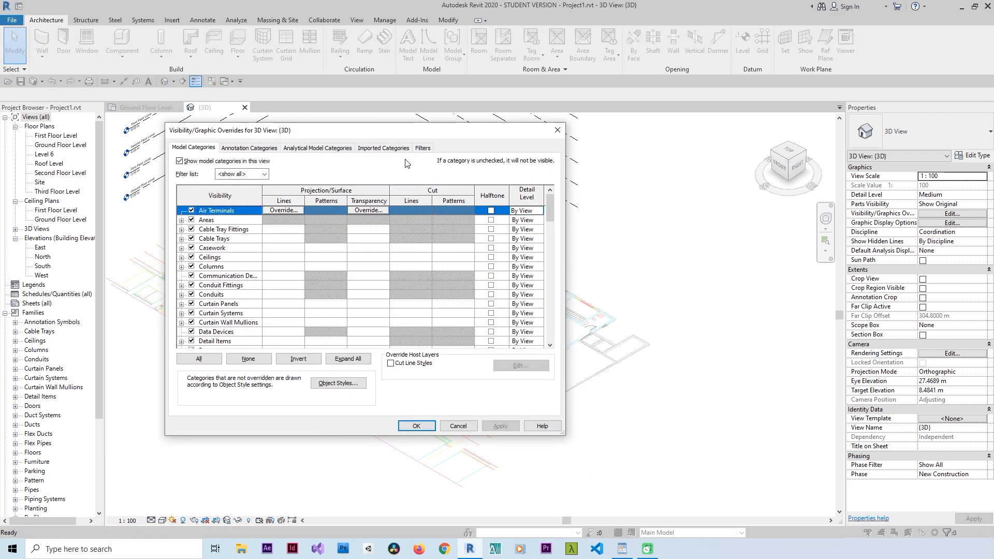
pyautogui.click(393, 154)
pyautogui.click(225, 206)
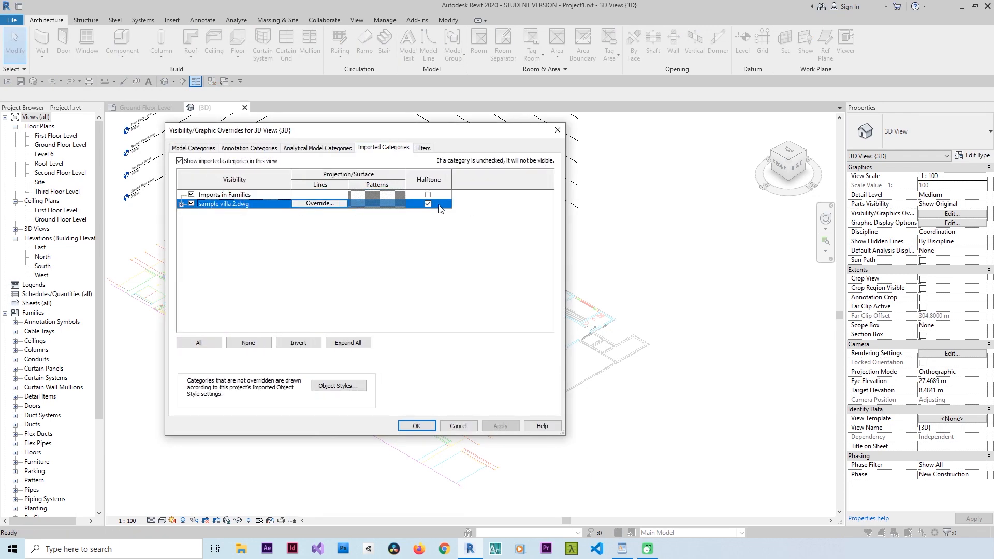
pyautogui.click(416, 426)
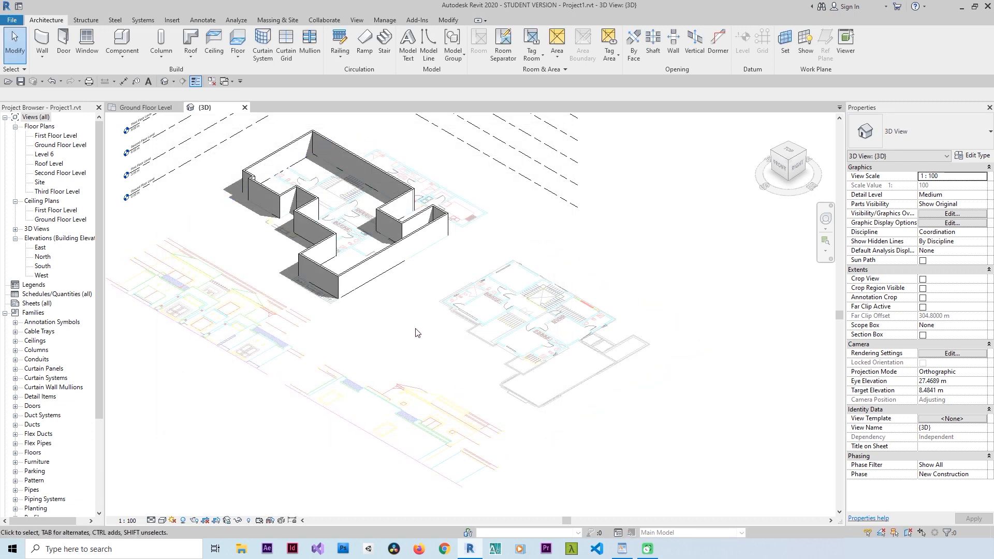
# Override the line colour of all sample villa 2.dwg layers to green in the 3D view
pyautogui.press('v')
pyautogui.press('g')
pyautogui.click(384, 148)
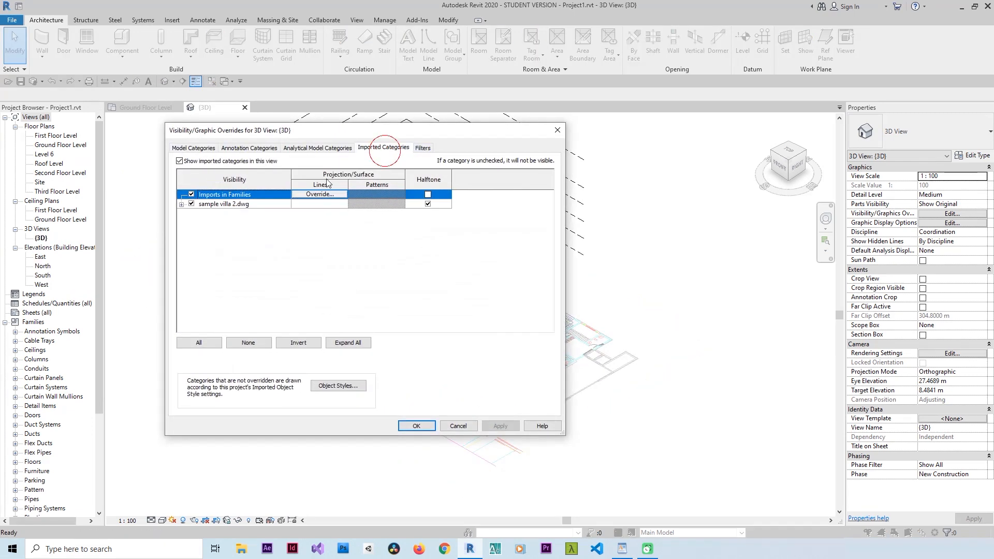
pyautogui.click(181, 204)
pyautogui.click(228, 206)
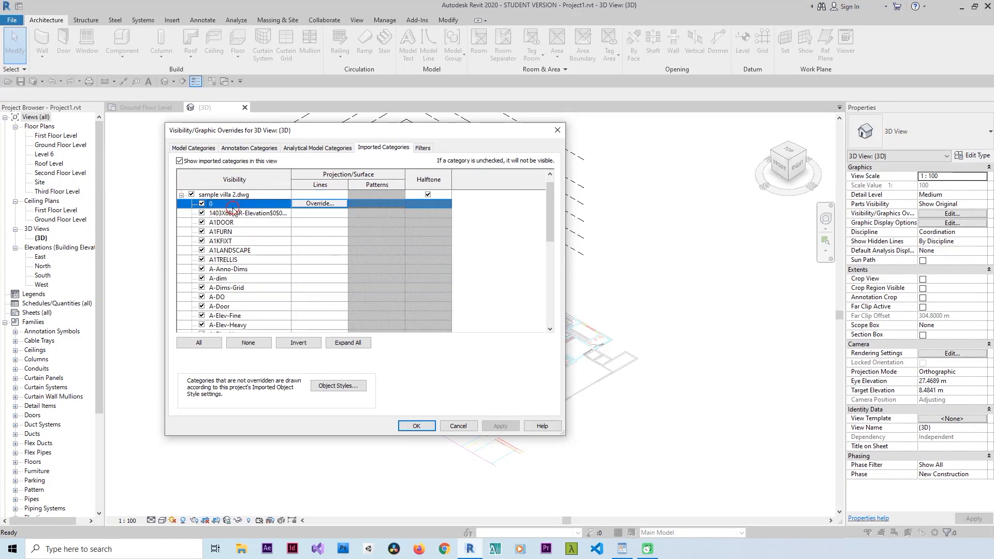
pyautogui.scroll(-7, 243, 248)
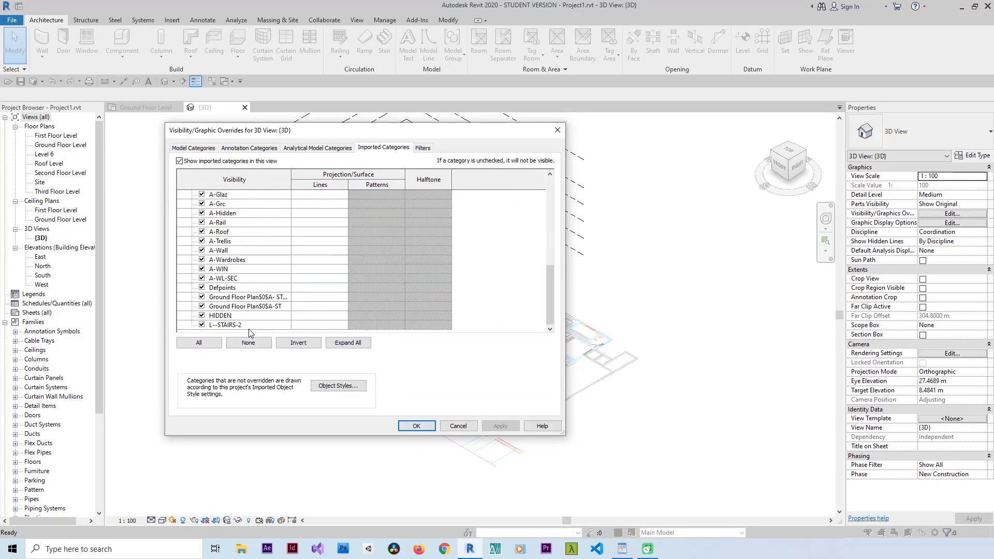
pyautogui.keyDown('shift'); pyautogui.click(249, 326); pyautogui.keyUp('shift')
pyautogui.click(317, 324)
pyautogui.click(317, 325)
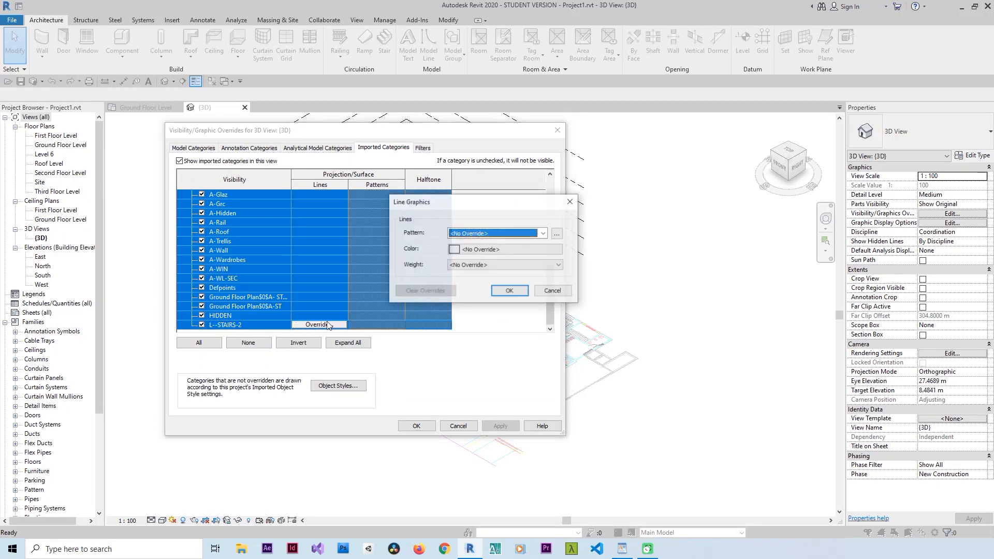
pyautogui.click(479, 249)
pyautogui.click(416, 261)
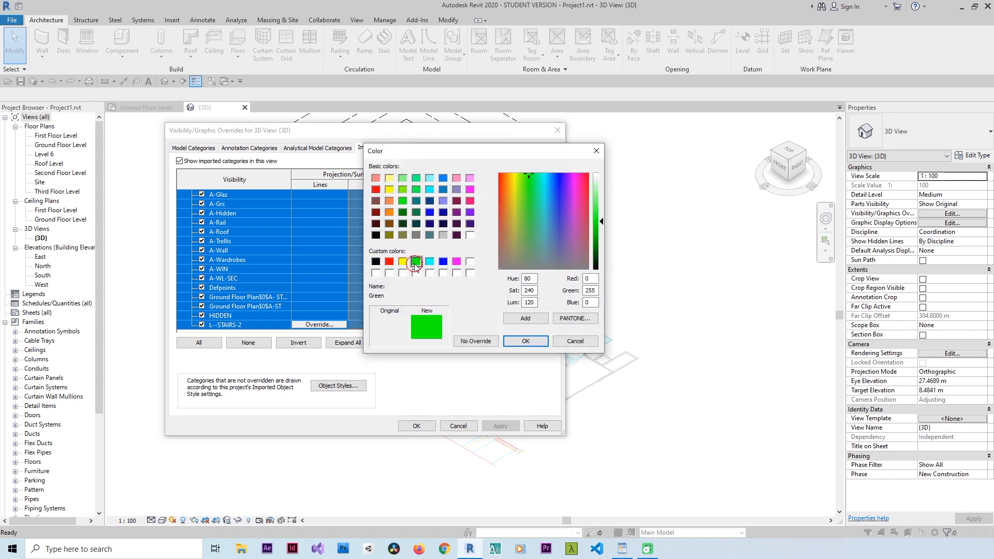
pyautogui.click(520, 342)
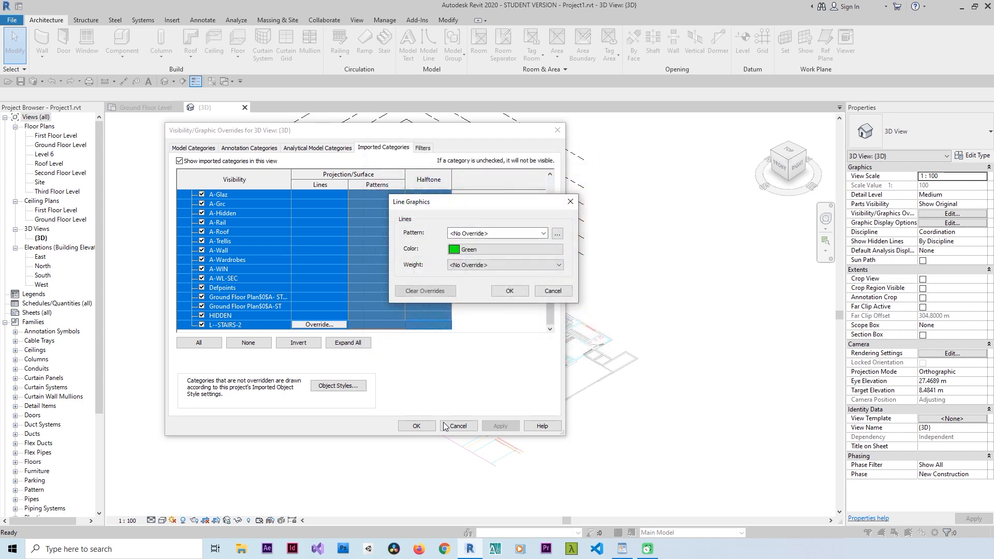
pyautogui.click(510, 291)
pyautogui.click(417, 426)
pyautogui.click(652, 284)
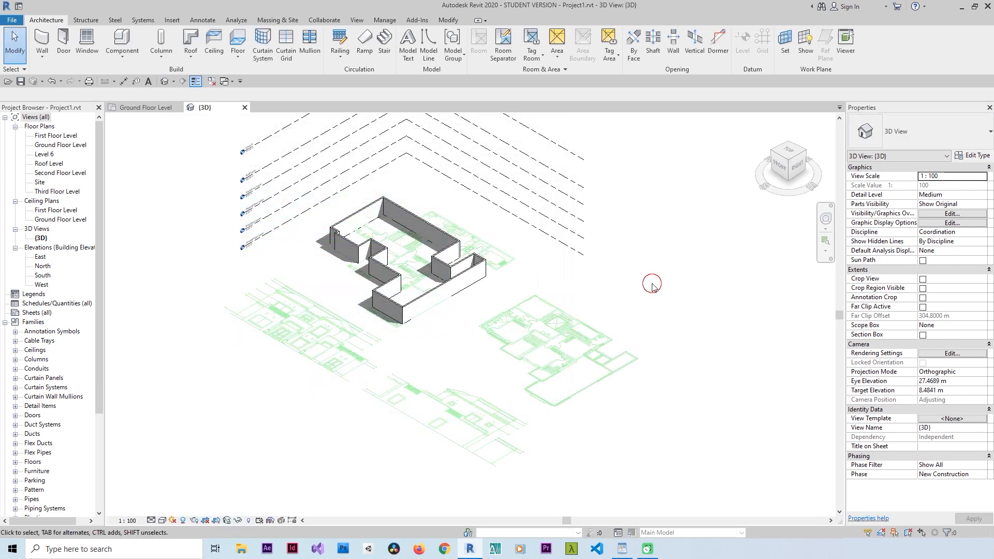
pyautogui.scroll(3, 425, 332)
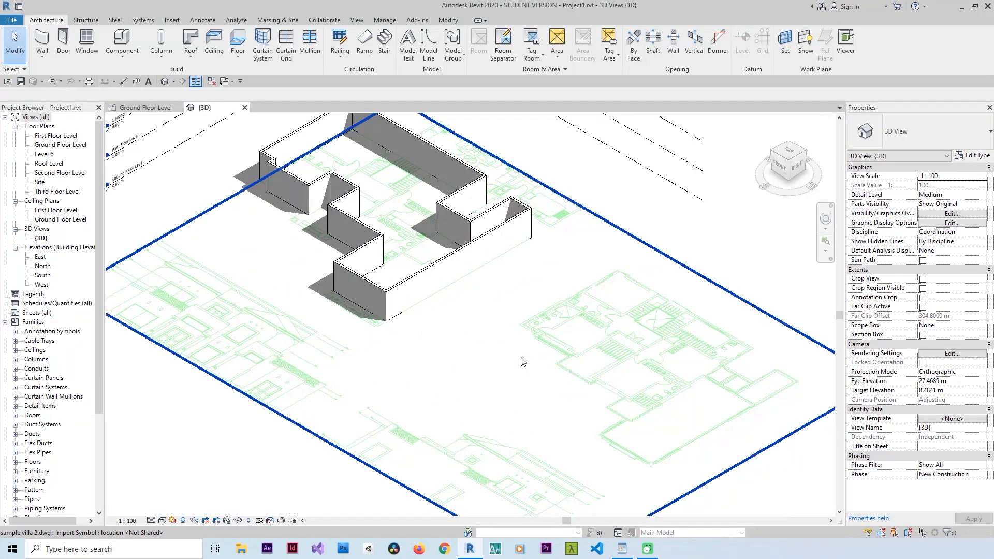
# Return to the Ground Floor Level plan and start a wall of type Generic - 200mm interior
pyautogui.doubleClick(77, 147)
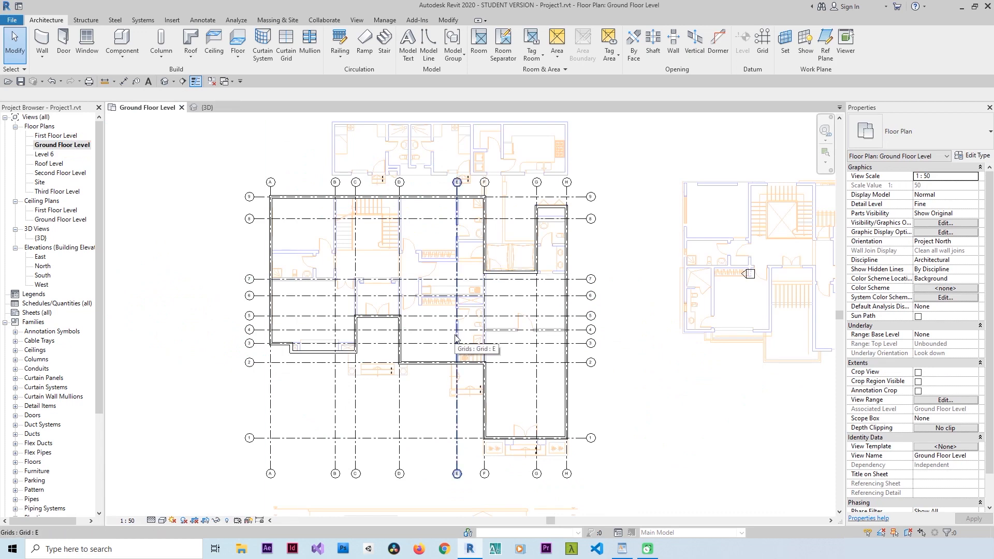
pyautogui.scroll(2, 486, 221)
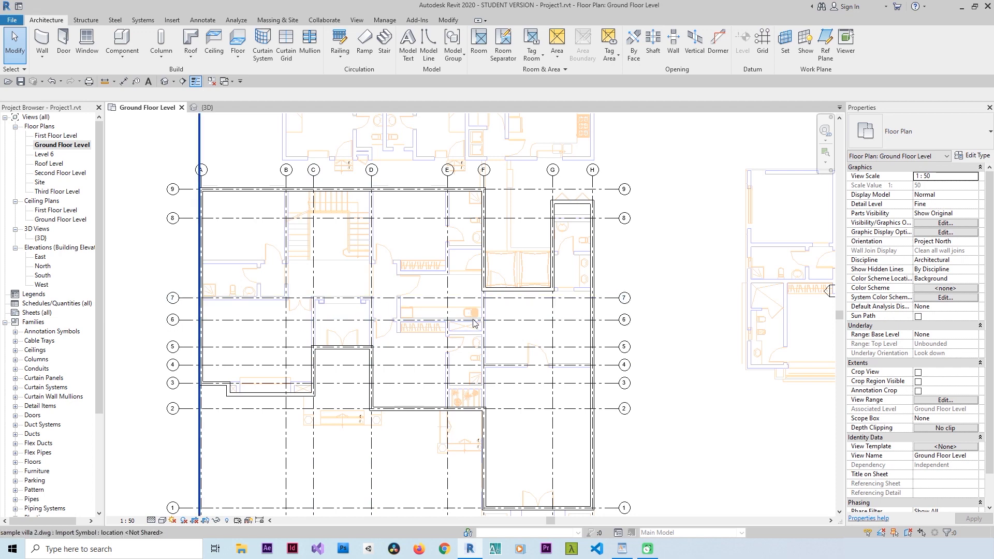
pyautogui.click(41, 45)
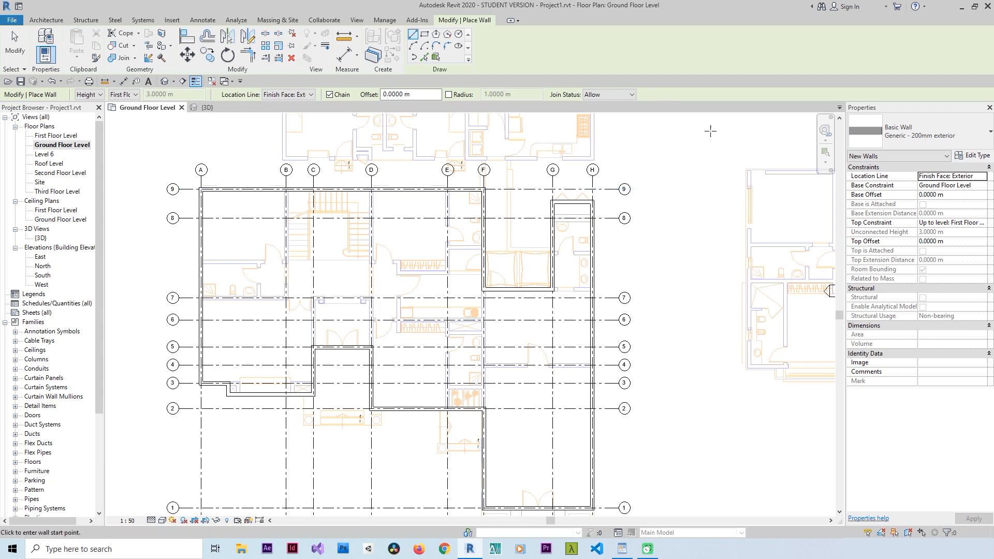
pyautogui.click(945, 136)
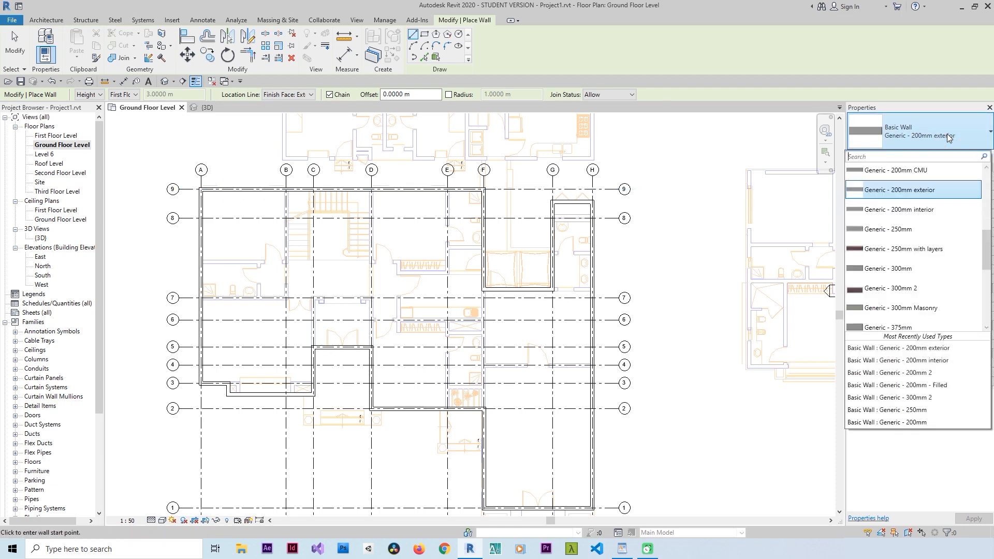
pyautogui.click(894, 211)
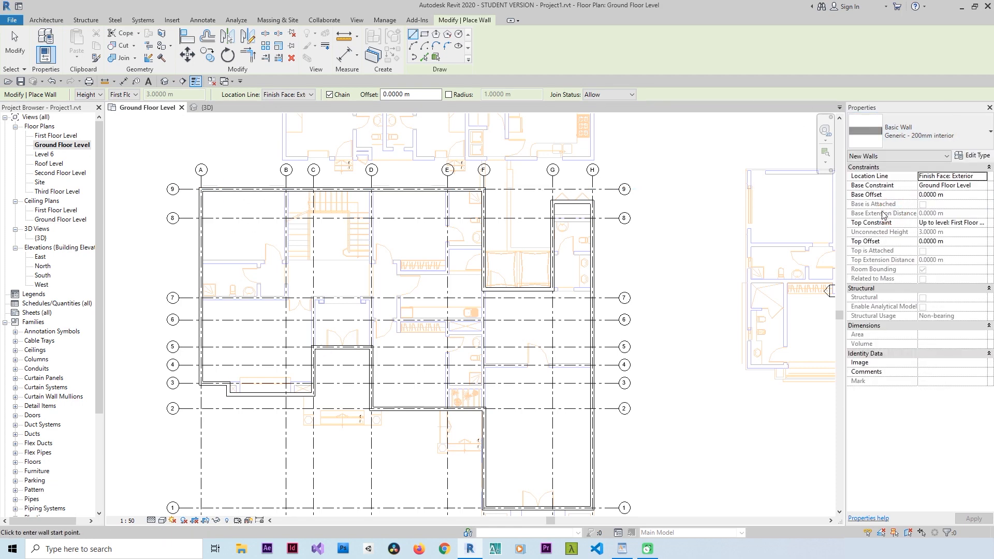
# Draw an interior wall 4.5 m along grid 7 from grid A to grid B, and up grid B to the exterior wall at grid 9
pyautogui.scroll(3, 222, 250)
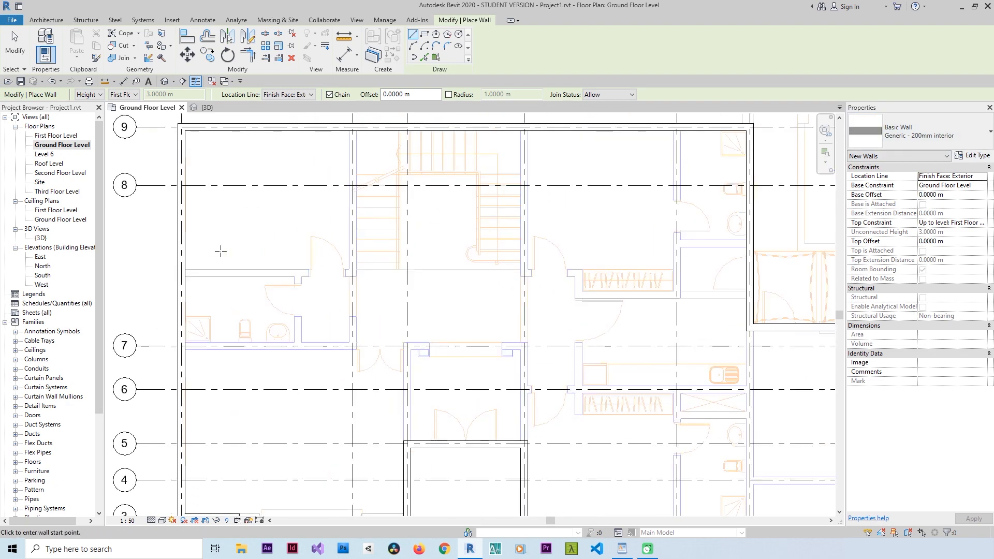
pyautogui.scroll(5, 181, 339)
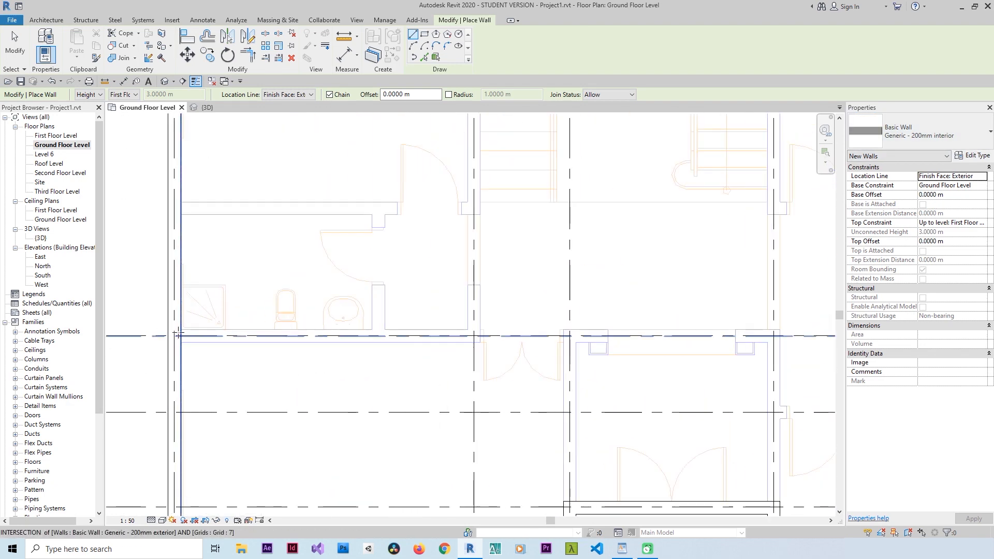
pyautogui.click(186, 322)
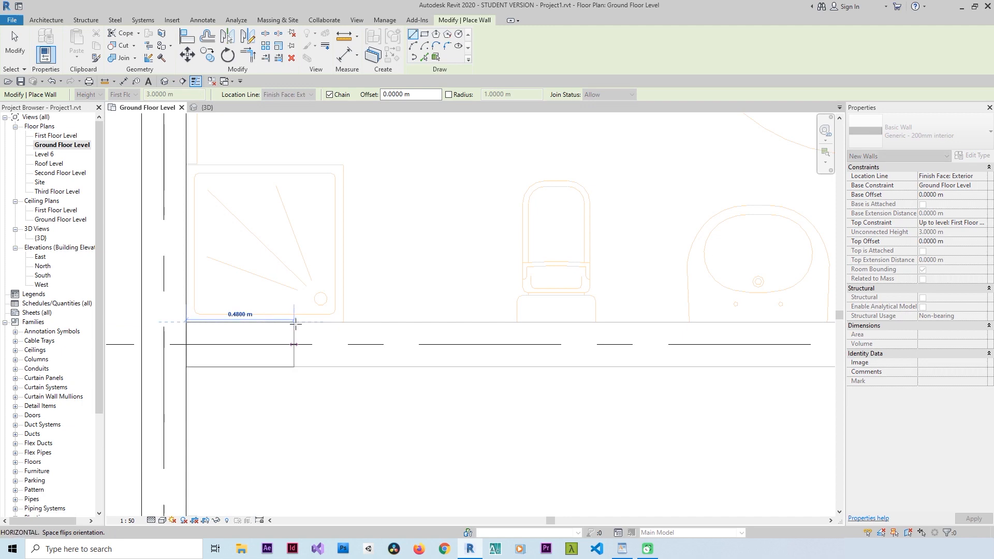
pyautogui.scroll(-4, 295, 324)
pyautogui.scroll(3, 492, 328)
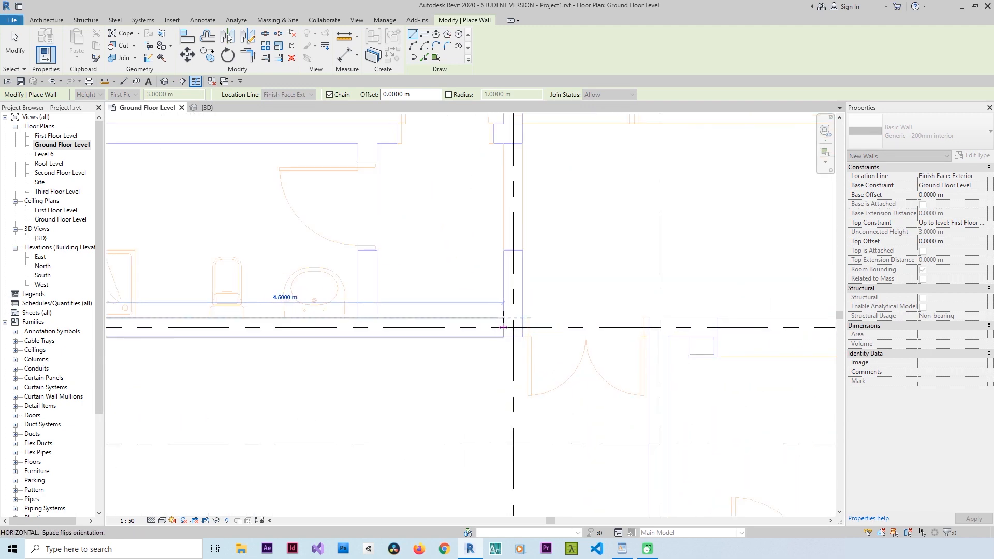
pyautogui.click(503, 317)
pyautogui.scroll(-4, 503, 317)
pyautogui.scroll(4, 492, 231)
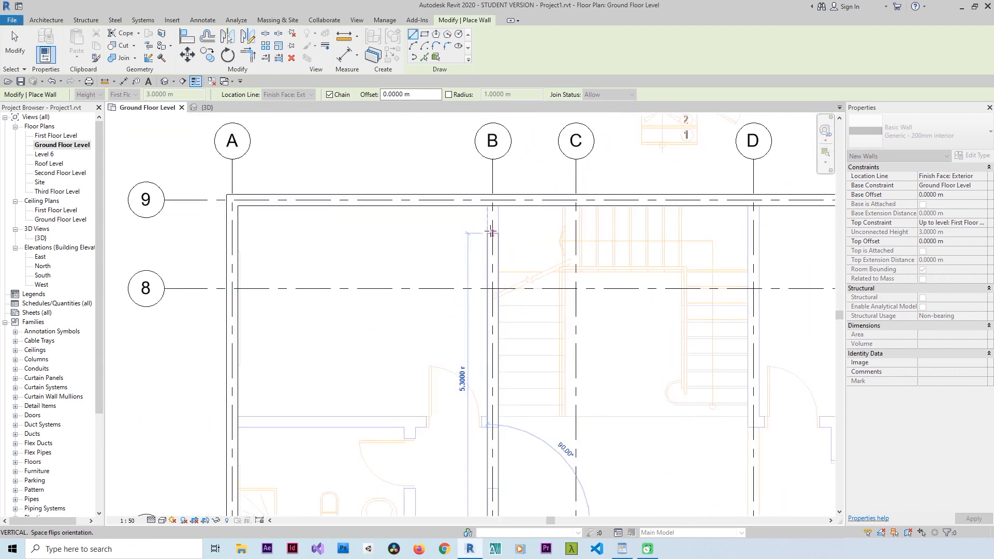
pyautogui.click(492, 207)
pyautogui.scroll(-3, 481, 289)
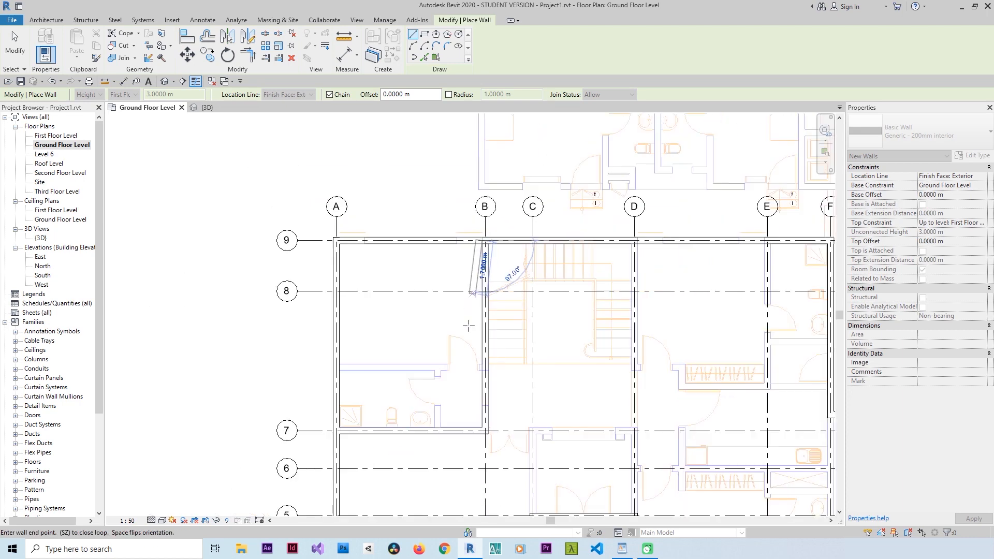
pyautogui.scroll(3, 468, 326)
pyautogui.press('Escape')
pyautogui.press('Escape')
# Draw a 4.5 m interior wall along the bathroom's upper edge, from the grid A wall to the grid B wall
pyautogui.scroll(2, 362, 366)
pyautogui.press('w')
pyautogui.press('a')
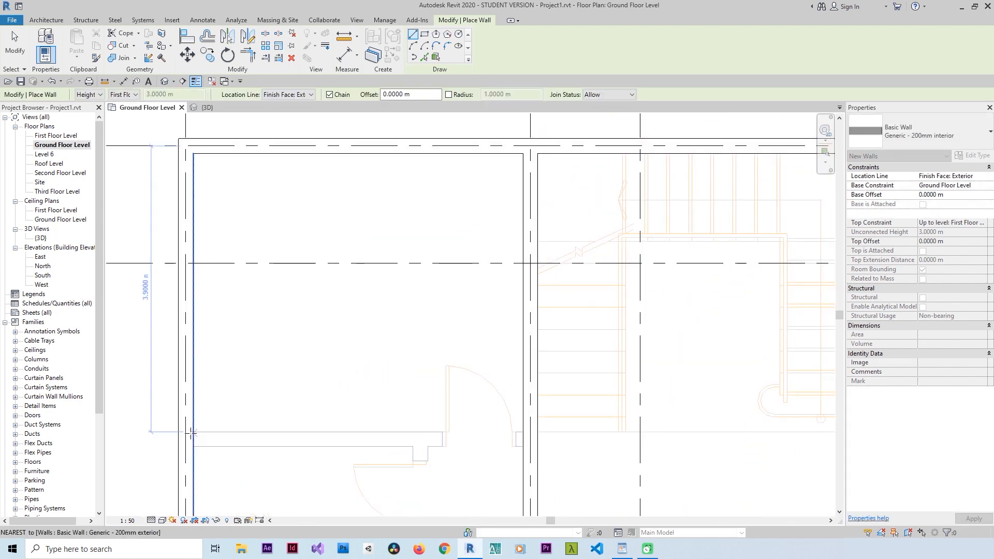
pyautogui.click(192, 432)
pyautogui.click(523, 432)
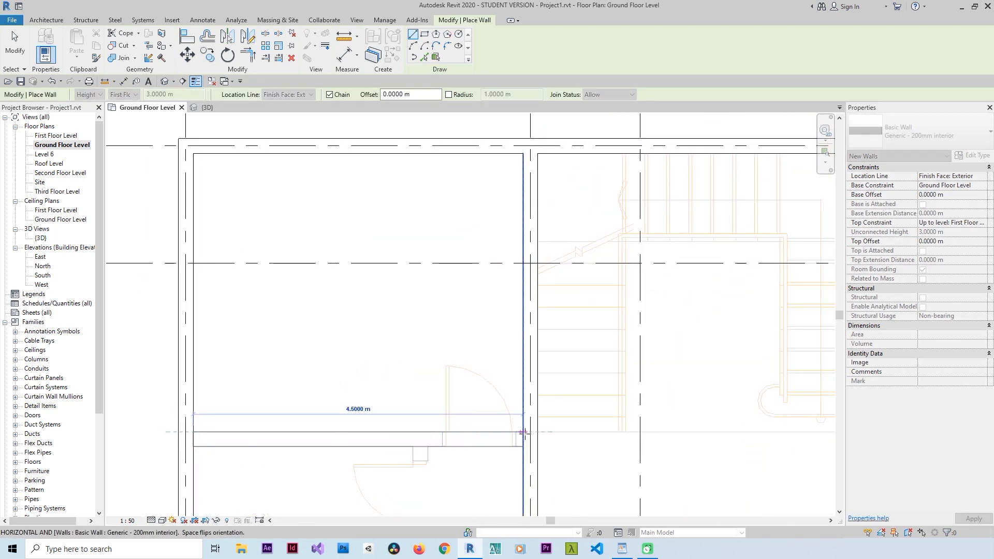
pyautogui.scroll(-2, 518, 414)
pyautogui.scroll(2, 482, 378)
pyautogui.press('Escape')
pyautogui.press('Escape')
# Draw the bathroom's short partition beside its door, from the grid 7 wall up to the wall above
pyautogui.scroll(-1, 417, 297)
pyautogui.moveTo(415, 293); pyautogui.dragTo(433, 115, button='middle')
pyautogui.click(421, 369)
pyautogui.click(421, 253)
pyautogui.scroll(-2, 518, 311)
pyautogui.scroll(2, 605, 320)
pyautogui.press('Escape')
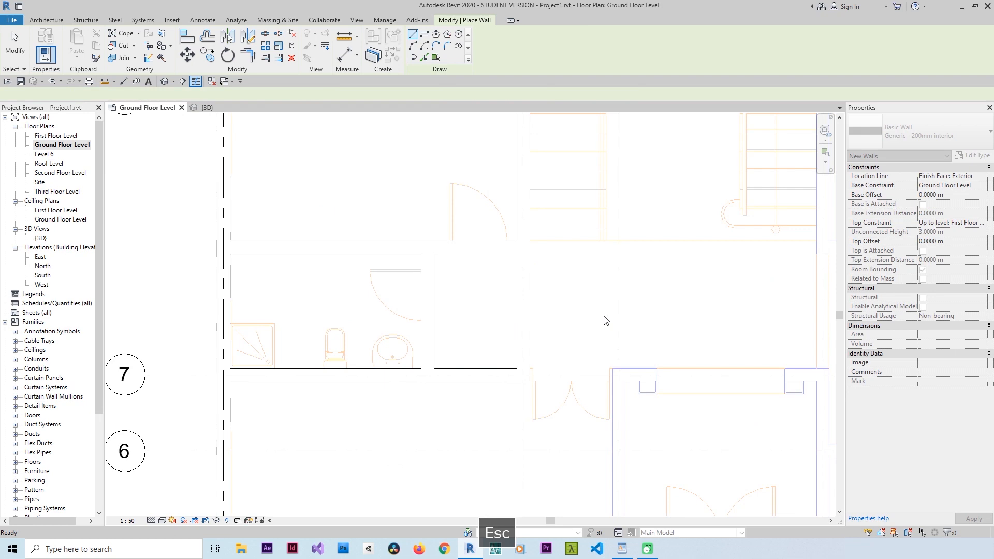
# Draw an interior wall along grid D from the entrance recess at grid 5 up to the exterior wall at grid 9
pyautogui.scroll(-4, 532, 322)
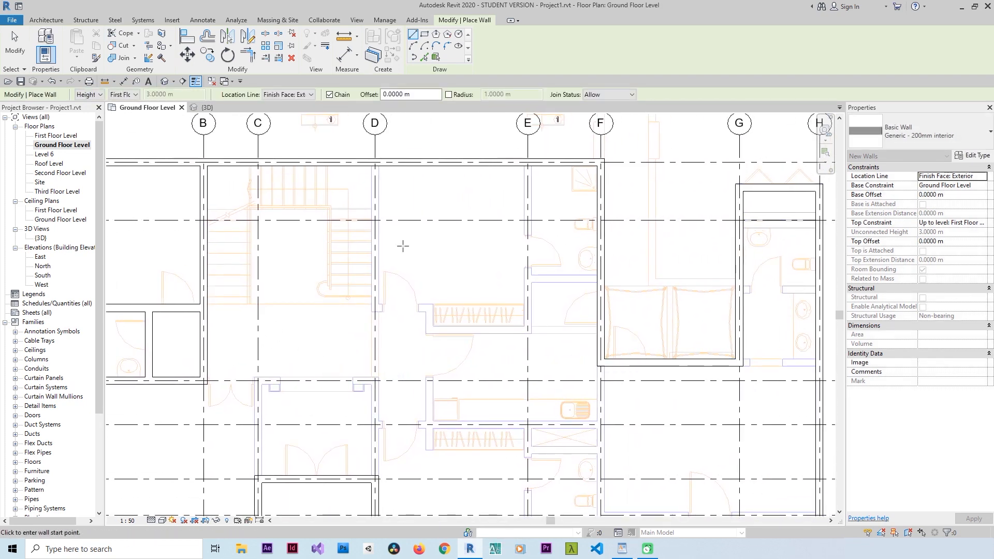
pyautogui.scroll(4, 378, 416)
pyautogui.click(383, 419)
pyautogui.scroll(-4, 383, 420)
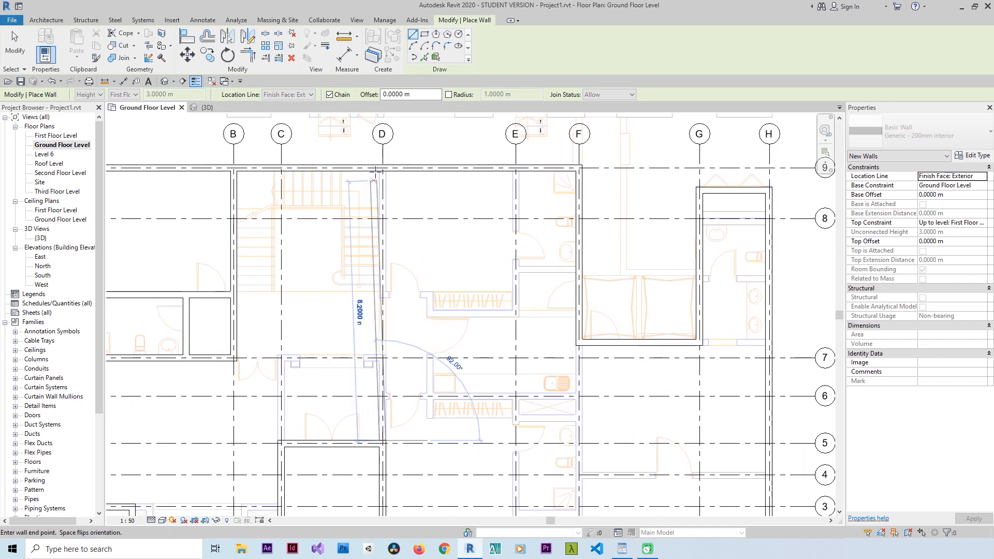
pyautogui.scroll(4, 372, 180)
pyautogui.press('Escape')
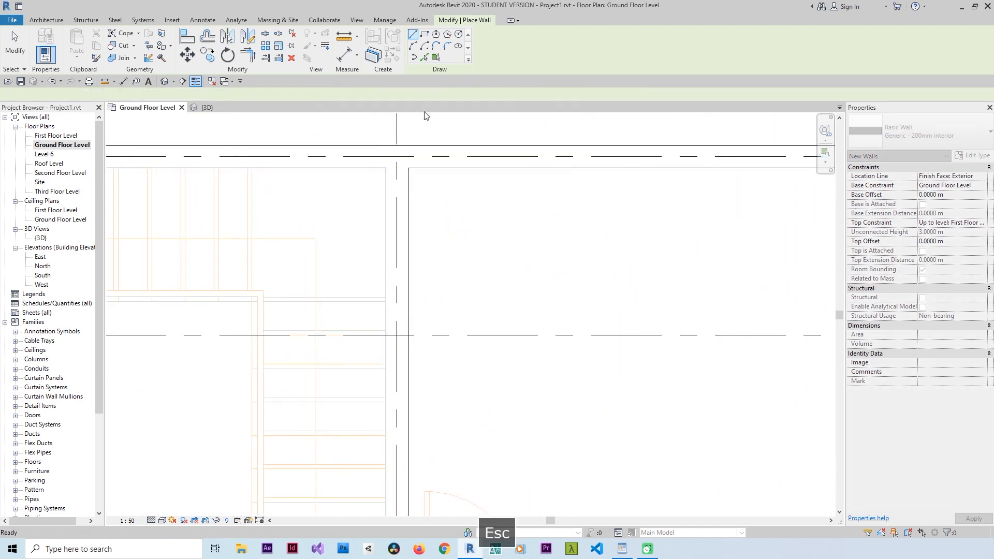
# Draw the entrance lobby's interior walls about 2.8 m up grid C from grid 5 to grid 7, and across grid 7 to grid D
pyautogui.scroll(-4, 403, 290)
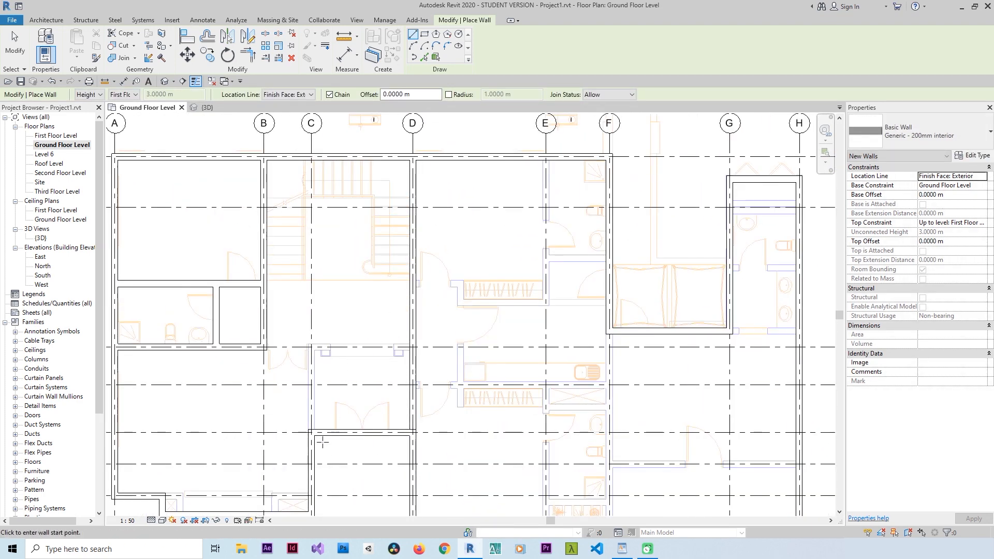
pyautogui.scroll(4, 310, 425)
pyautogui.click(284, 395)
pyautogui.scroll(-2, 284, 398)
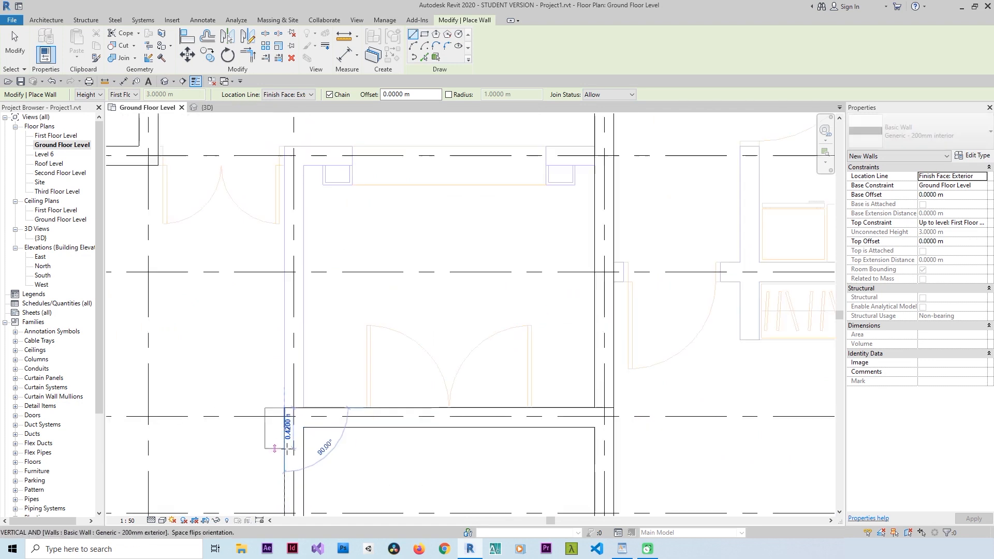
pyautogui.click(284, 220)
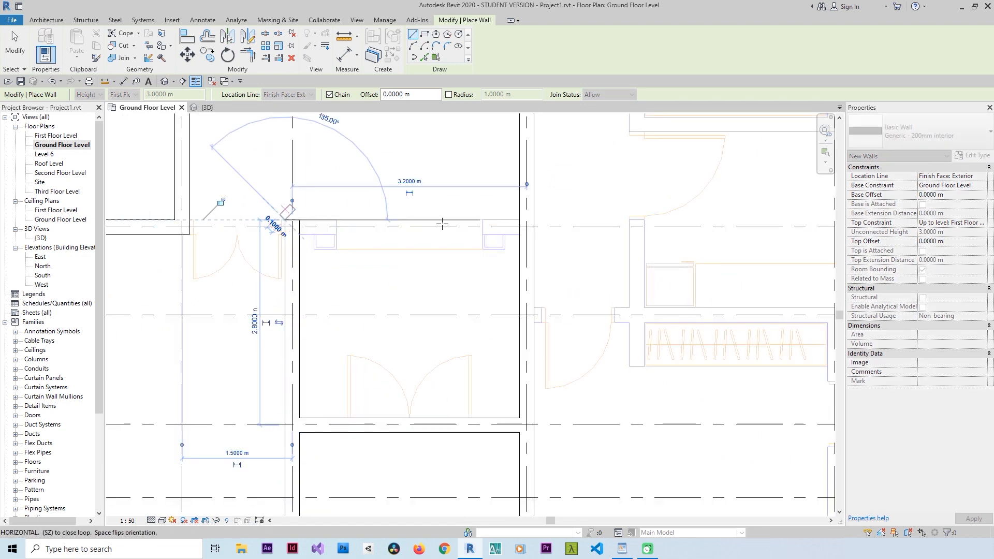
pyautogui.press('Escape')
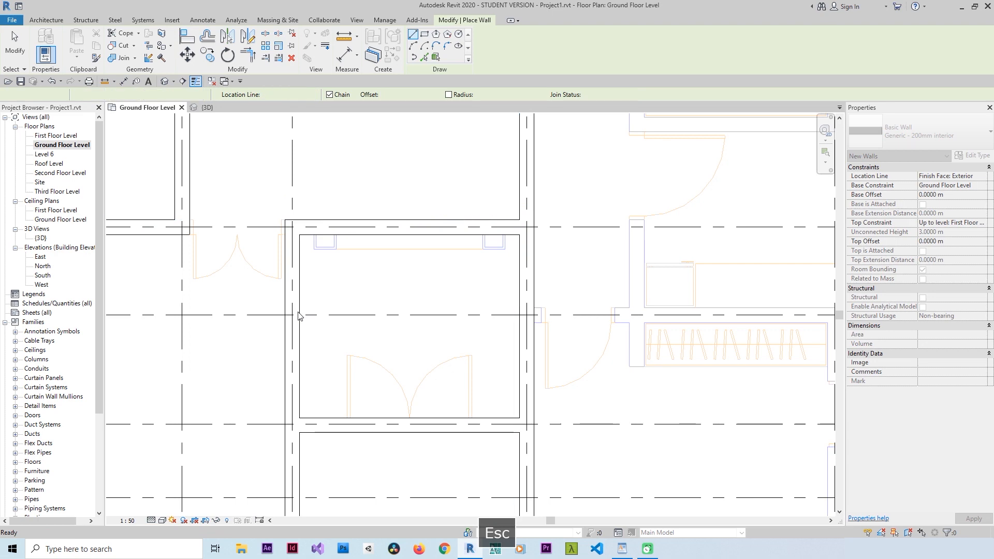
pyautogui.scroll(-5, 454, 216)
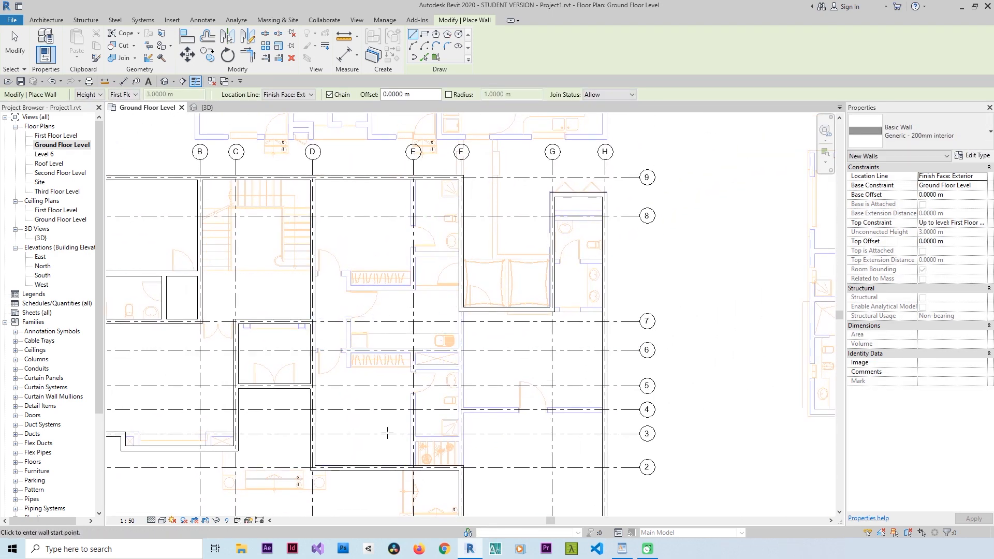
# Draw an interior wall along grid 6 from the grid D wall to grid F, turning up grid F for 1.4 m
pyautogui.scroll(6, 328, 362)
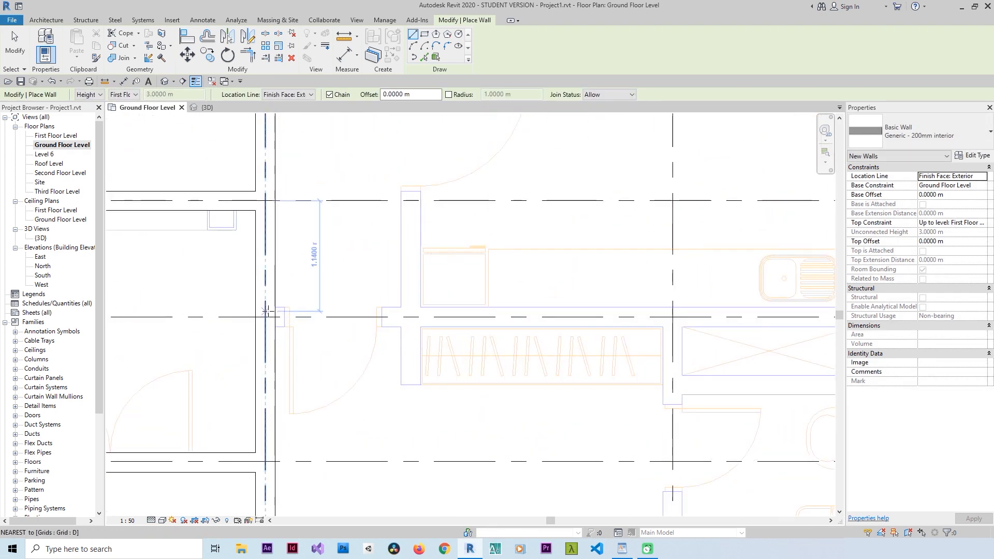
pyautogui.click(285, 307)
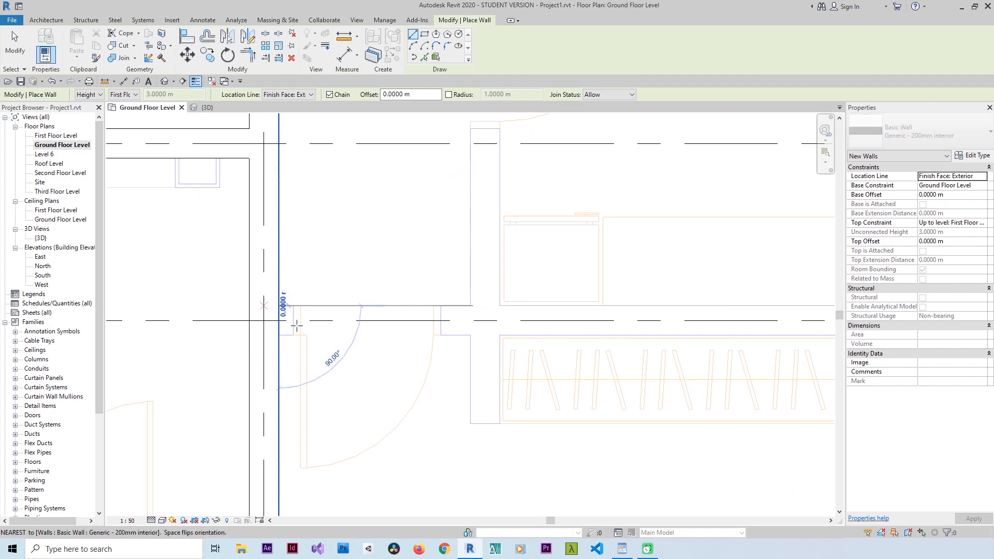
pyautogui.scroll(-3, 290, 330)
pyautogui.click(672, 323)
pyautogui.click(672, 235)
pyautogui.press('Escape')
pyautogui.press('Escape')
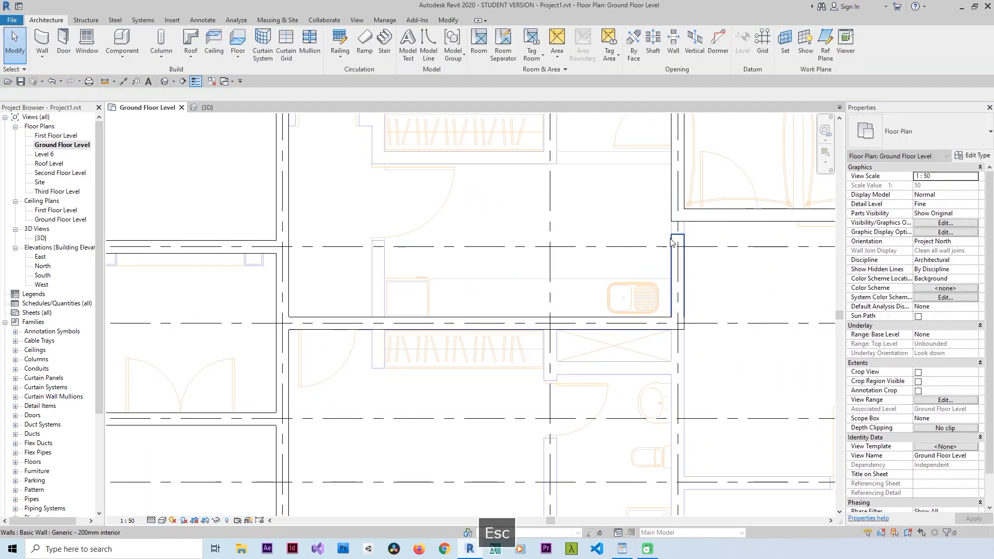
# Extend the short grid F wall up to the exterior wall near grid 7 and down to the exterior wall at grid 2
pyautogui.click(674, 241)
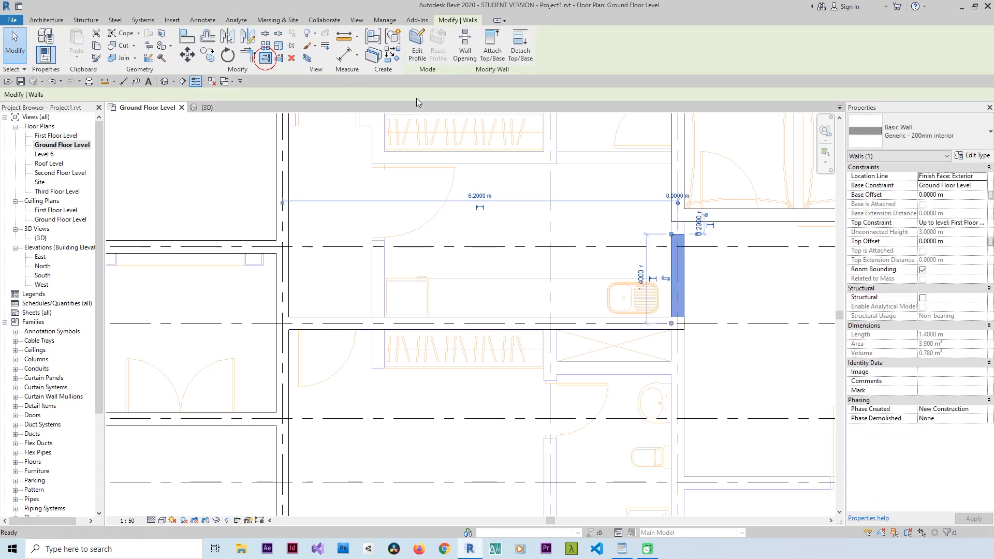
pyautogui.click(266, 58)
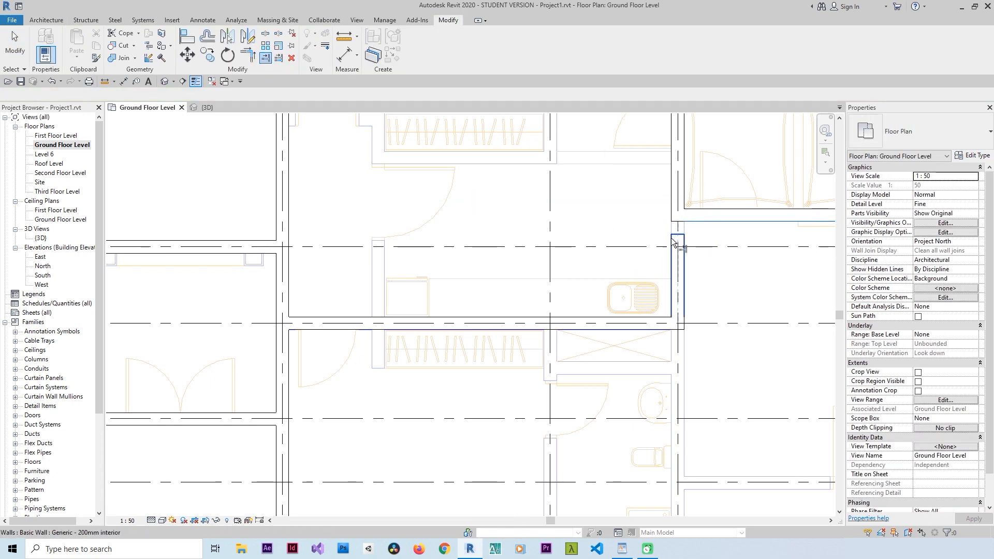
pyautogui.scroll(-4, 662, 264)
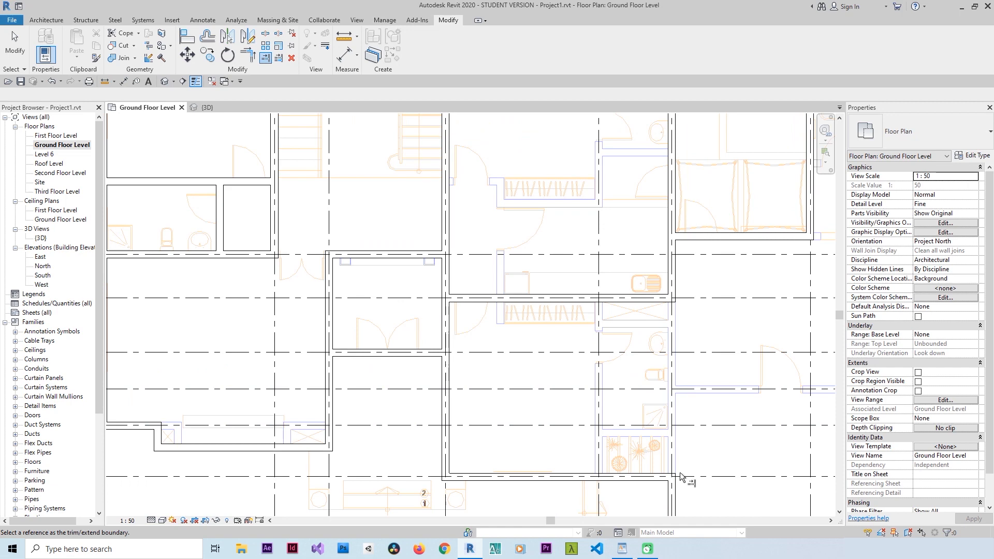
pyautogui.scroll(5, 679, 475)
pyautogui.click(664, 469)
pyautogui.scroll(-5, 664, 469)
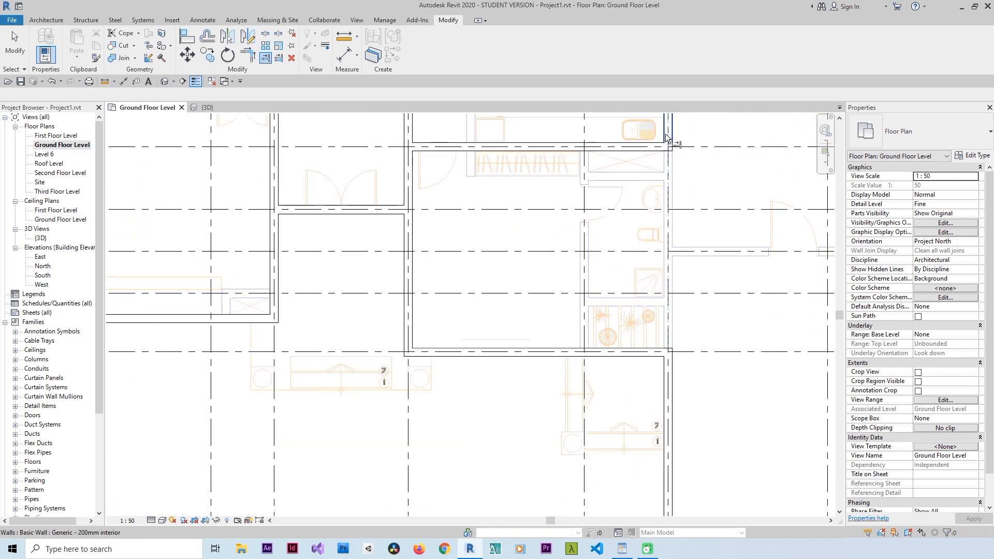
pyautogui.scroll(2, 661, 293)
pyautogui.press('Escape')
pyautogui.press('Escape')
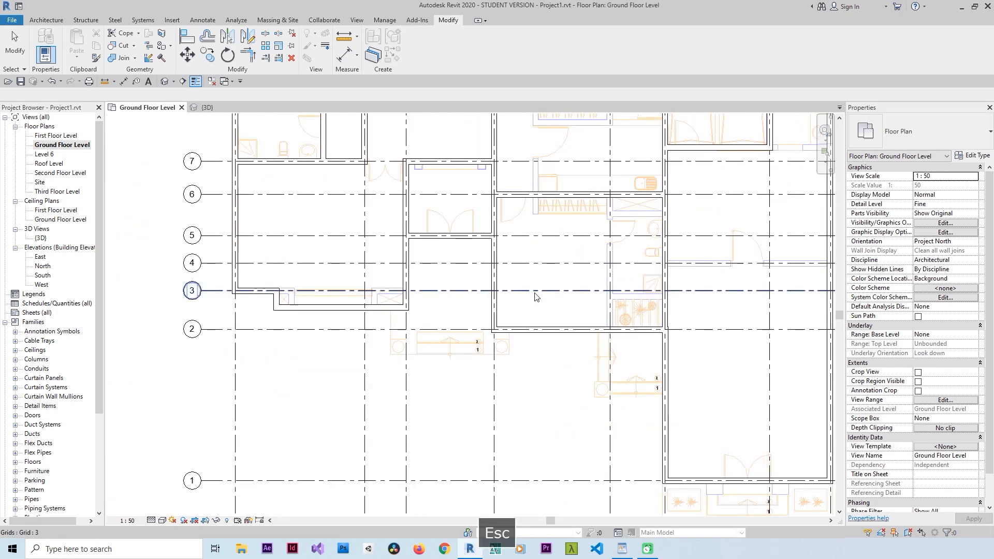
# Draw the stepped wall around the upper bedroom's wardrobe: 1.5 m from the grid D wall, 0.6 m down, and across to grid E
pyautogui.scroll(-3, 568, 275)
pyautogui.scroll(3, 647, 166)
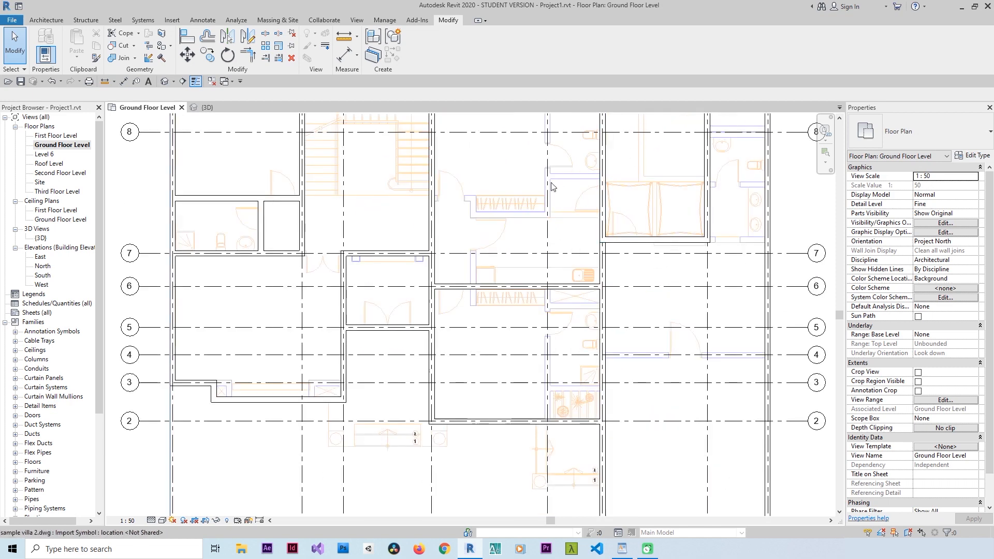
pyautogui.moveTo(512, 272); pyautogui.dragTo(469, 343, button='middle')
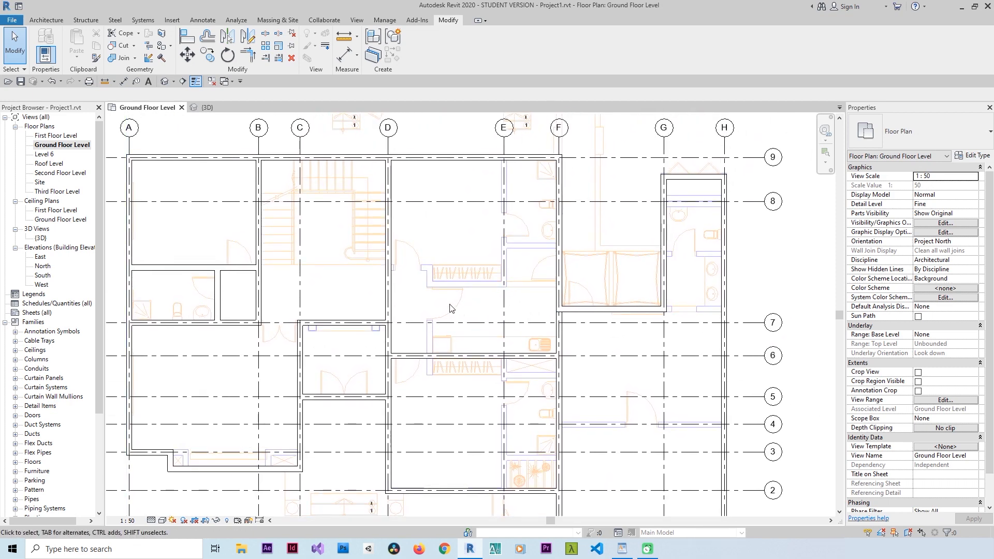
pyautogui.click(57, 22)
pyautogui.click(47, 37)
pyautogui.scroll(5, 441, 272)
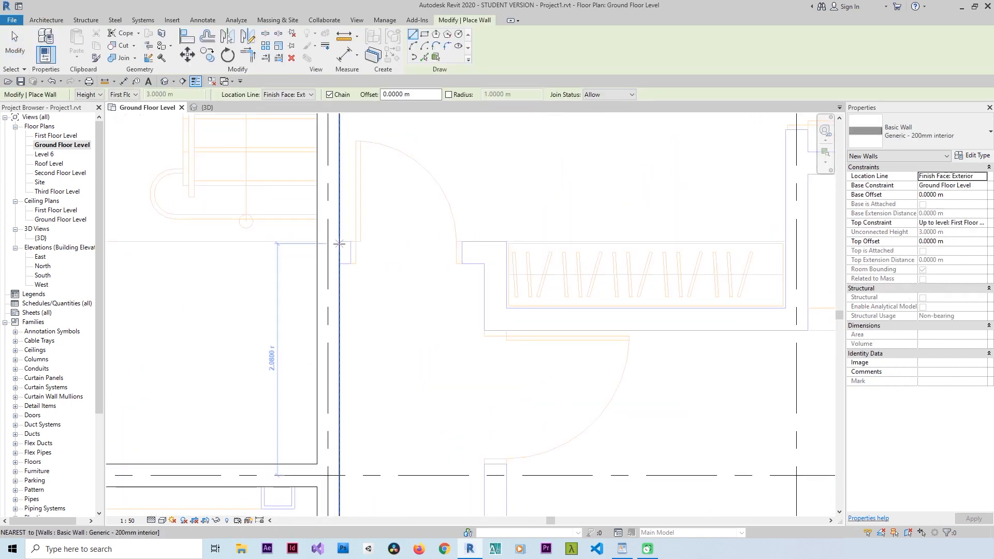
pyautogui.click(339, 243)
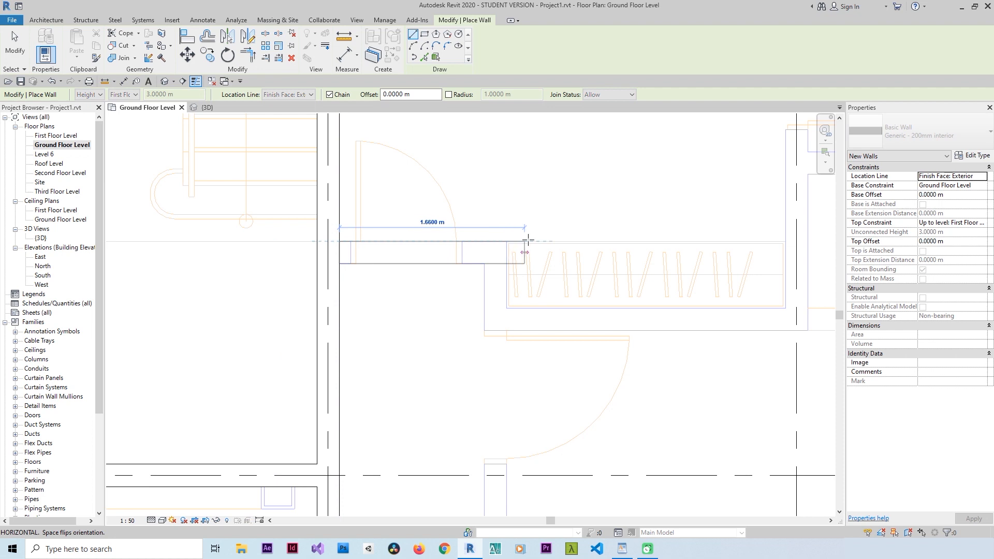
pyautogui.click(506, 241)
pyautogui.click(506, 308)
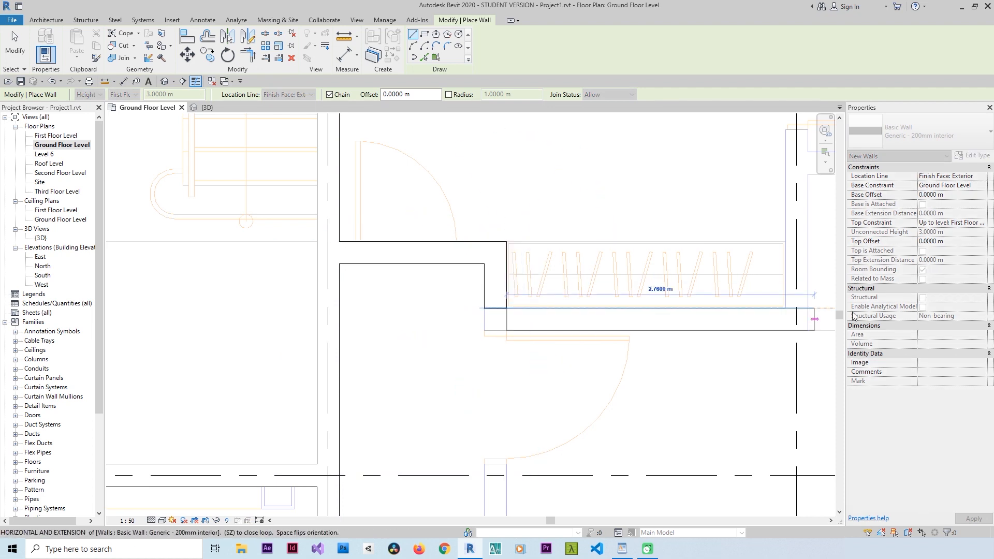
pyautogui.click(786, 309)
# Continue the wardrobe wall up grid E to the exterior wall at grid 9
pyautogui.scroll(-5, 668, 371)
pyautogui.scroll(4, 644, 290)
pyautogui.scroll(3, 643, 285)
pyautogui.scroll(-5, 632, 284)
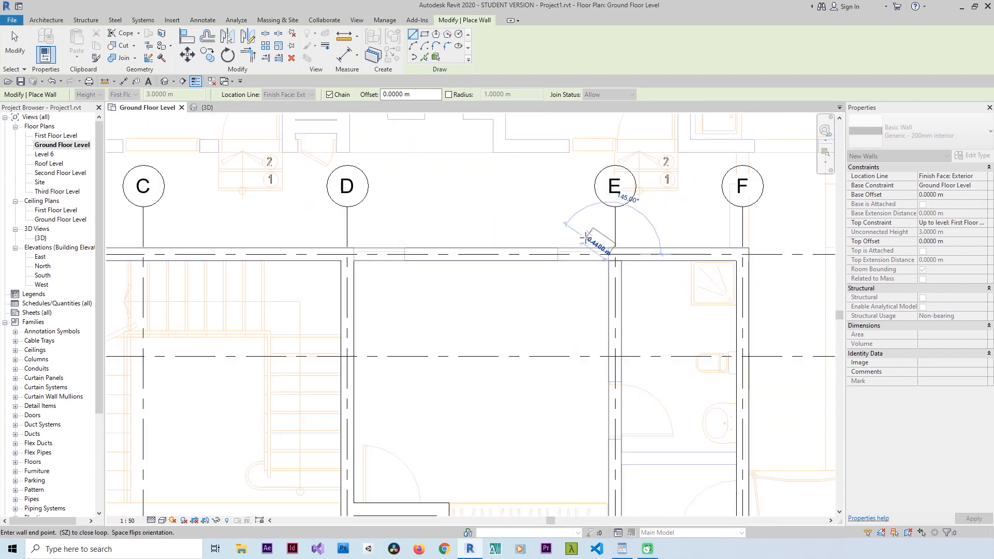
pyautogui.press('Escape')
# Draw a 2 m interior wall along the upper bathroom's lower edge, from the grid E wall to the grid F wall
pyautogui.scroll(4, 610, 370)
pyautogui.scroll(-5, 459, 330)
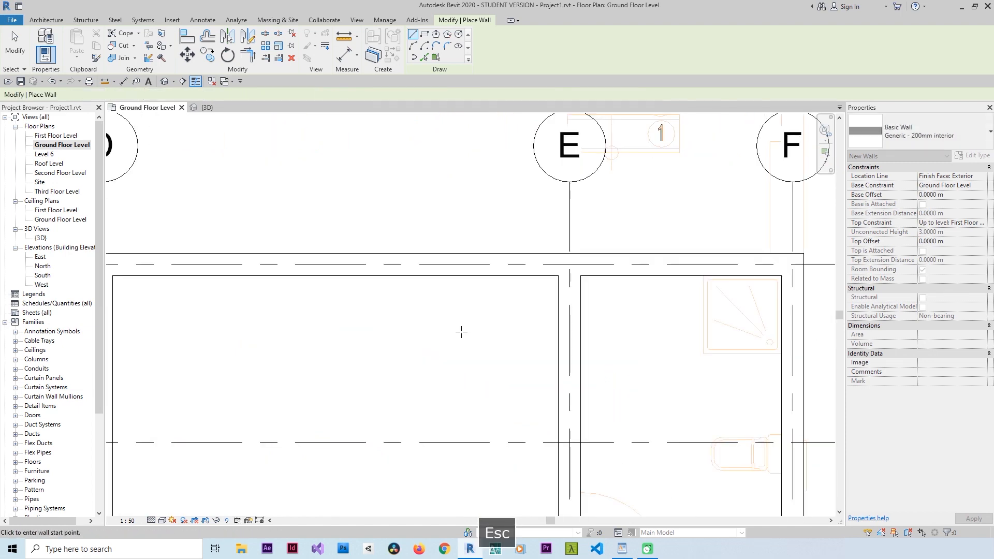
pyautogui.scroll(6, 492, 284)
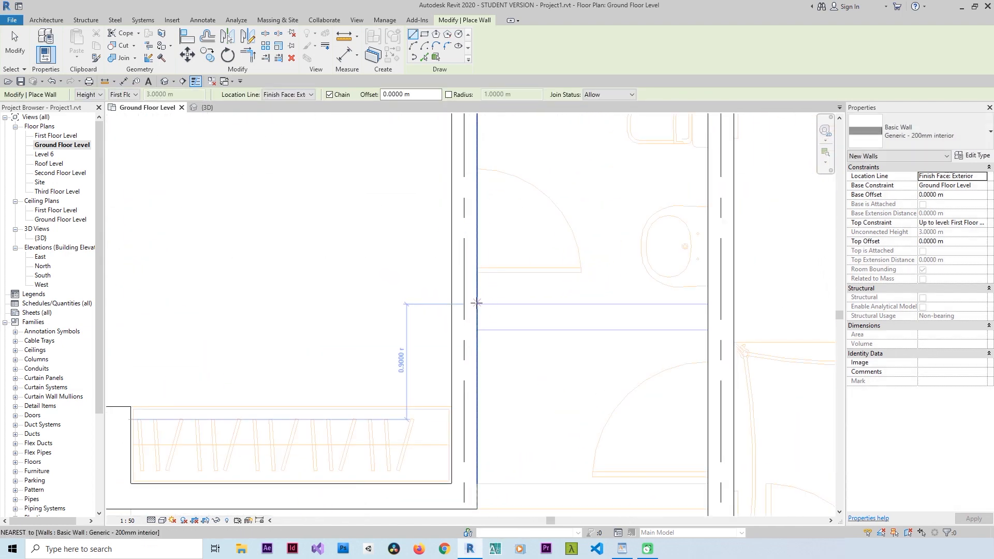
pyautogui.click(477, 306)
pyautogui.click(707, 305)
pyautogui.press('Escape')
pyautogui.press('Escape')
# Align the upper face of the new bathroom wall with its line in the CAD plan
pyautogui.scroll(3, 645, 314)
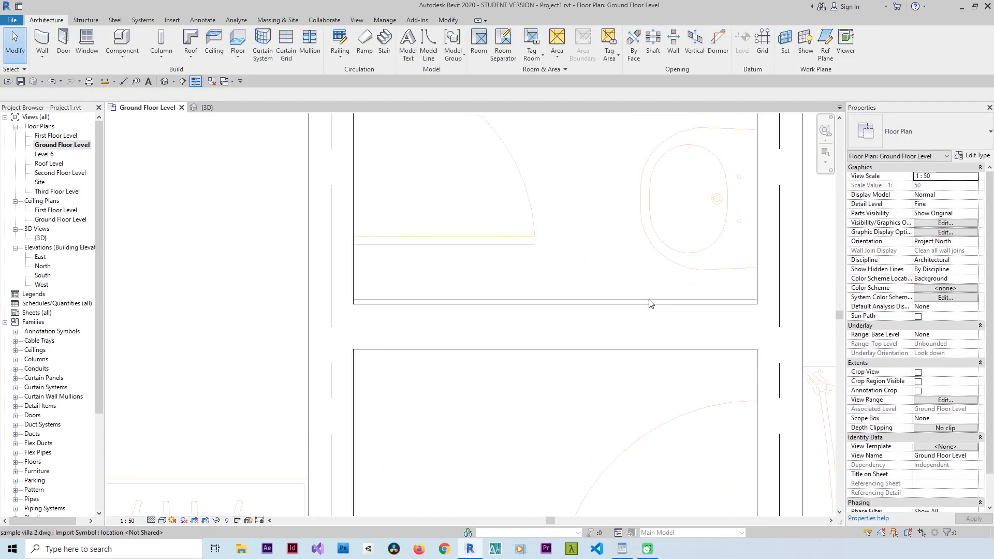
pyautogui.click(650, 306)
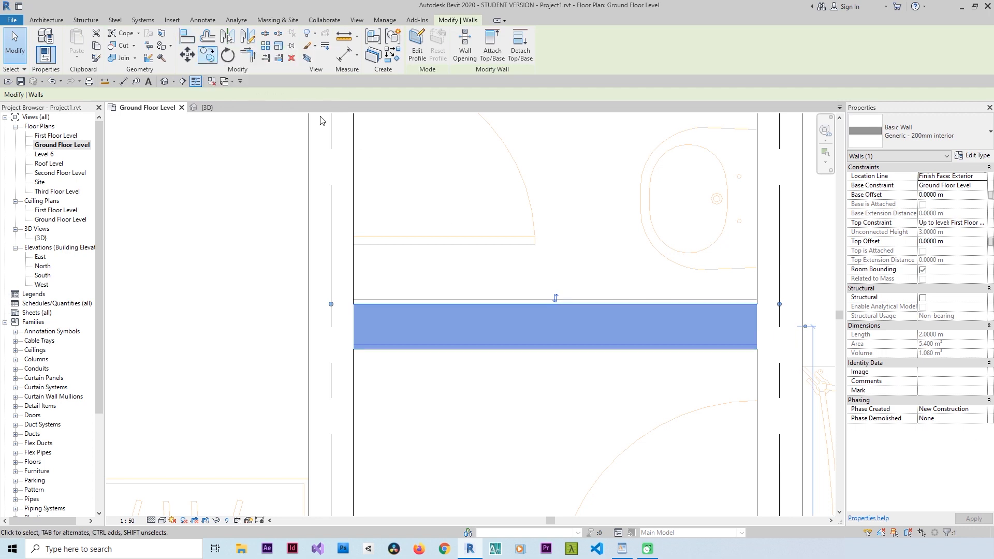
pyautogui.press('l')
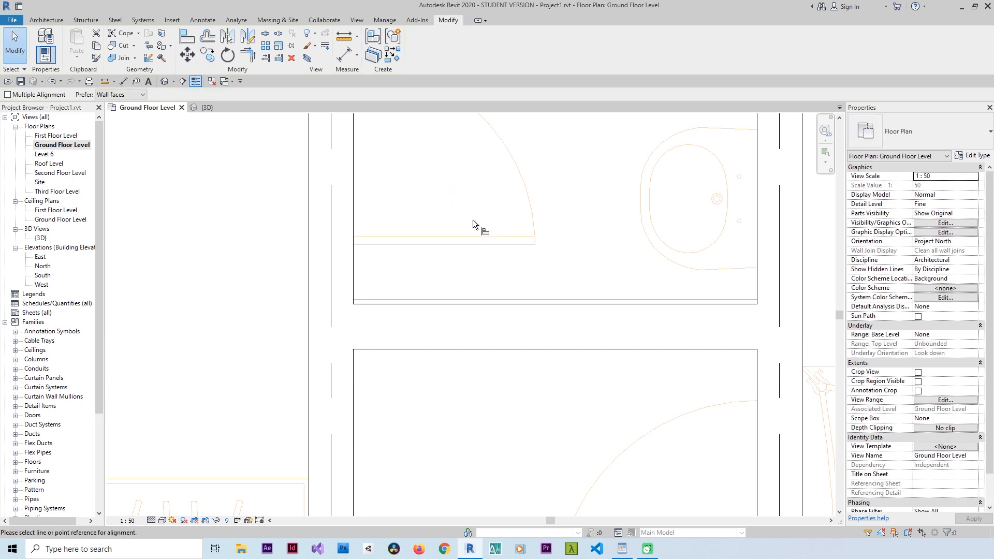
pyautogui.click(472, 300)
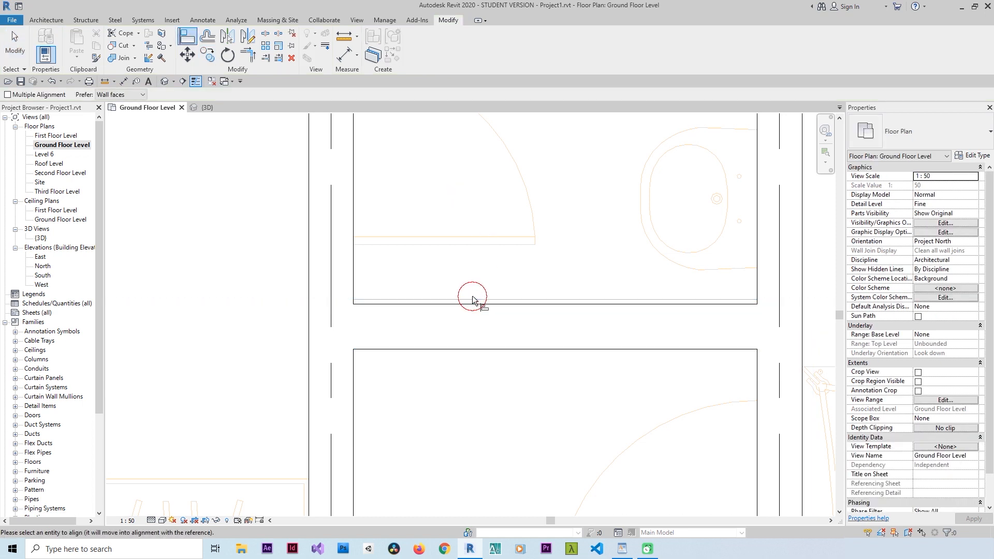
pyautogui.click(443, 306)
pyautogui.scroll(-5, 446, 191)
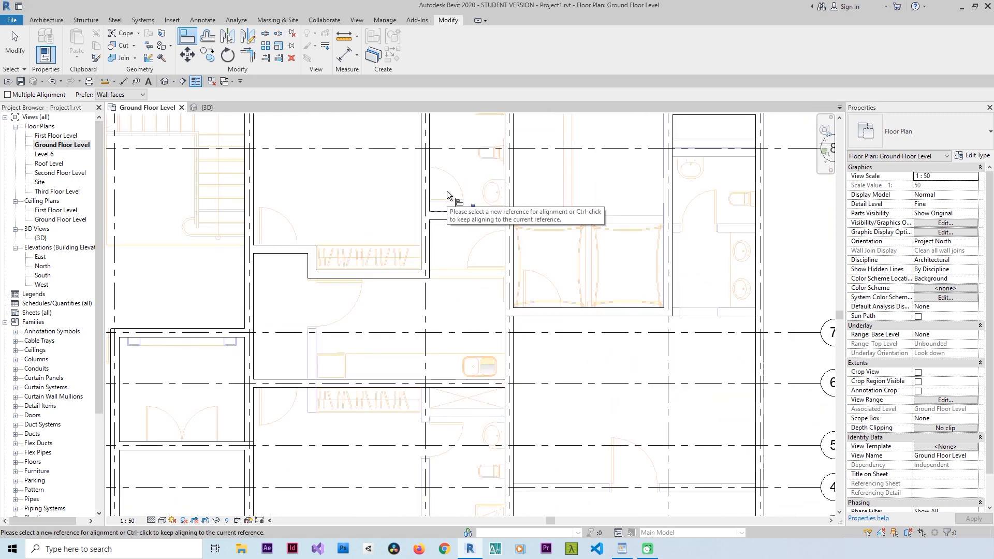
pyautogui.press('Escape')
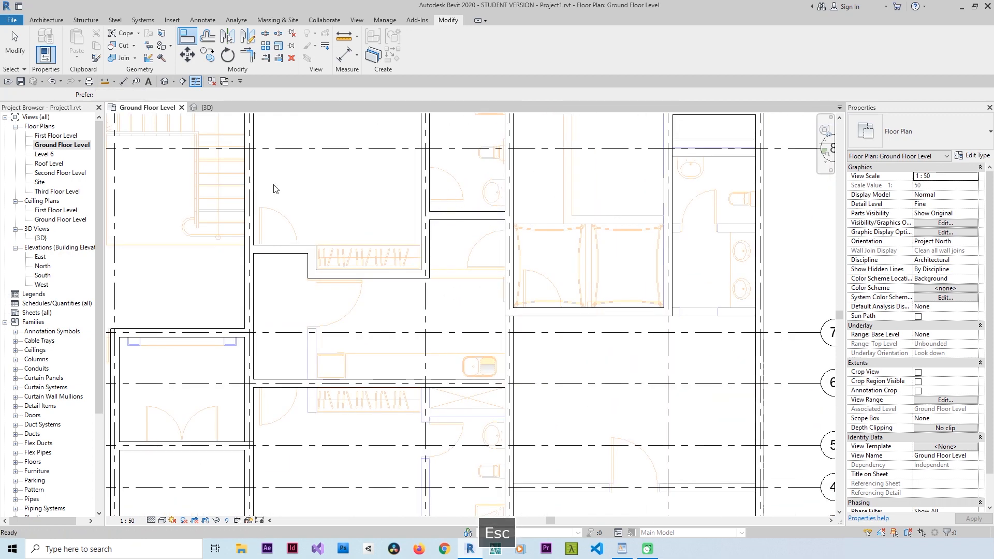
pyautogui.press('Escape')
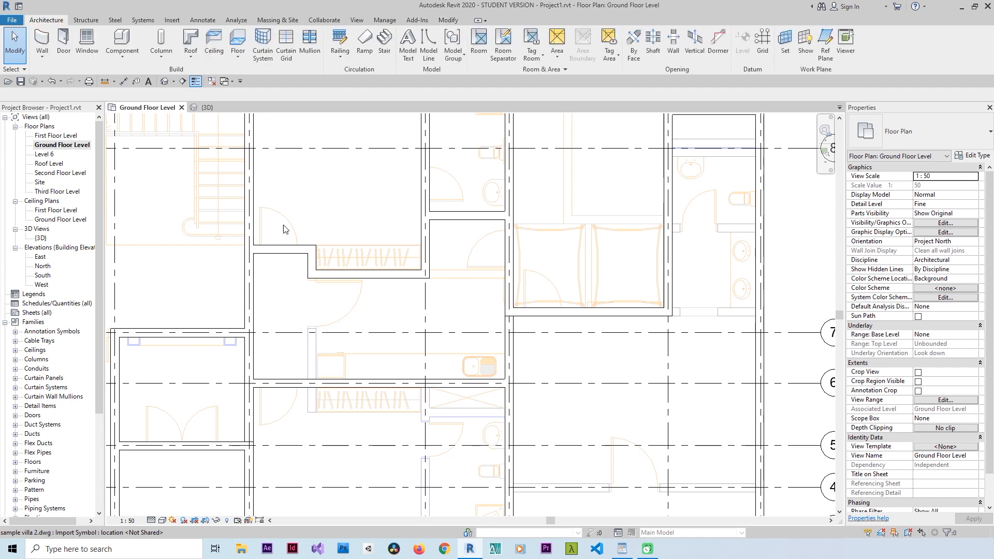
# Extend the 0.6 m wall beside the wardrobe down to the grid 6 wall
pyautogui.click(307, 271)
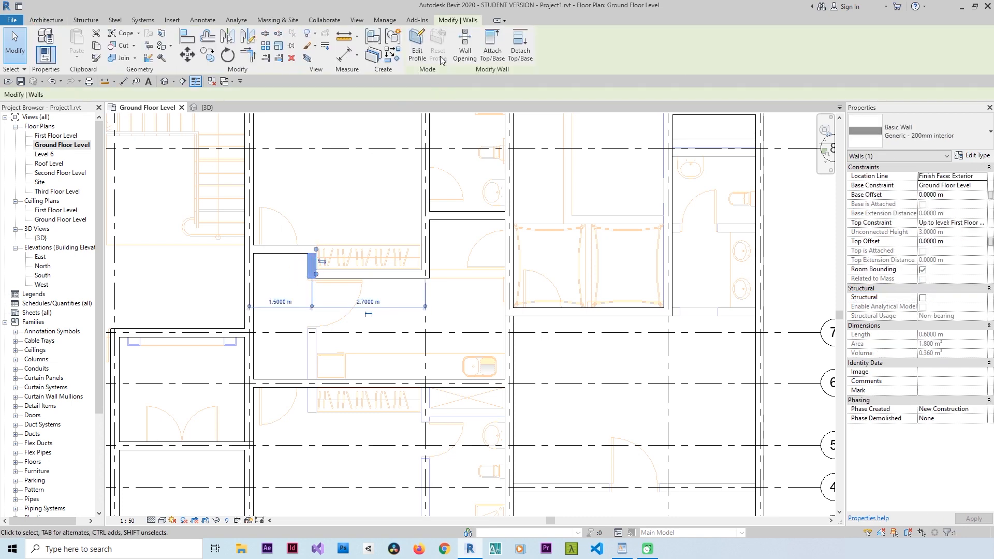
pyautogui.click(267, 59)
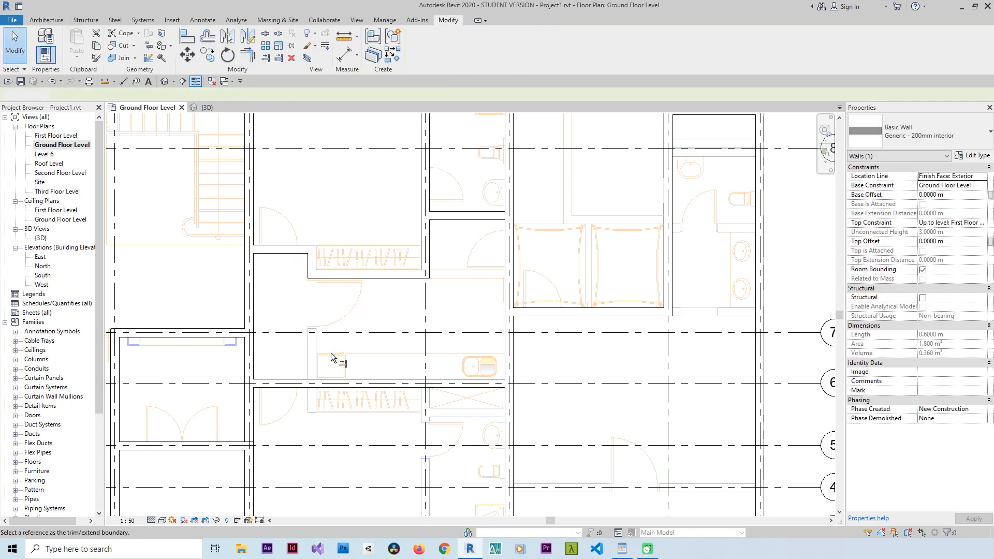
pyautogui.click(311, 262)
pyautogui.scroll(-3, 357, 345)
pyautogui.press('Escape')
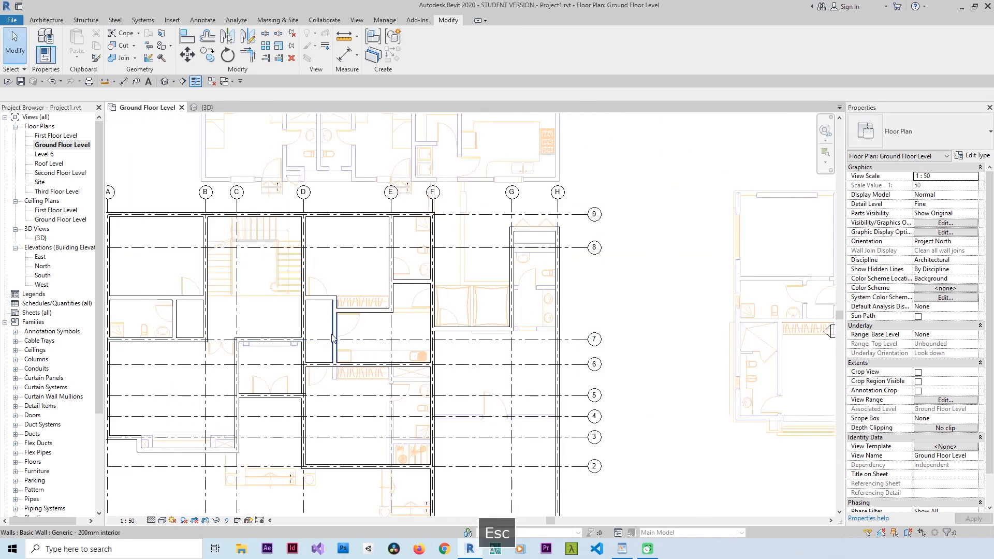
# Draw a 3.8 m vertical wall in the empty area above the plan, in line with grid A
pyautogui.scroll(-3, 352, 345)
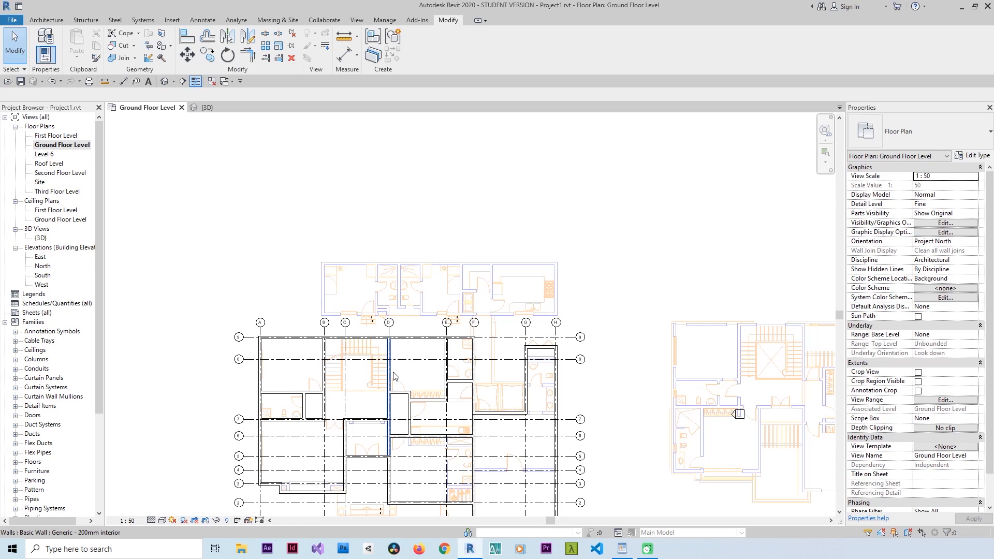
pyautogui.moveTo(348, 246); pyautogui.dragTo(366, 370, button='middle')
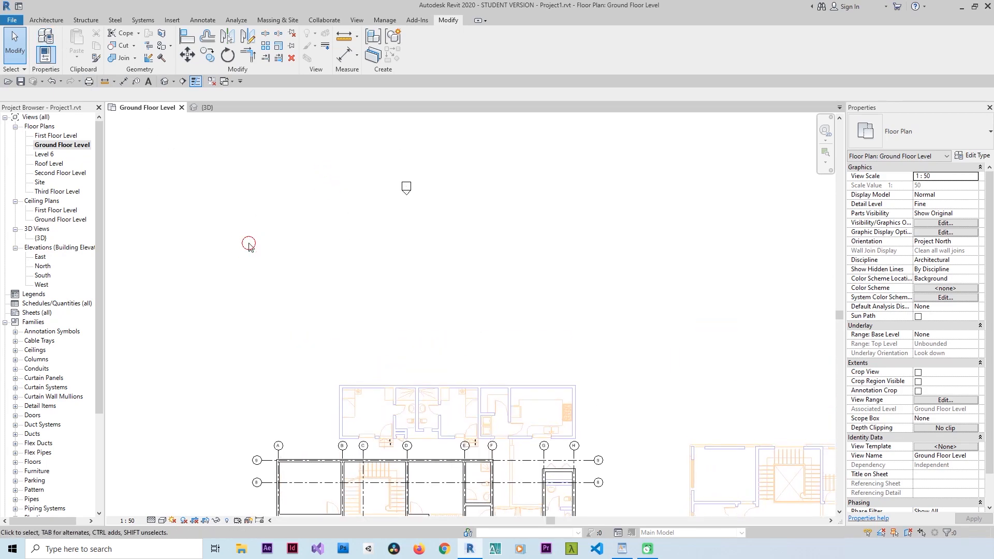
pyautogui.click(45, 20)
pyautogui.click(44, 37)
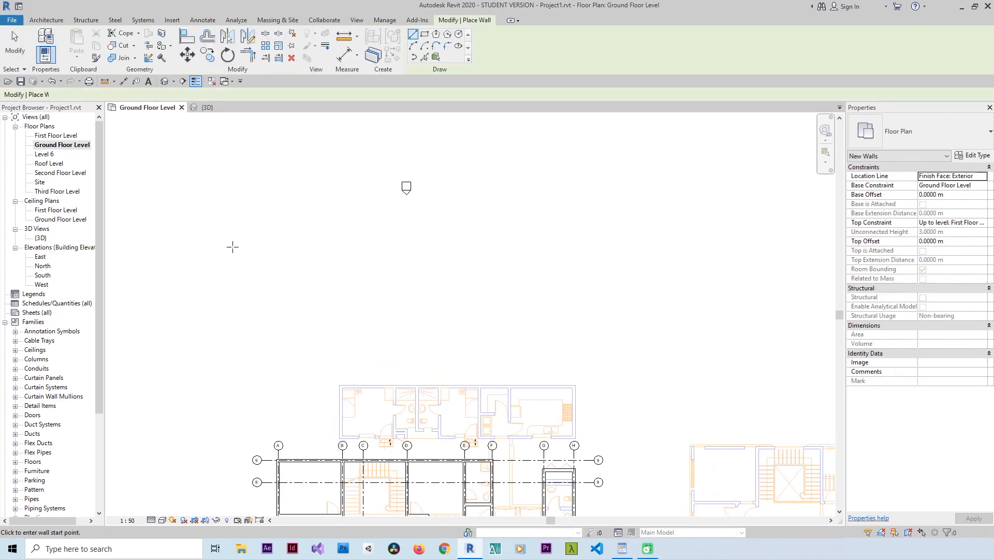
pyautogui.click(278, 320)
pyautogui.click(275, 267)
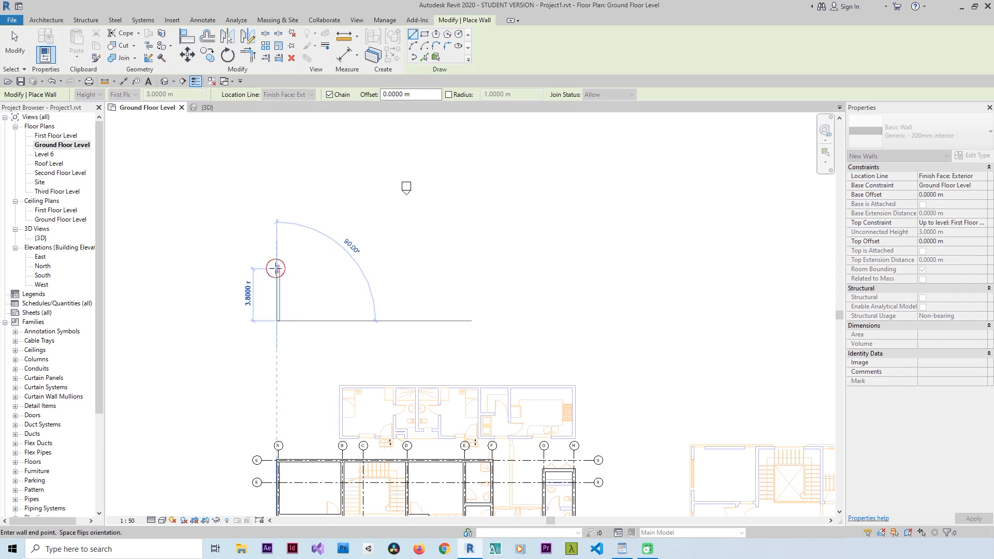
pyautogui.press('Escape')
# Draw two collinear horizontal walls in the empty area above the plan, about 2.6 m and 17.3 m long, with a gap between them
pyautogui.click(305, 242)
pyautogui.click(340, 243)
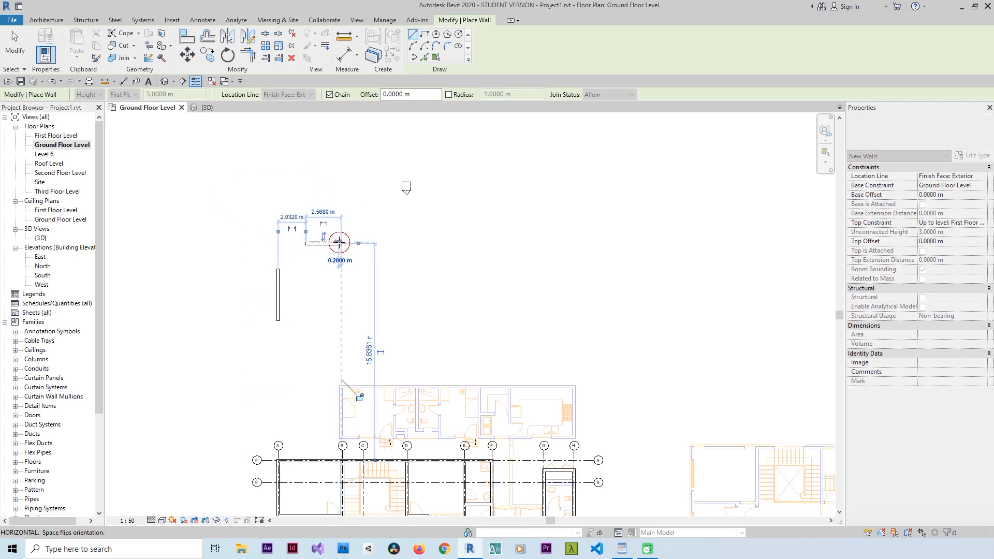
pyautogui.press('Escape')
pyautogui.click(411, 244)
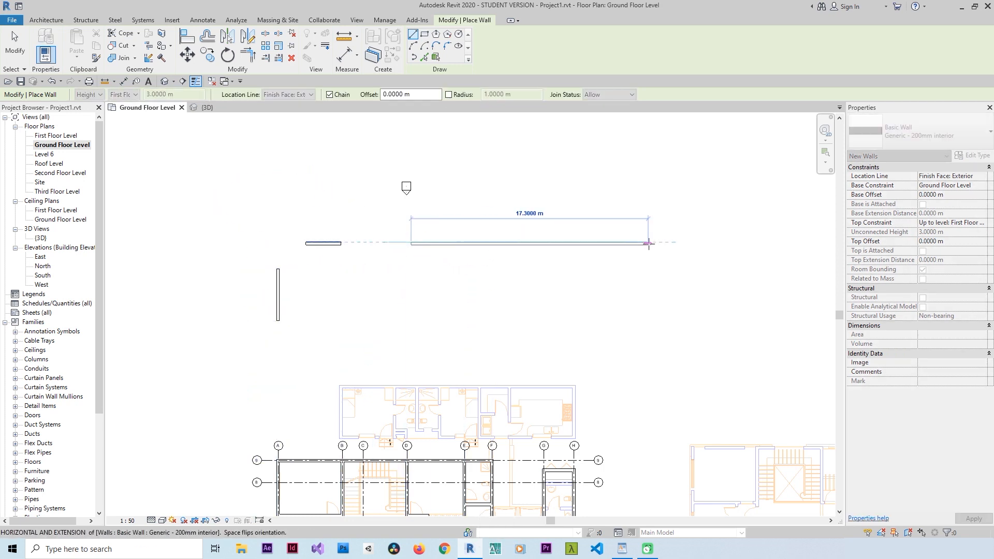
pyautogui.click(648, 243)
pyautogui.press('Escape')
# Draw two separate vertical walls below the long horizontal wall, one near its start and one past its middle
pyautogui.click(451, 325)
pyautogui.click(452, 282)
pyautogui.press('Escape')
pyautogui.click(544, 325)
pyautogui.click(546, 275)
pyautogui.press('Escape')
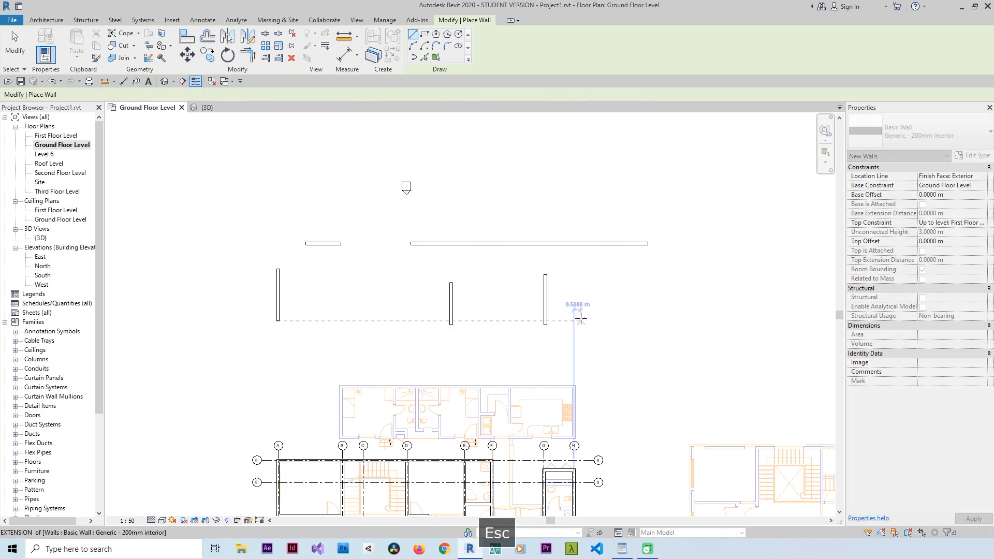
# Add two shorter vertical walls, 2.4 m and about 2.1 m long, staggered beneath the long wall's far half
pyautogui.click(577, 325)
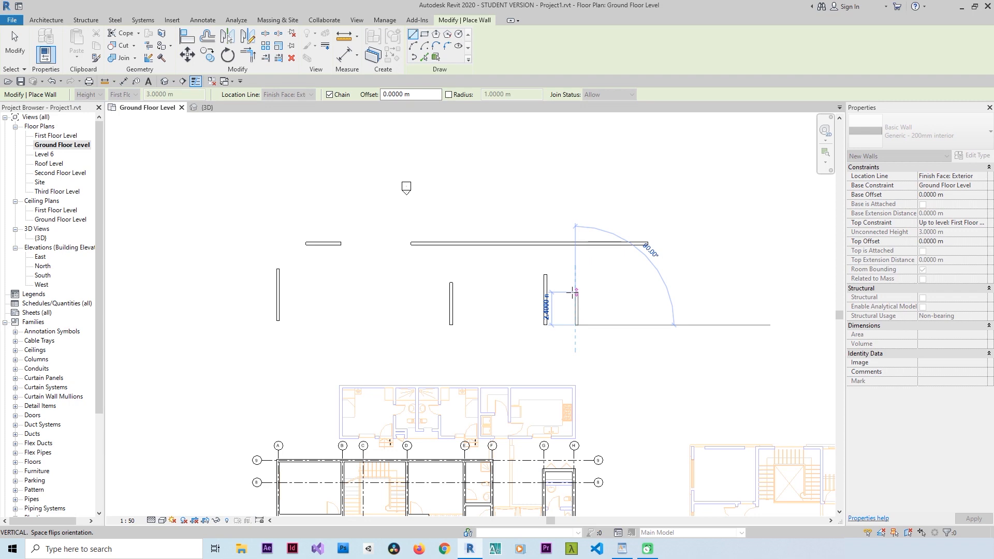
pyautogui.click(577, 292)
pyautogui.press('Escape')
pyautogui.click(597, 298)
pyautogui.click(596, 268)
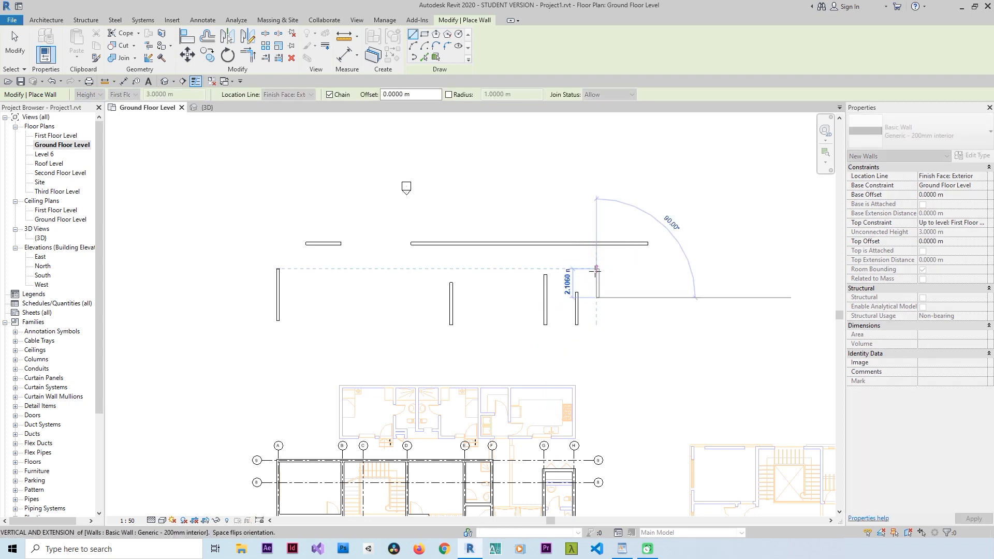
# Join the short horizontal wall and the vertical wall in line with grid A into a corner using Trim/Extend to Corner
pyautogui.press('Escape')
pyautogui.press('Escape')
pyautogui.scroll(3, 326, 263)
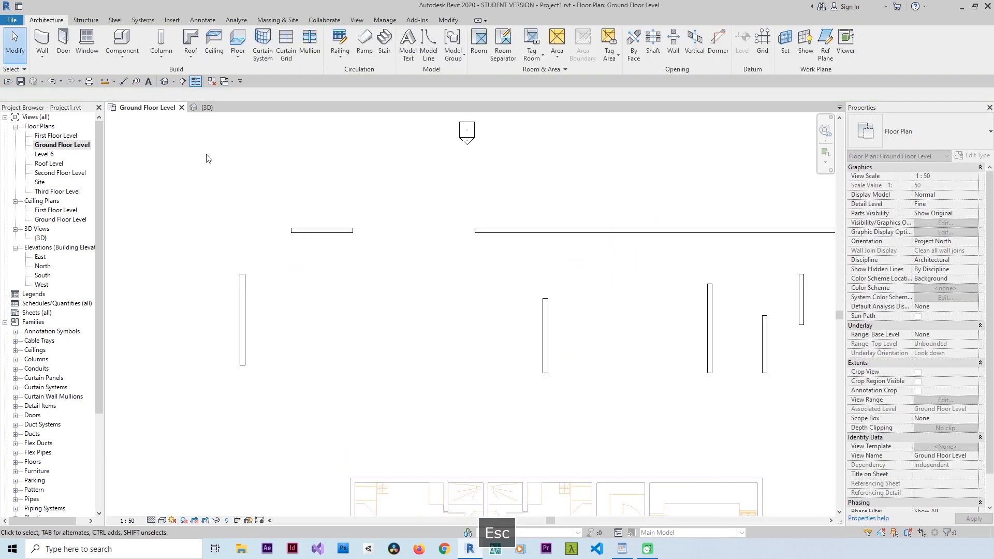
pyautogui.click(303, 231)
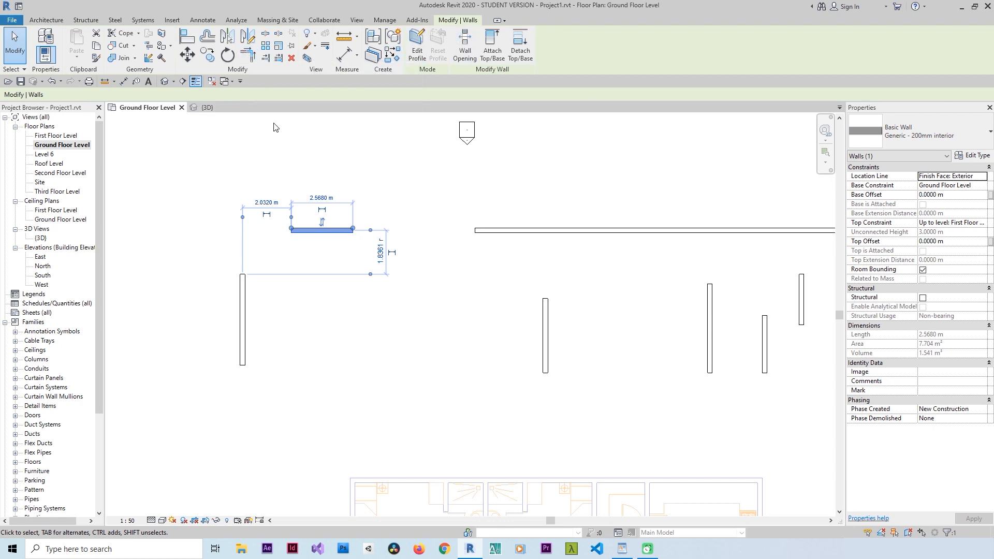
pyautogui.press('Escape')
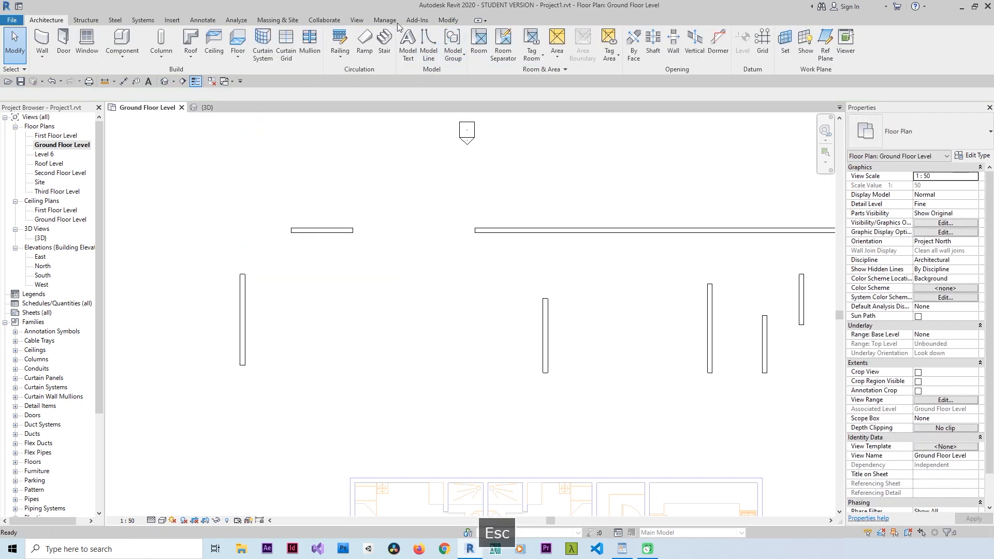
pyautogui.click(448, 20)
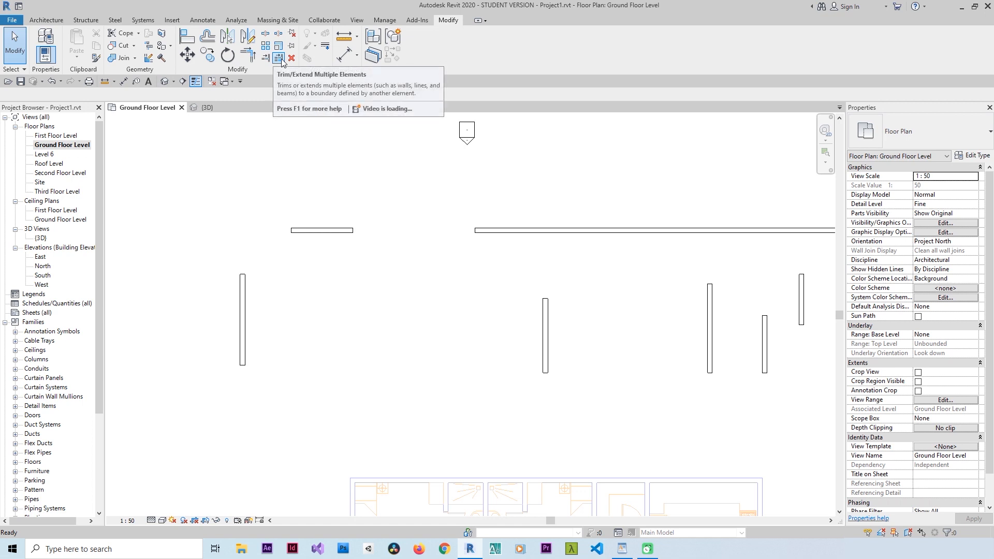
pyautogui.click(251, 61)
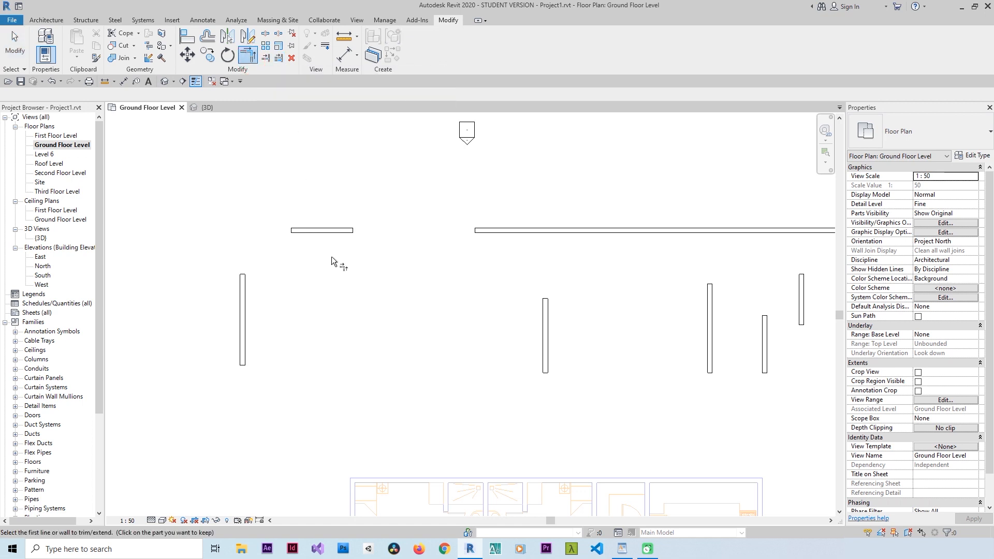
pyautogui.click(311, 239)
pyautogui.click(242, 298)
pyautogui.scroll(-1, 268, 278)
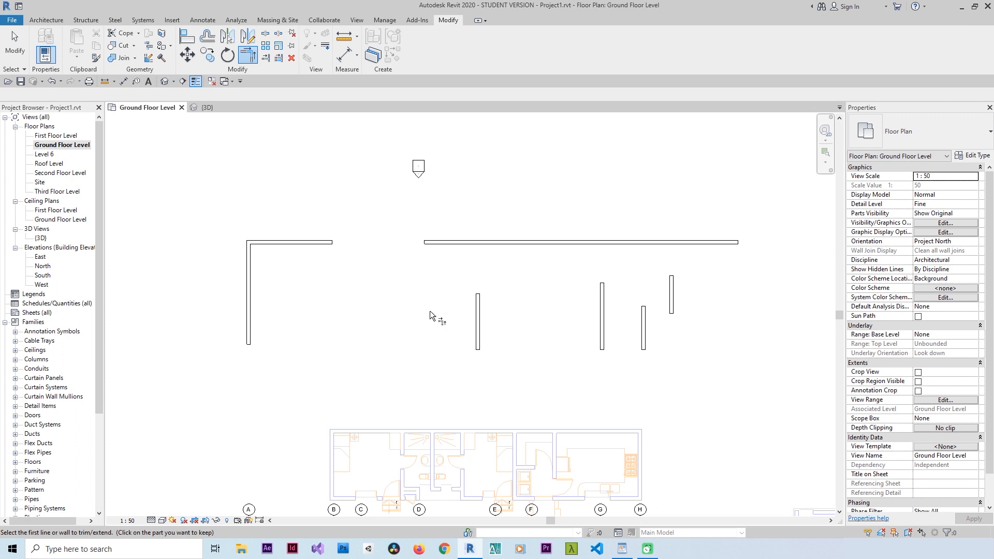
# Try to trim the long horizontal wall and the first vertical wall beneath it into a corner, and undo it
pyautogui.click(506, 243)
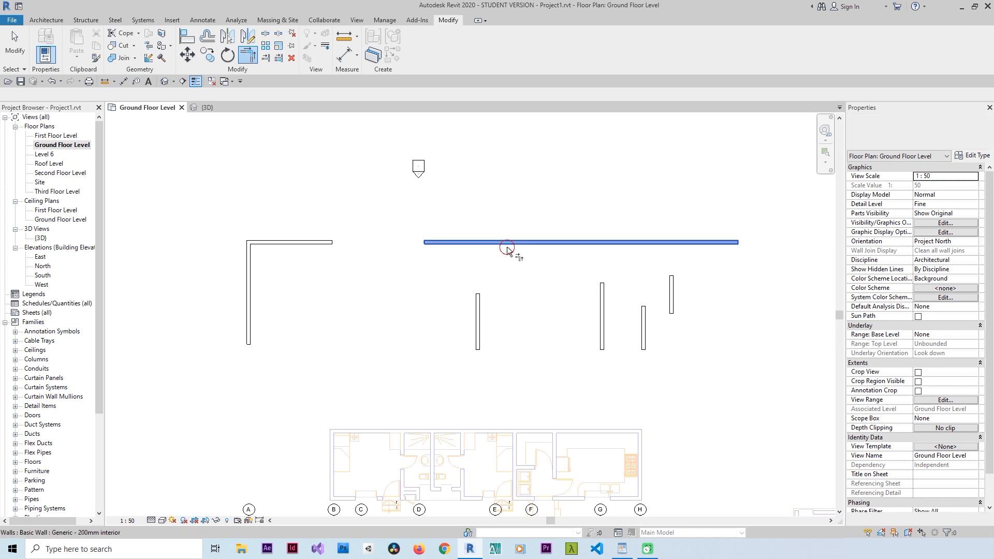
pyautogui.click(475, 300)
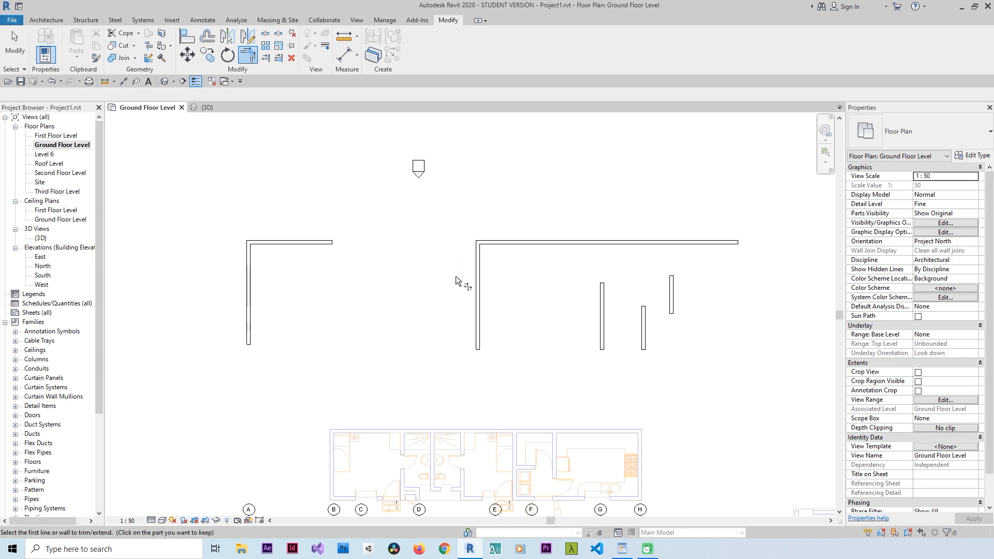
pyautogui.hotkey('ctrl', 'z')
pyautogui.press('F1')
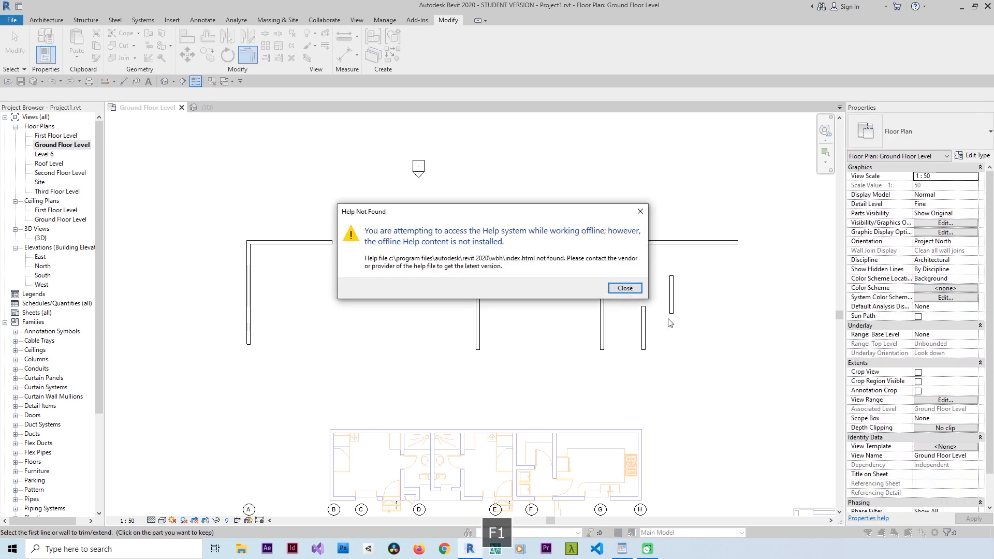
pyautogui.click(623, 288)
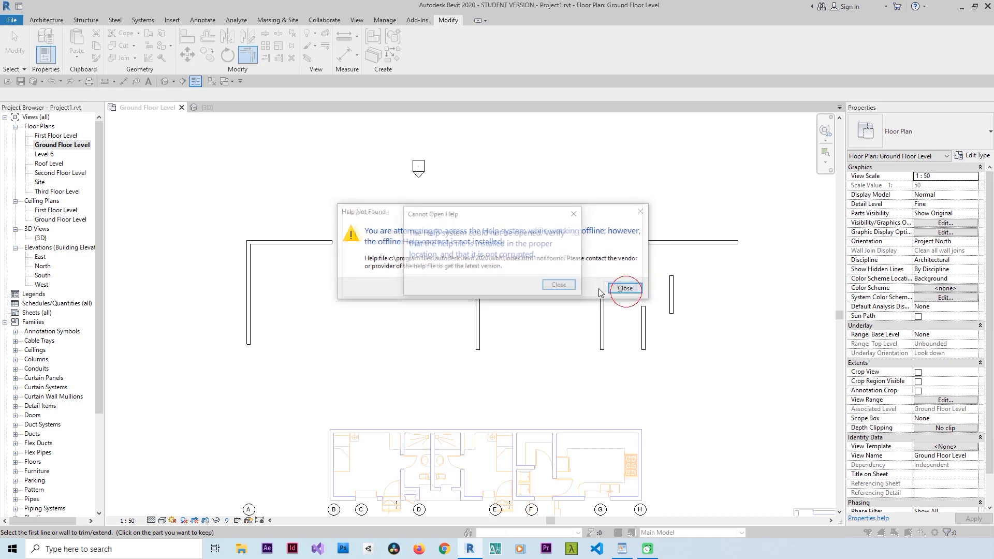
pyautogui.click(559, 286)
pyautogui.click(632, 290)
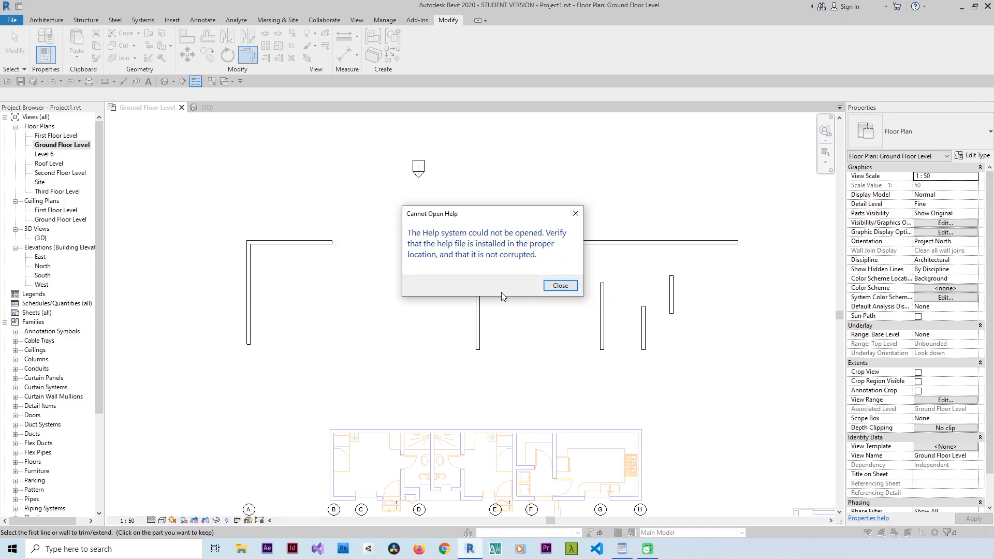
pyautogui.press('Escape')
pyautogui.press('Escape')
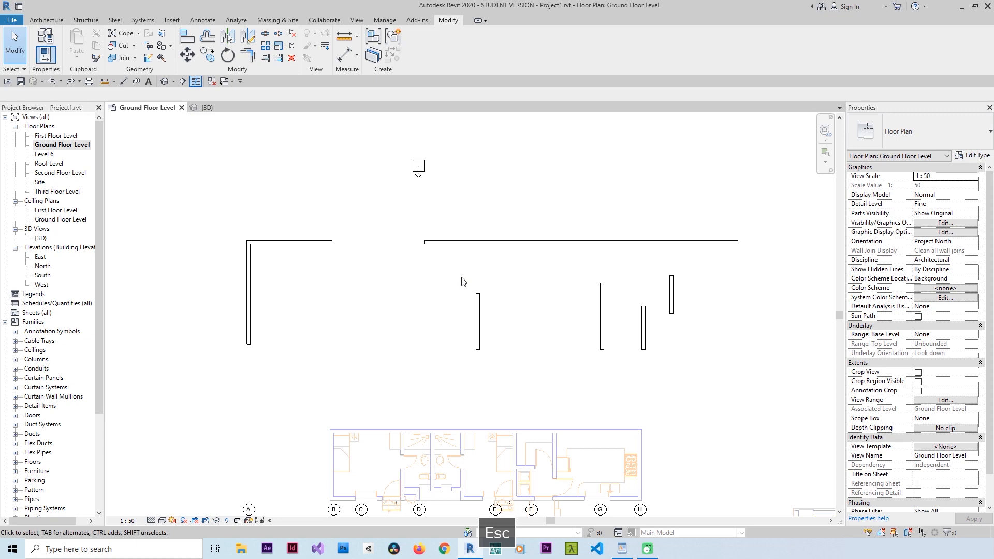
# Extend the first vertical wall up to the long horizontal wall using Trim/Extend Single Element
pyautogui.click(477, 319)
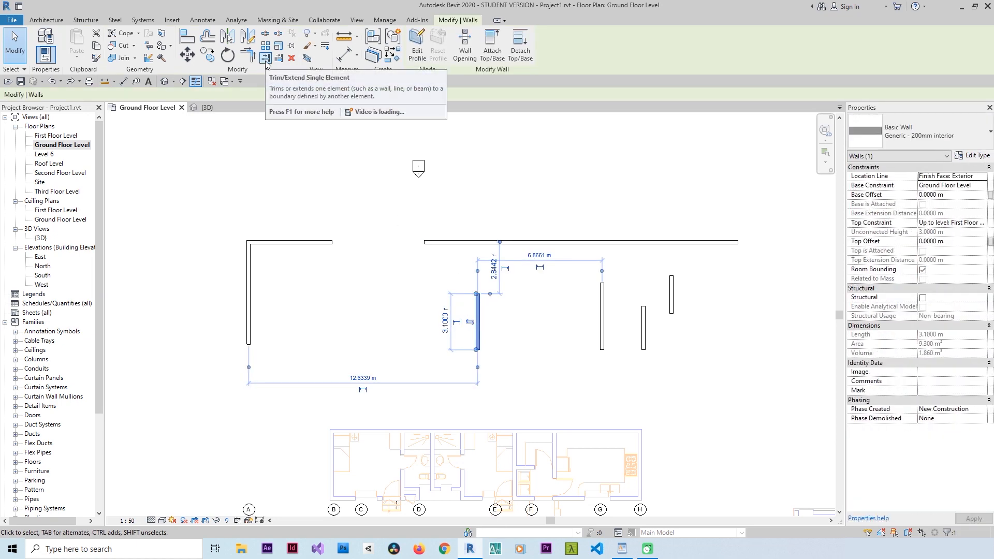
pyautogui.click(265, 59)
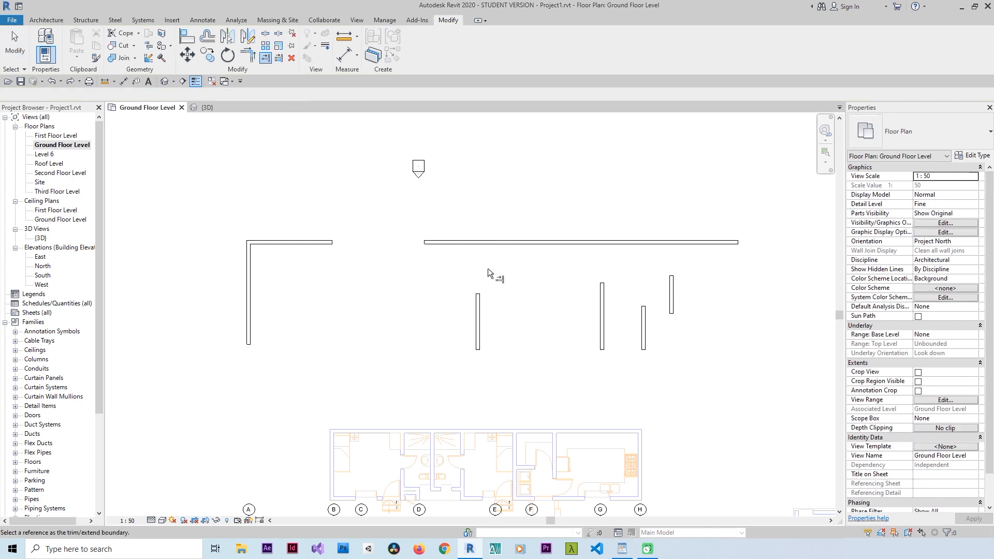
pyautogui.click(485, 244)
pyautogui.click(478, 301)
pyautogui.press('Escape')
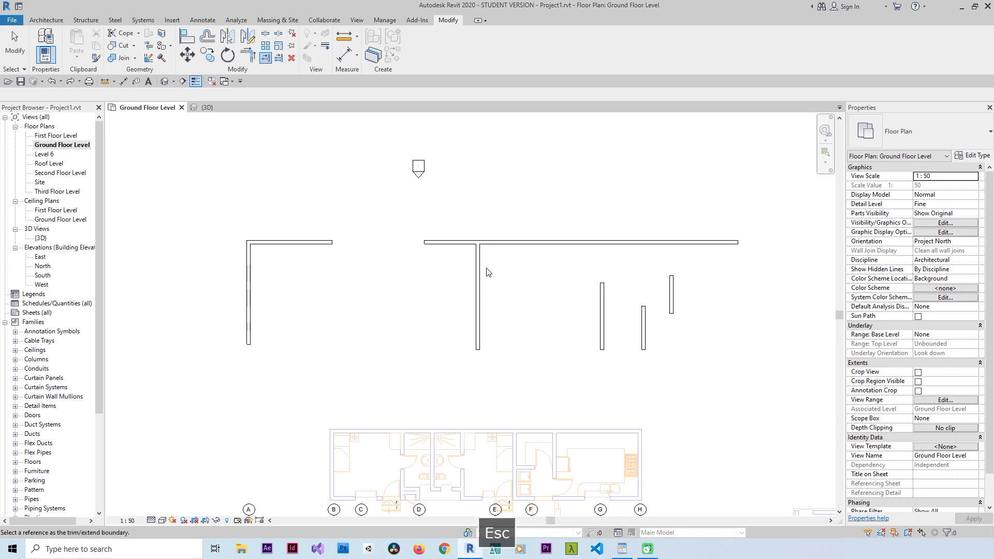
# Extend the three remaining vertical walls up to the long horizontal wall using Trim/Extend Multiple Elements
pyautogui.click(278, 58)
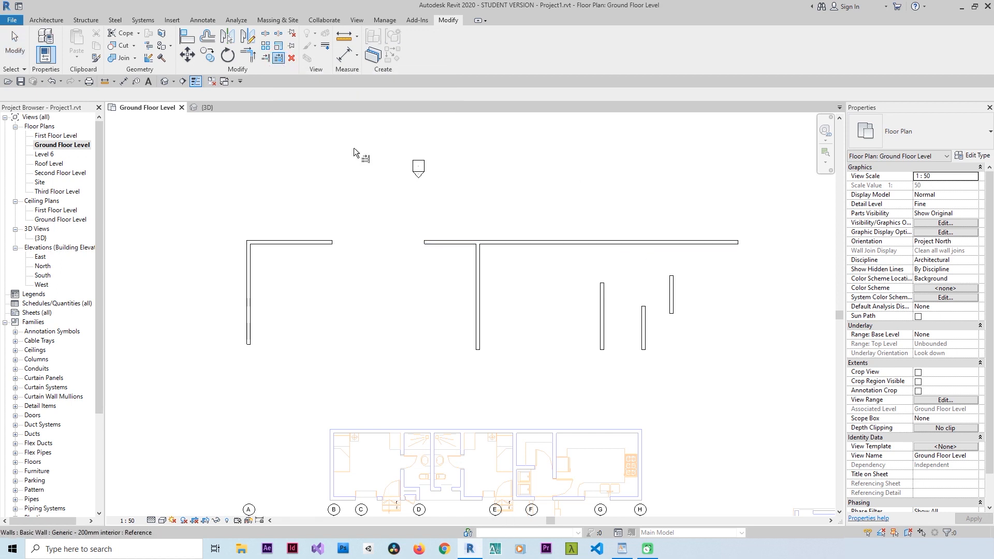
pyautogui.click(279, 60)
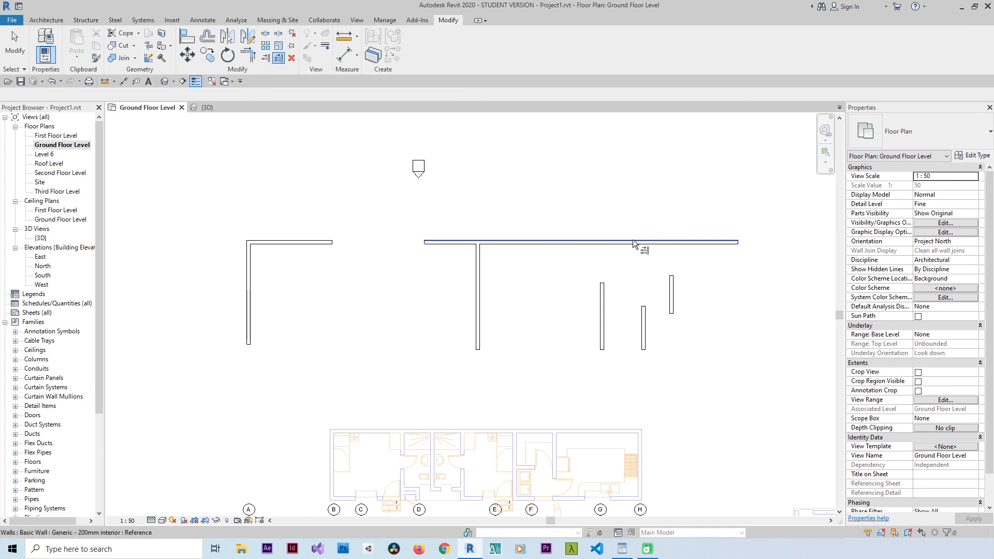
pyautogui.click(611, 243)
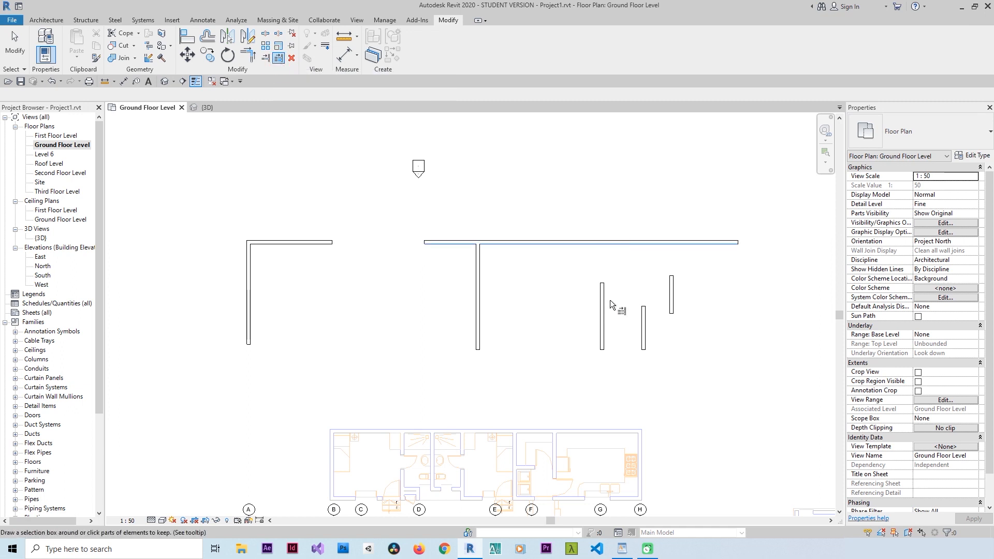
pyautogui.click(603, 316)
pyautogui.click(645, 317)
pyautogui.click(671, 286)
pyautogui.press('Escape')
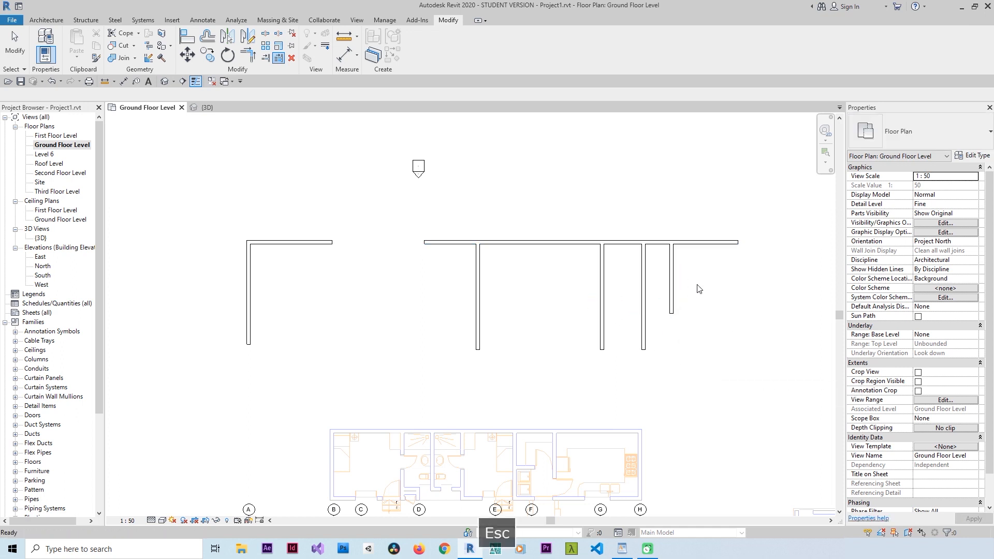
# Delete all the sample walls drawn above the plan
pyautogui.moveTo(730, 232); pyautogui.dragTo(221, 321)
pyautogui.press('Delete')
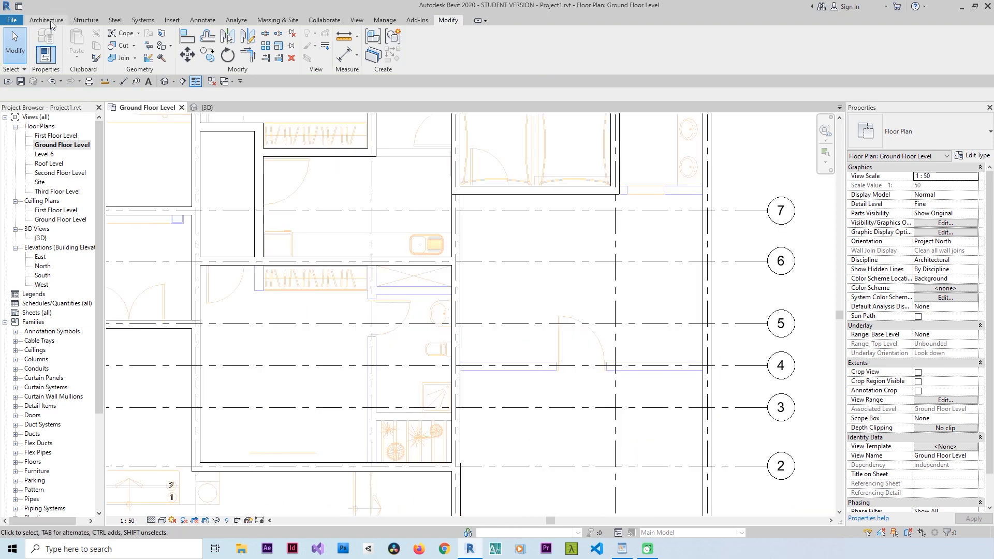
# Draw a vertical 200 mm interior wall along grid E from the wall at grid 2 up to the wall at grid 6
pyautogui.click(46, 19)
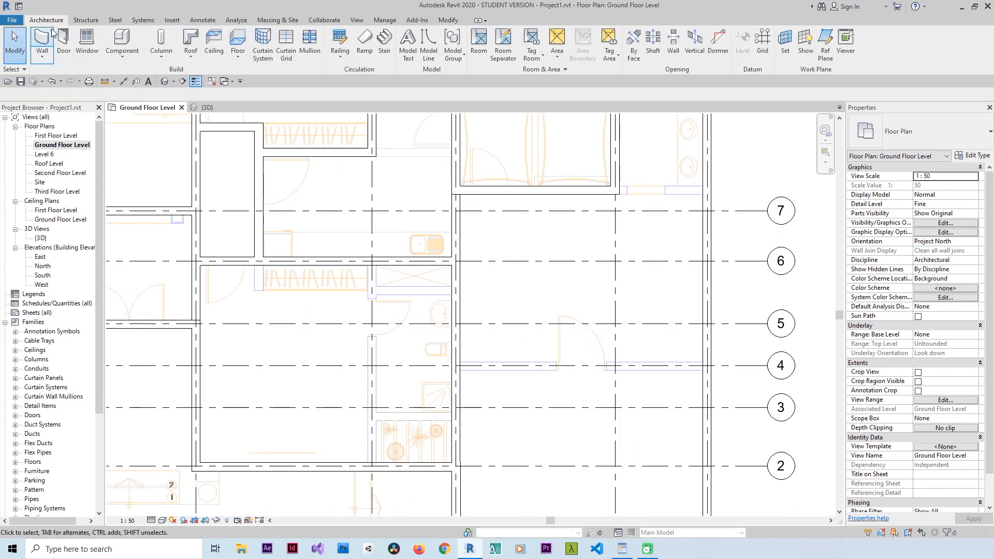
pyautogui.click(46, 41)
pyautogui.click(368, 337)
pyautogui.scroll(3, 366, 459)
pyautogui.click(367, 459)
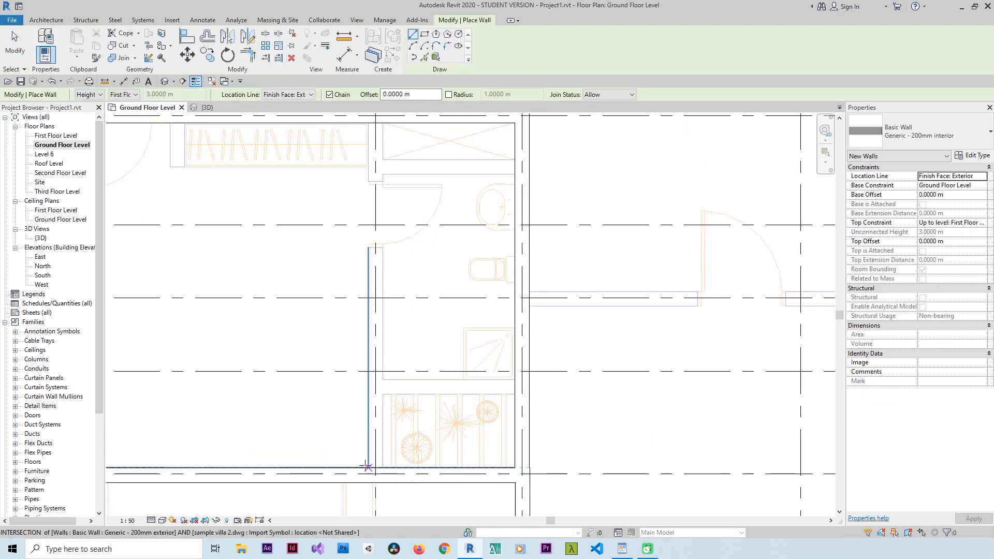
pyautogui.scroll(-3, 366, 350)
pyautogui.scroll(3, 366, 351)
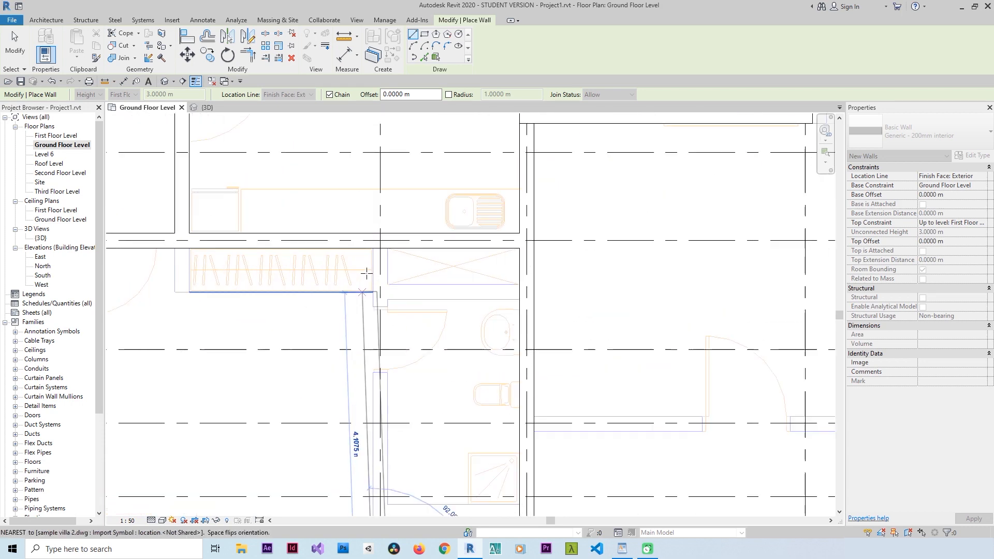
pyautogui.click(380, 241)
pyautogui.press('Escape')
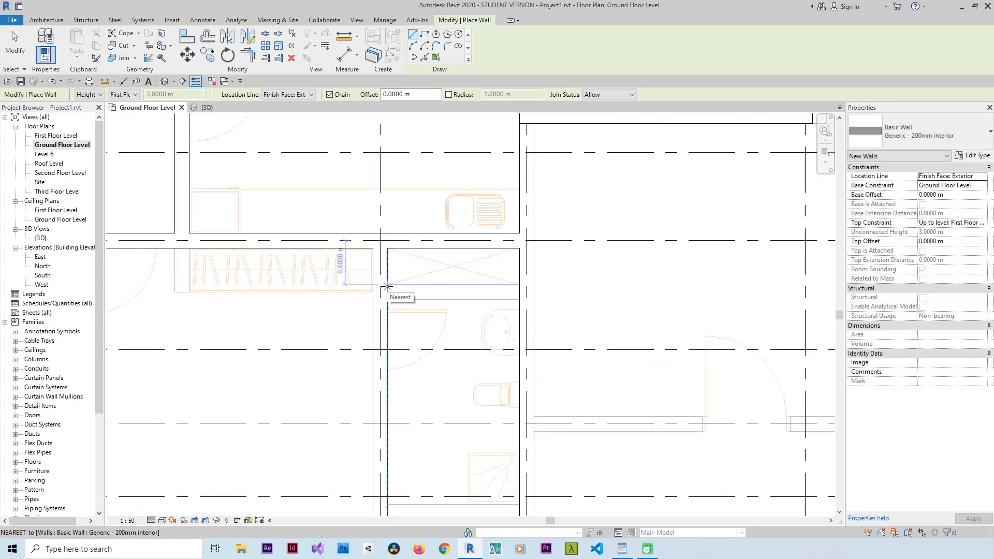
# Draw a 1.8 m horizontal wall between the grid E and F walls, separating the crossed-out shaft from the bathroom
pyautogui.click(387, 285)
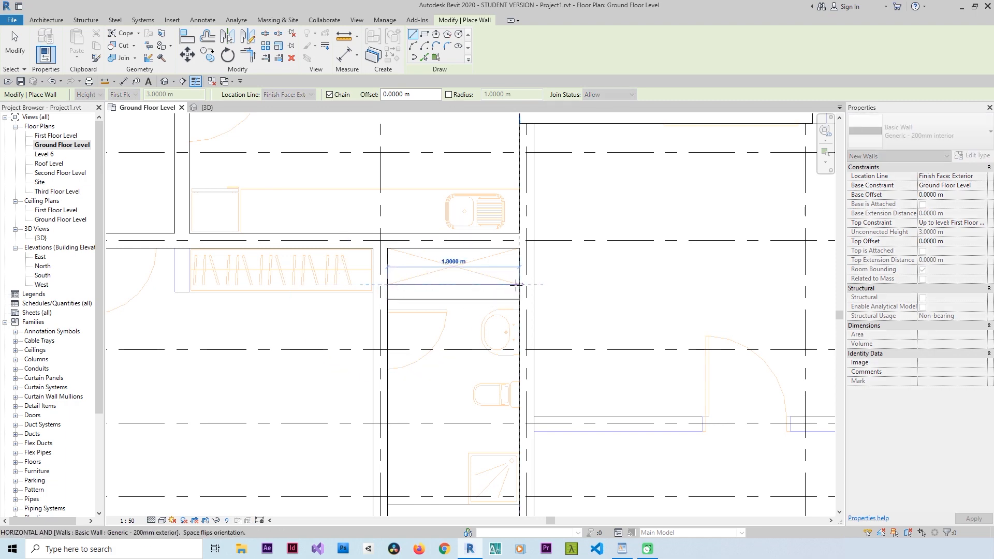
pyautogui.click(519, 284)
pyautogui.press('Escape')
pyautogui.press('Escape')
# Draw a horizontal wall between the grid E and F walls, separating the shower from the planted area below it
pyautogui.scroll(-2, 481, 294)
pyautogui.scroll(2, 422, 403)
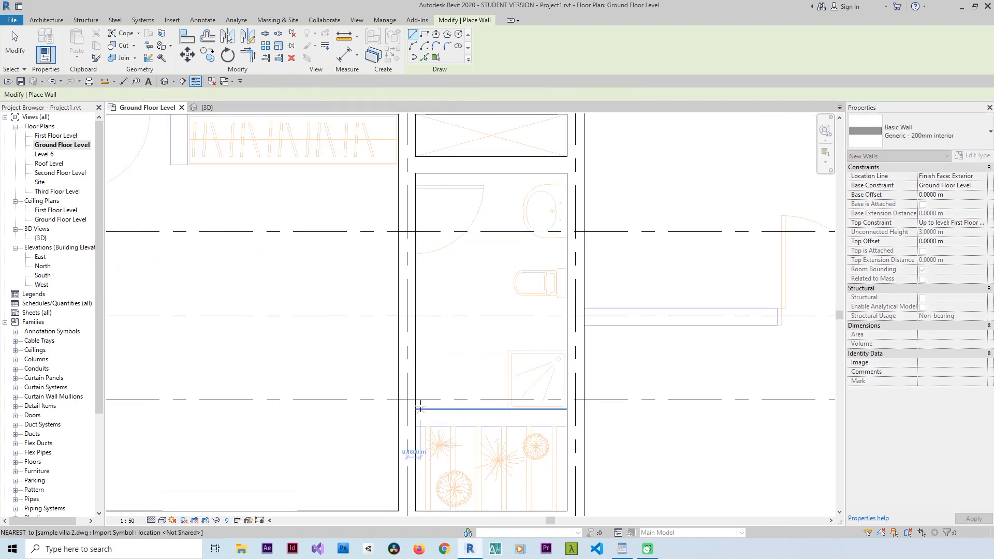
pyautogui.click(415, 409)
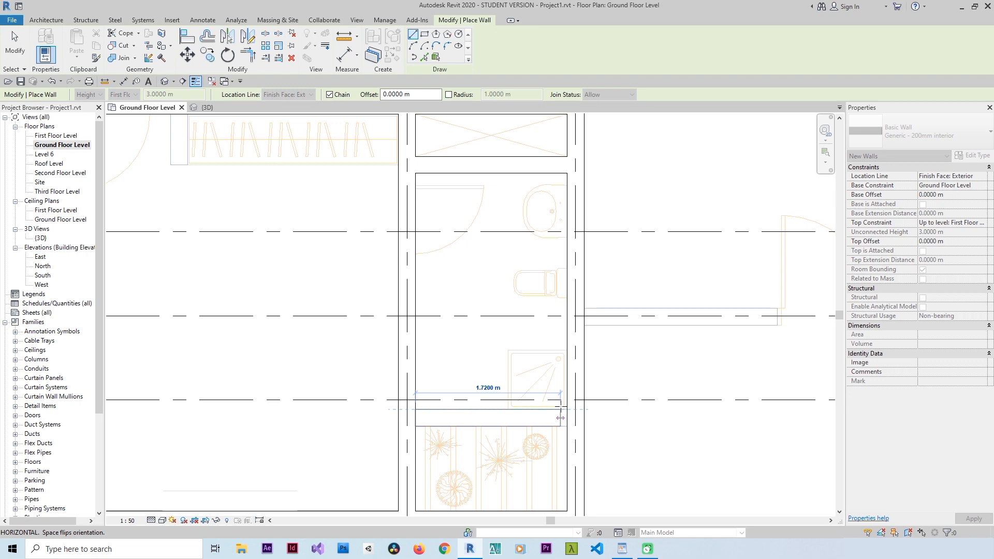
pyautogui.click(566, 409)
pyautogui.scroll(-3, 378, 417)
pyautogui.press('Escape')
pyautogui.scroll(3, 376, 396)
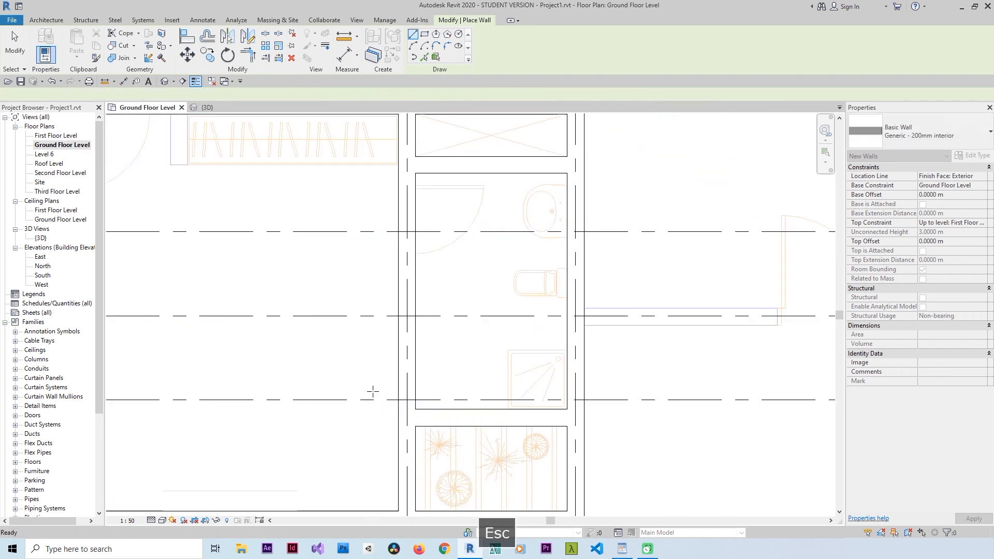
# Draw a horizontal wall about 5.8 m long along grid 4, between the walls at grids F and H
pyautogui.scroll(-1, 479, 421)
pyautogui.click(532, 332)
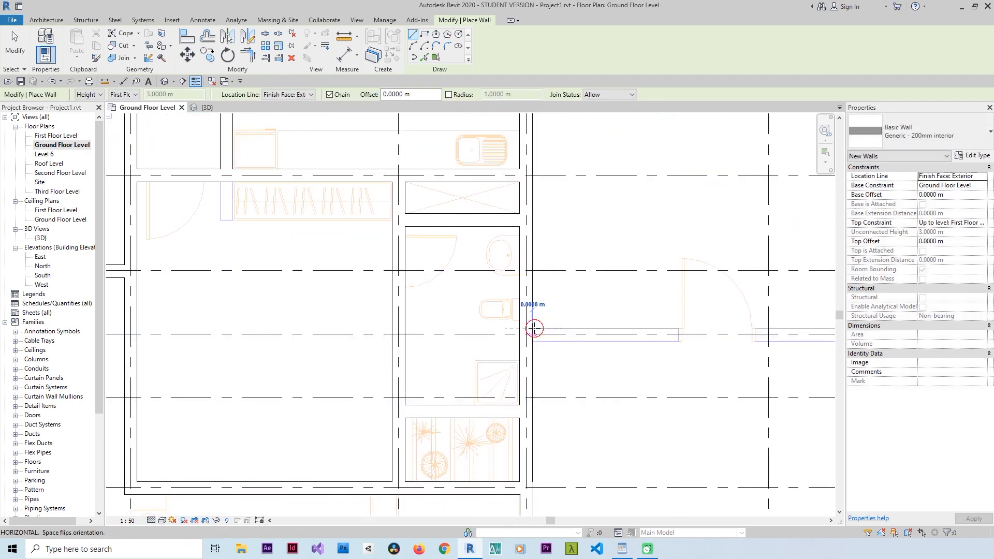
pyautogui.scroll(-3, 569, 331)
pyautogui.scroll(2, 679, 334)
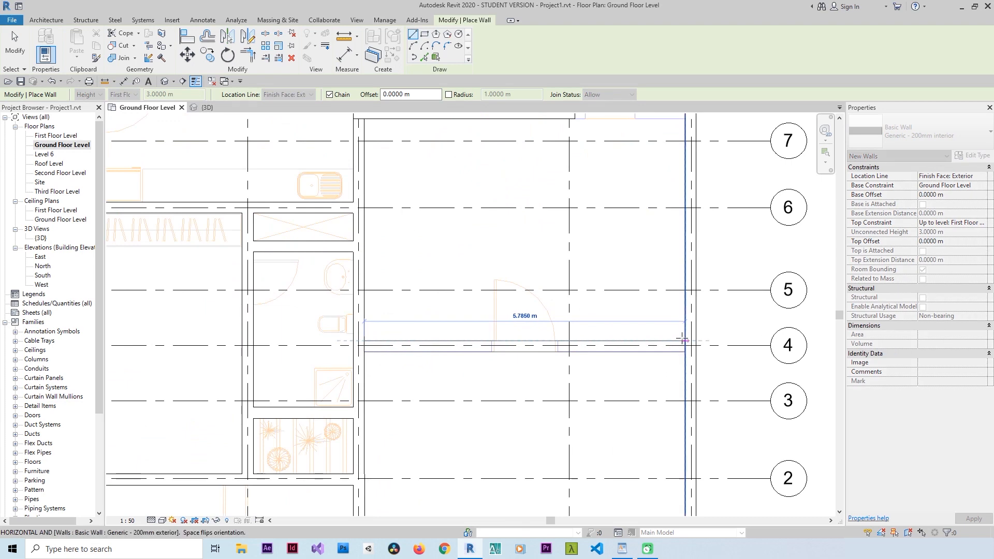
pyautogui.click(683, 339)
pyautogui.scroll(-4, 673, 337)
pyautogui.press('Escape')
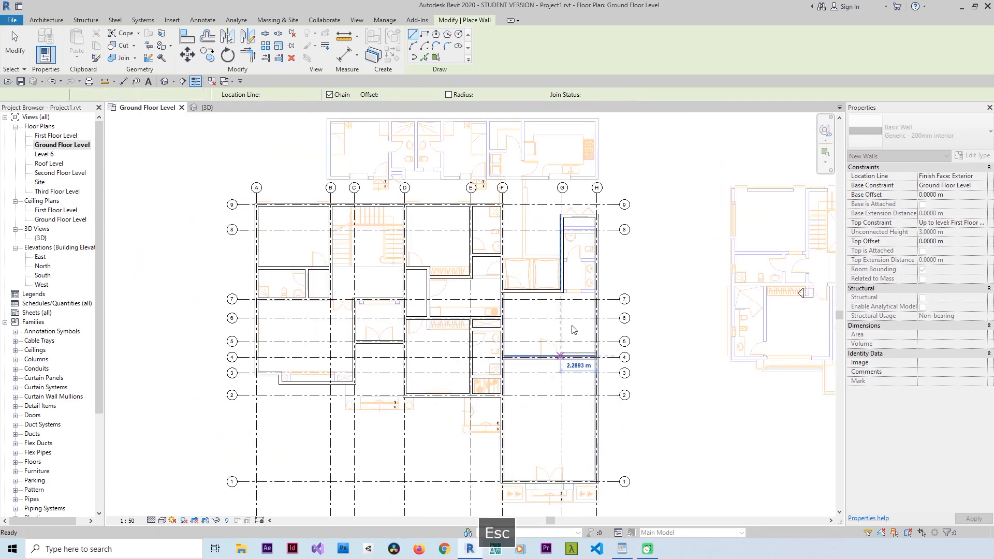
# Draw a horizontal wall about 2 m long just above grid 7, from the grid G wall's end to the grid H wall
pyautogui.scroll(4, 615, 268)
pyautogui.scroll(-5, 615, 268)
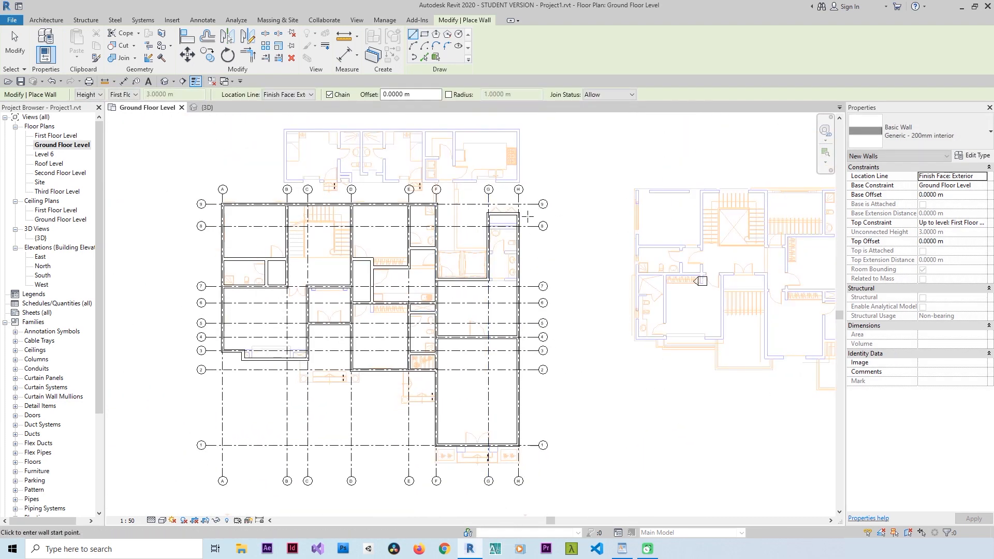
pyautogui.scroll(2, 488, 325)
pyautogui.scroll(4, 488, 325)
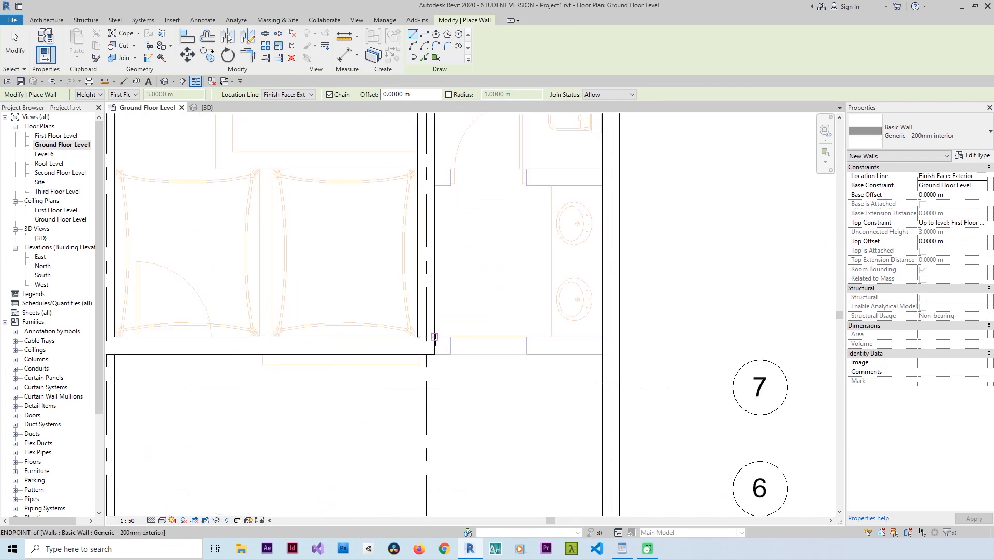
pyautogui.click(434, 338)
pyautogui.click(607, 338)
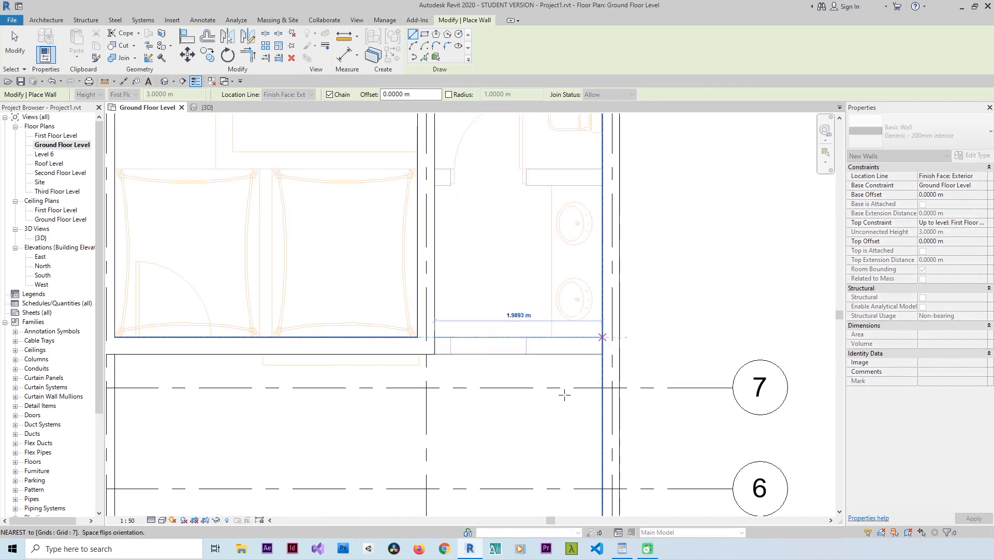
pyautogui.scroll(-2, 564, 395)
pyautogui.press('Escape')
# Draw a horizontal wall about 2 m long between the grid G and H walls, separating the two washbasins from the toilet room above
pyautogui.scroll(3, 551, 383)
pyautogui.scroll(3, 453, 176)
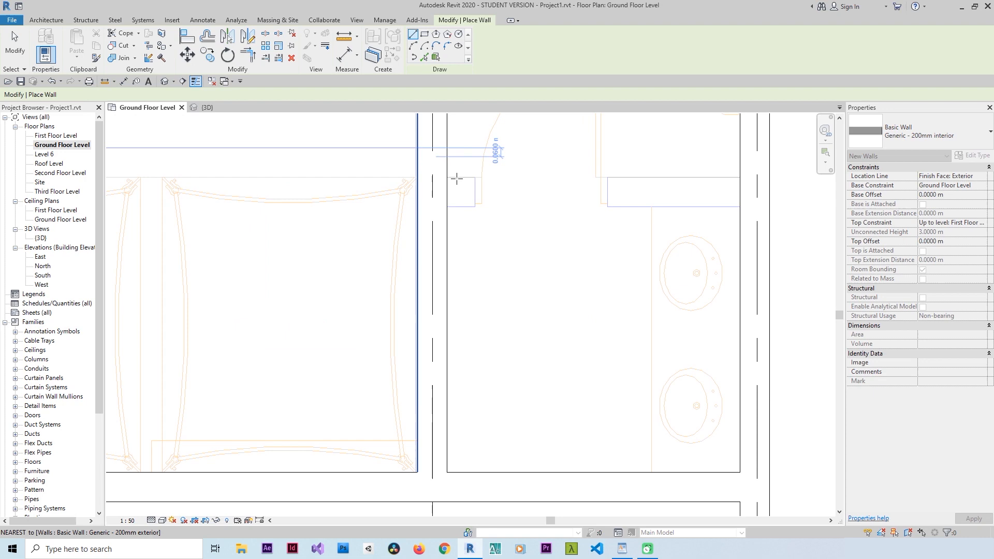
pyautogui.click(447, 177)
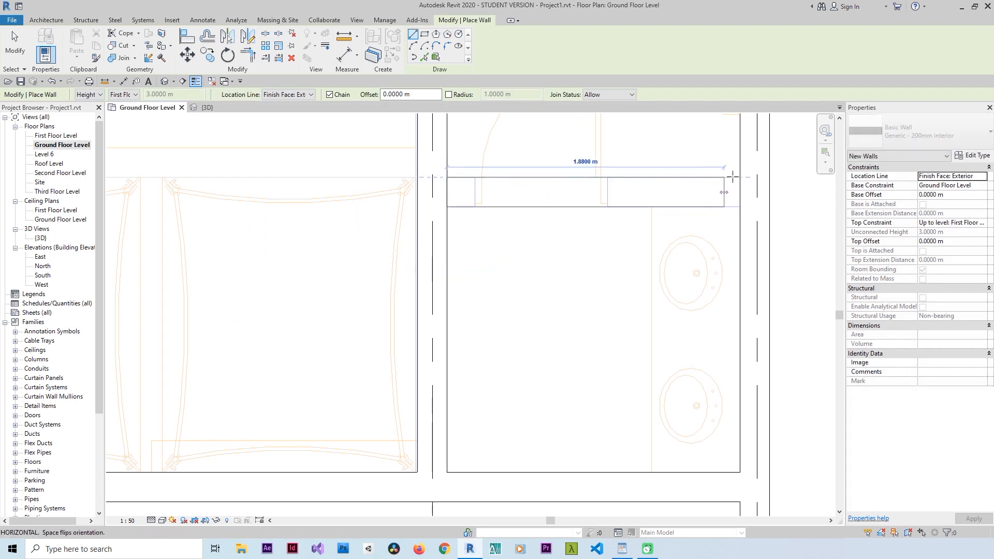
pyautogui.press('Escape')
# Draw a horizontal wall just above grid 8, between the inner faces of the grid G and H walls
pyautogui.scroll(-3, 566, 321)
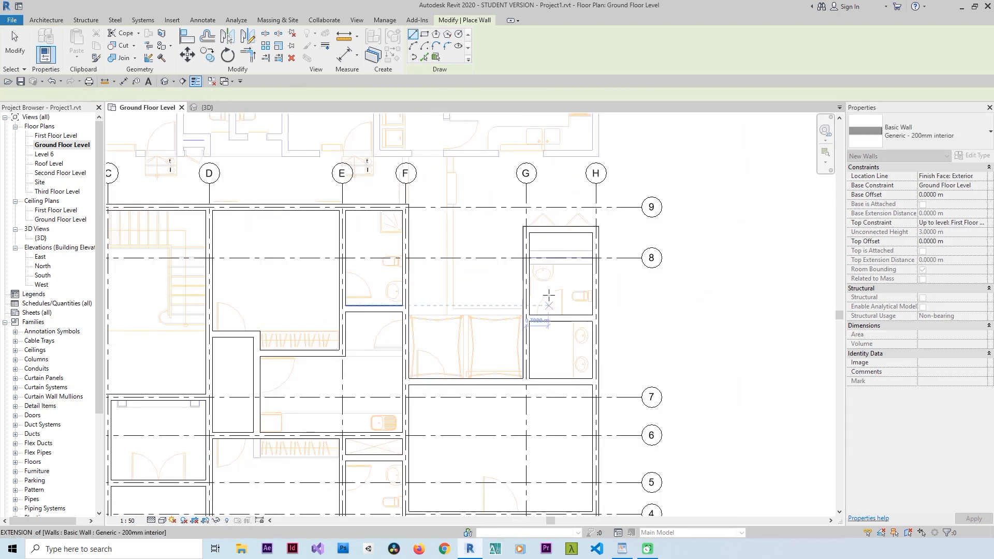
pyautogui.scroll(2, 570, 269)
pyautogui.scroll(2, 533, 242)
pyautogui.click(504, 249)
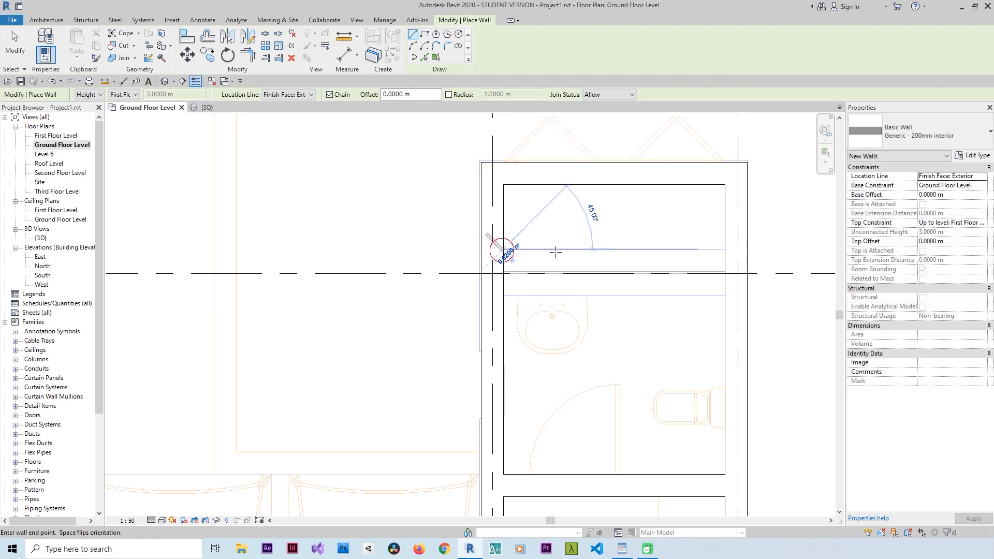
pyautogui.click(724, 250)
pyautogui.press('Escape')
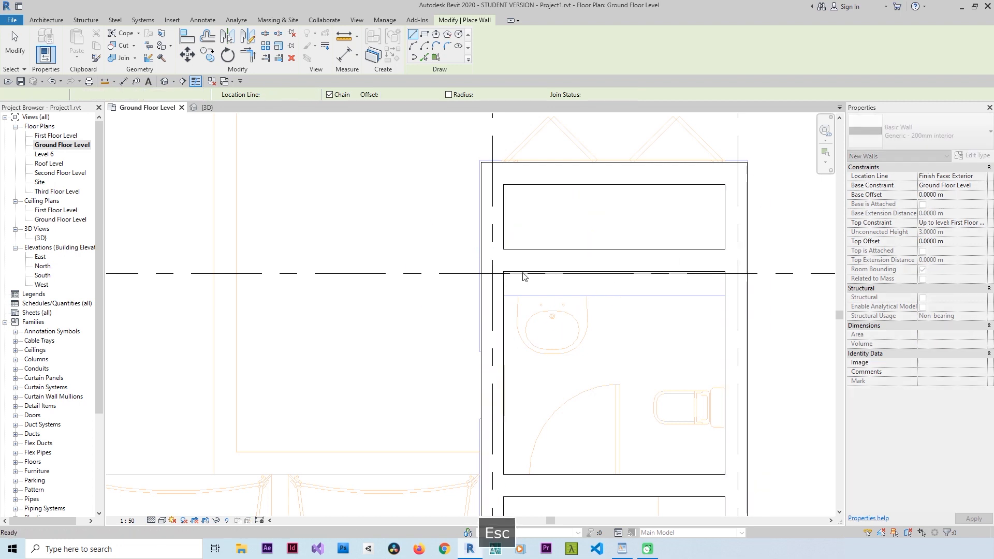
# Draw a second horizontal wall along the underside of grid 8, from the grid G wall to the grid H wall above the washbasin
pyautogui.scroll(3, 499, 286)
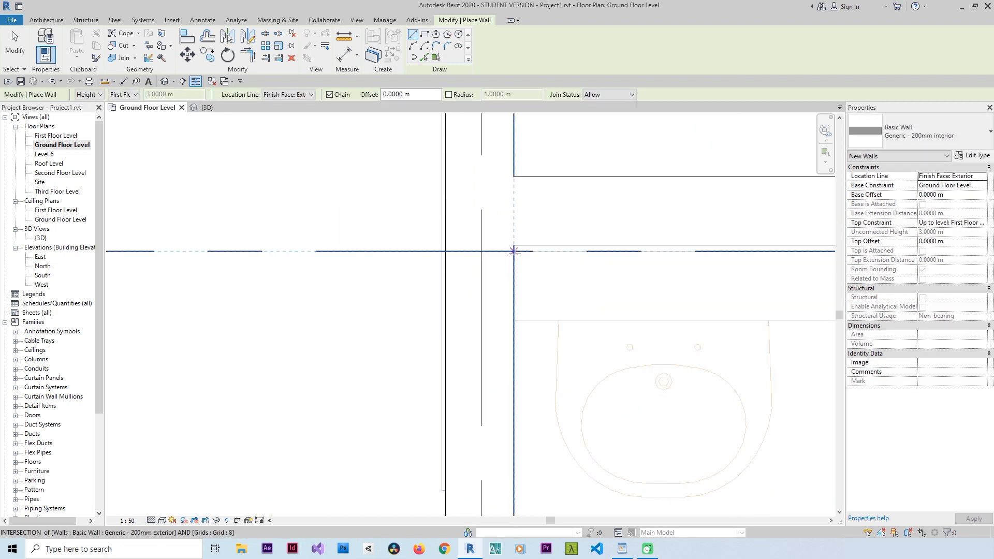
pyautogui.click(503, 272)
pyautogui.scroll(-2, 484, 277)
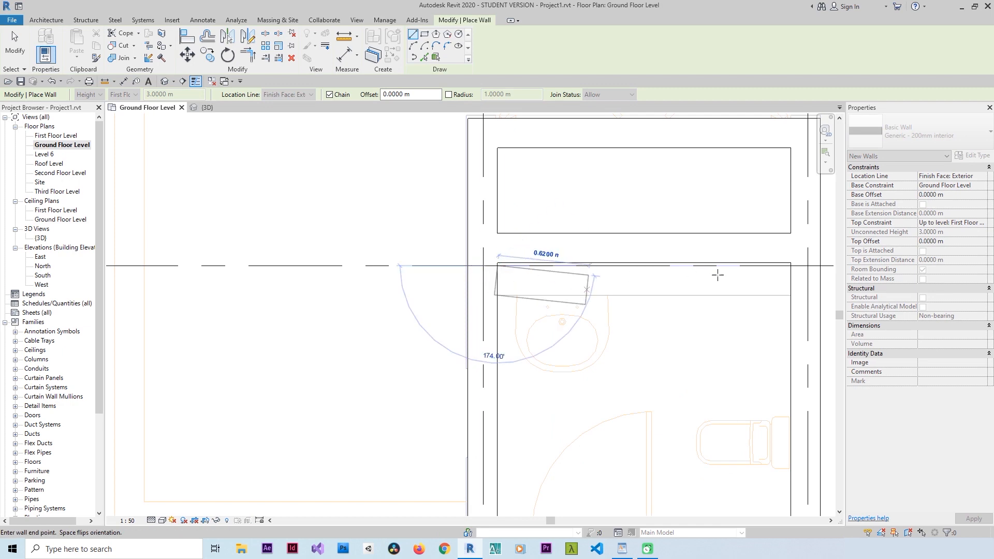
pyautogui.click(789, 280)
pyautogui.press('Escape')
pyautogui.press('Escape')
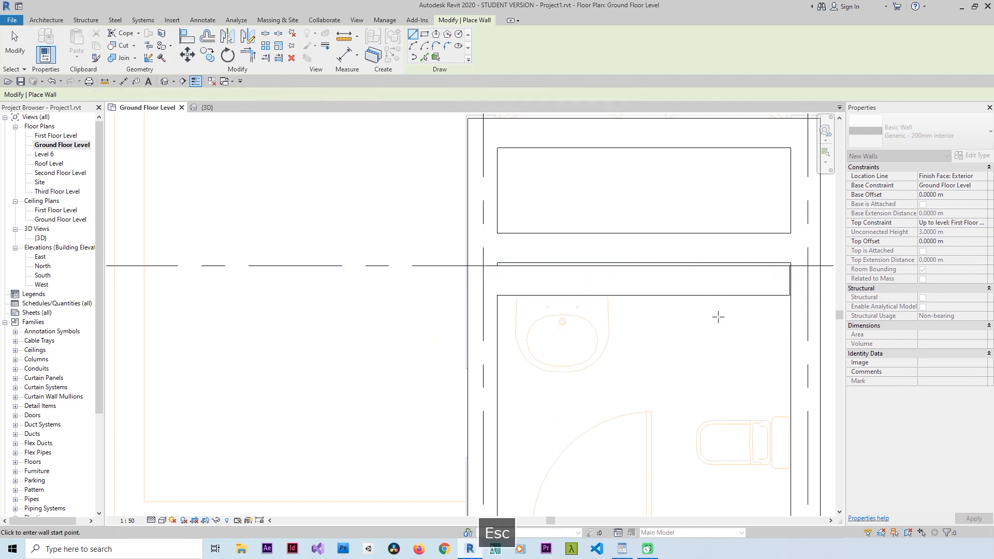
# Extend the new wall under grid 8 to meet the grid H wall, using Trim/Extend Single Element
pyautogui.click(773, 296)
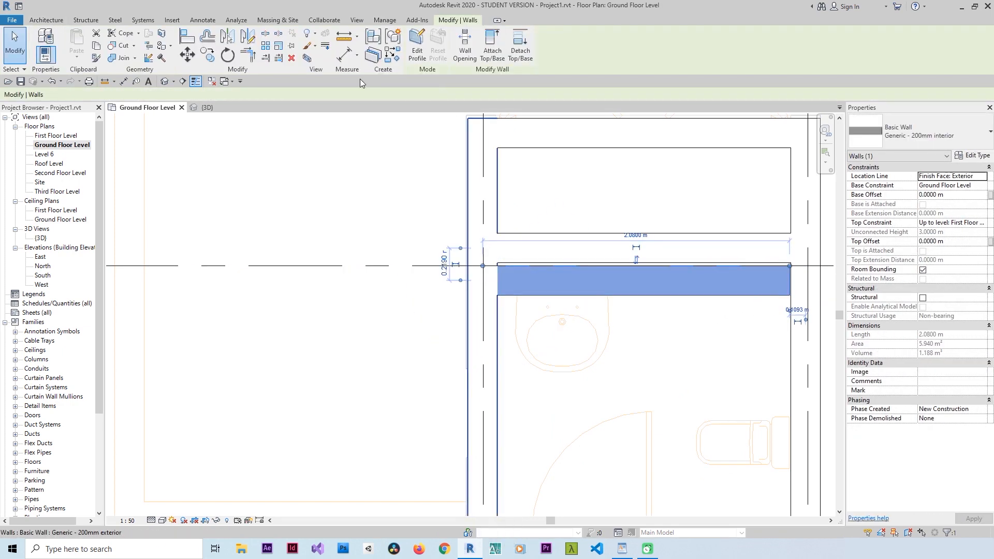
pyautogui.click(265, 58)
pyautogui.click(790, 309)
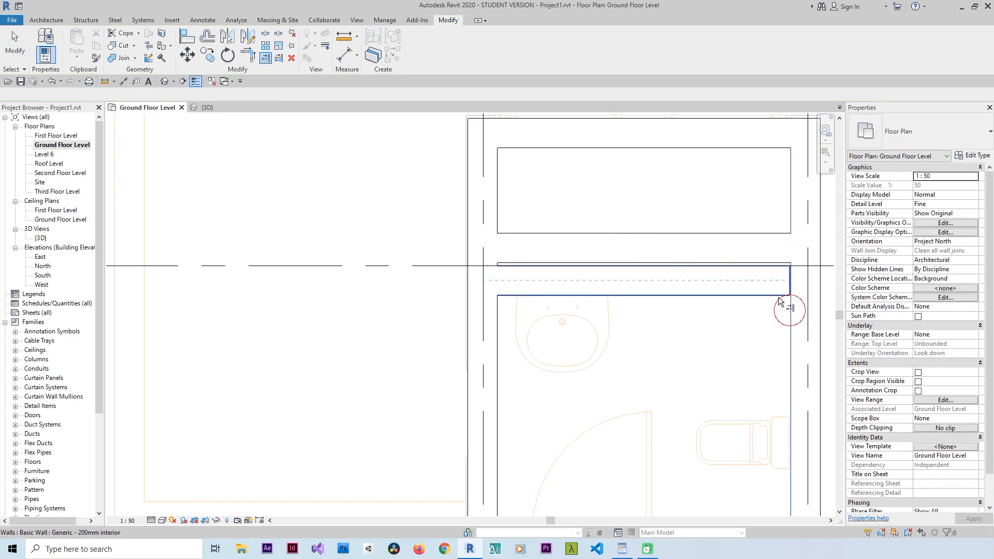
pyautogui.press('Escape')
# Check the layout of the finished ground floor walls on the plan and in the 3D view
pyautogui.scroll(-5, 563, 253)
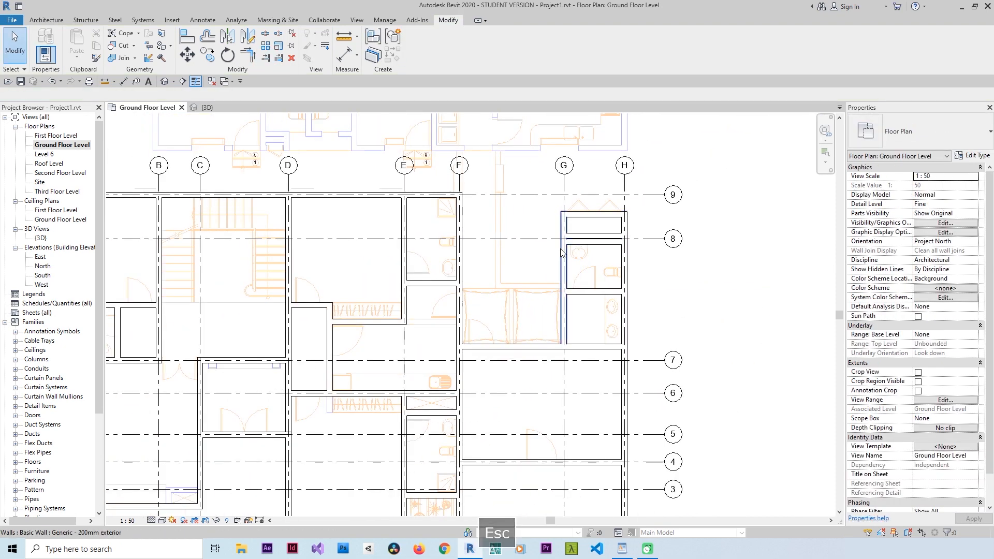
pyautogui.scroll(-2, 562, 252)
pyautogui.moveTo(660, 406); pyautogui.dragTo(646, 272, button='middle')
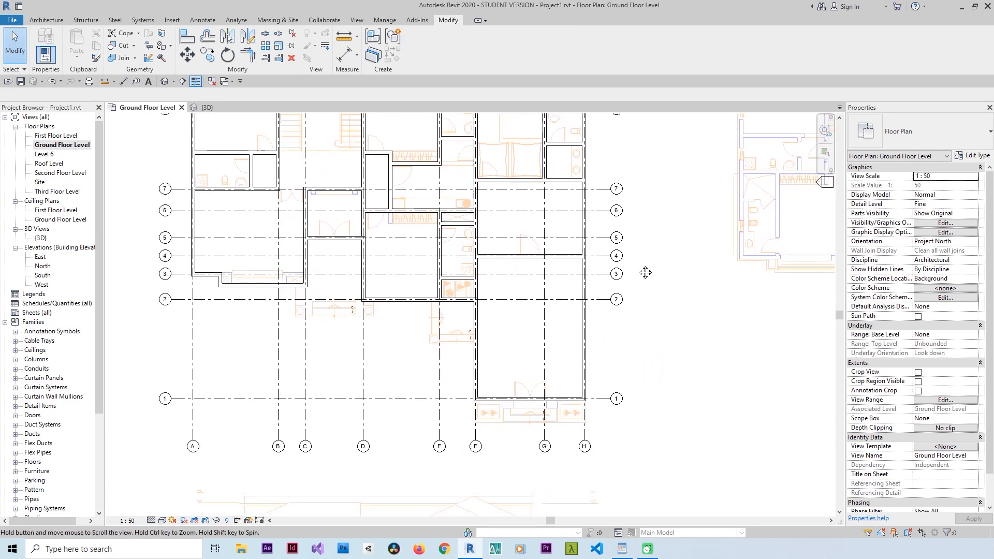
pyautogui.scroll(-1, 645, 273)
pyautogui.click(164, 82)
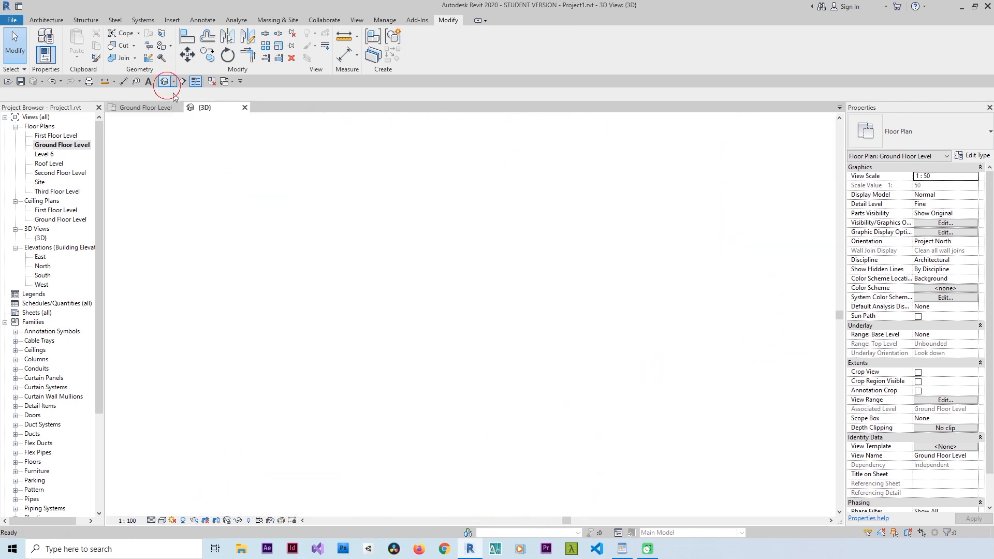
pyautogui.keyDown('shift'); pyautogui.moveTo(494, 300); pyautogui.dragTo(502, 442, button='middle'); pyautogui.keyUp('shift')
pyautogui.scroll(2, 444, 402)
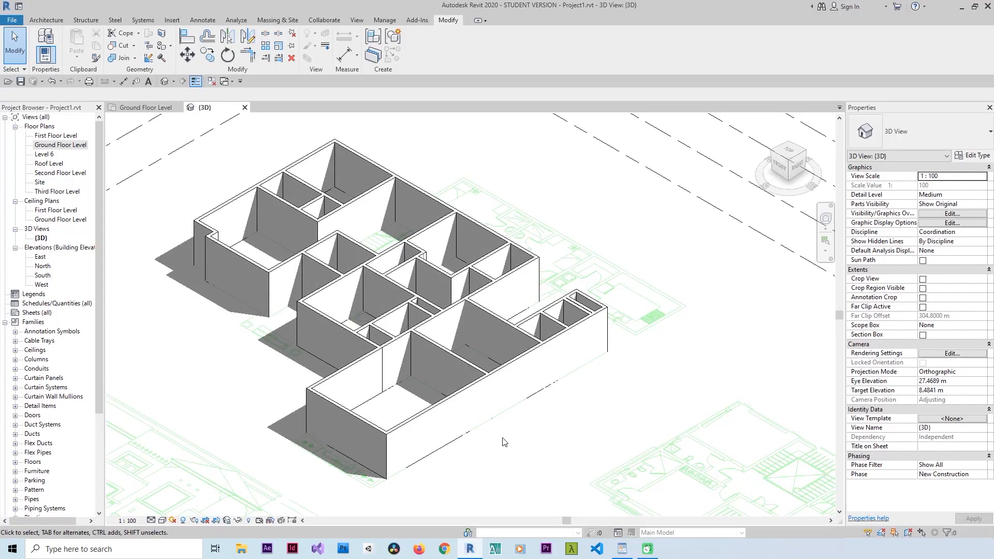
# Select all modelled walls on the Ground Floor Level plan, filtering the grids out of the selection
pyautogui.doubleClick(73, 148)
pyautogui.scroll(-3, 221, 319)
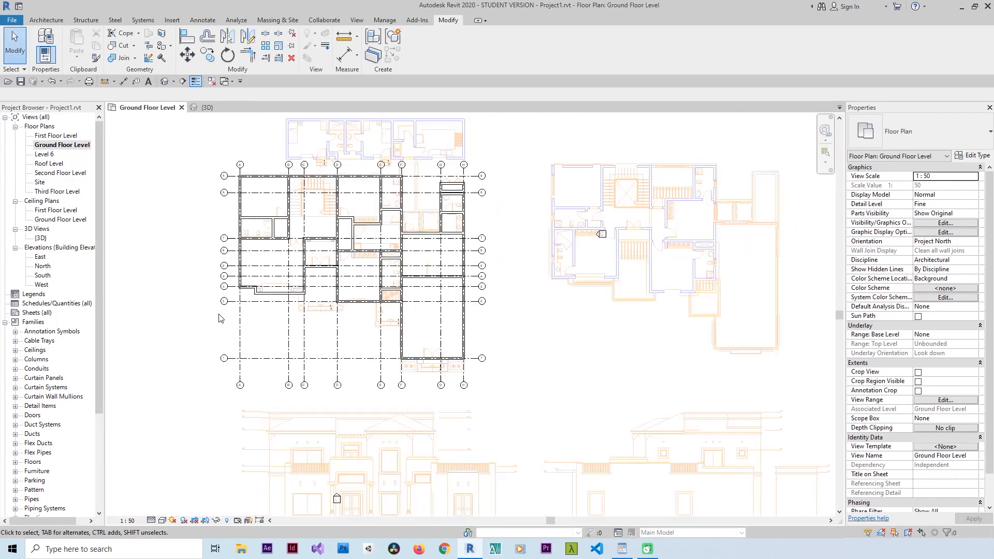
pyautogui.scroll(2, 469, 266)
pyautogui.moveTo(471, 266); pyautogui.dragTo(545, 333, button='middle')
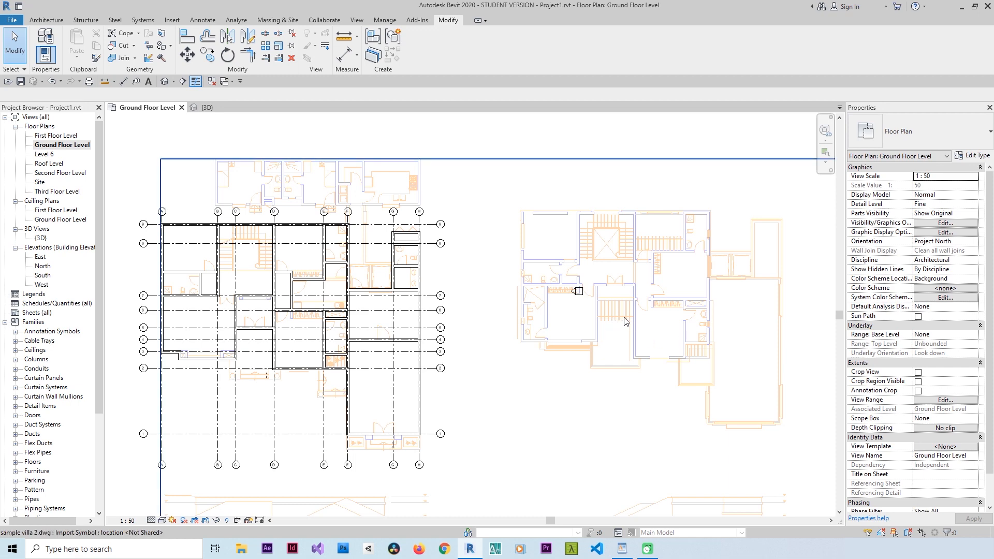
pyautogui.scroll(-2, 387, 241)
pyautogui.scroll(1, 229, 232)
pyautogui.moveTo(154, 160); pyautogui.dragTo(497, 492)
pyautogui.click(417, 43)
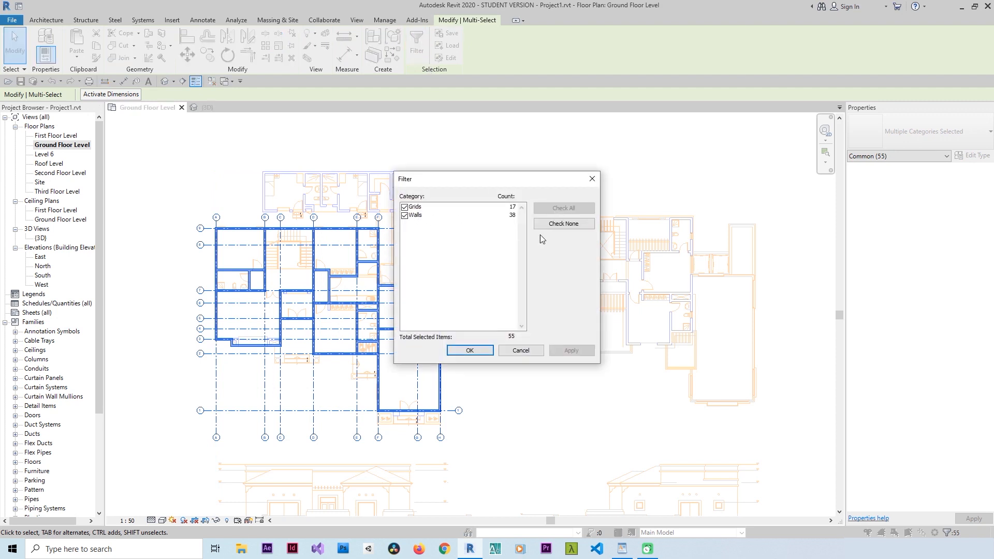
pyautogui.click(405, 215)
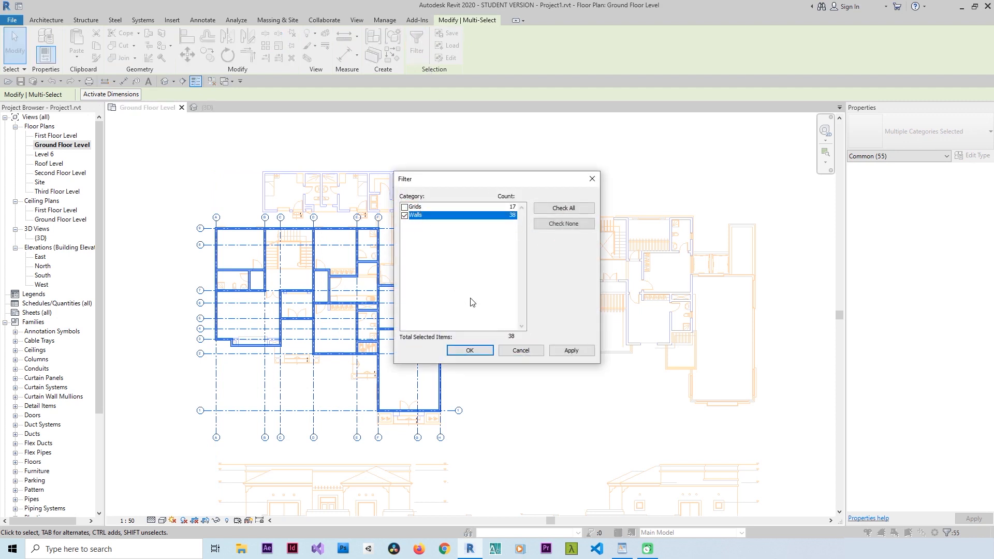
pyautogui.click(470, 351)
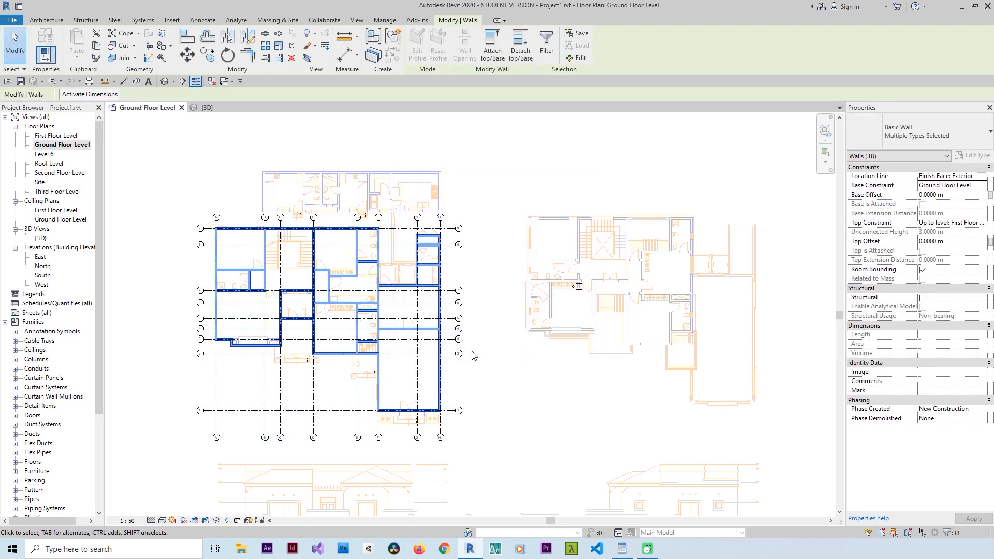
# Exclude the horizontal walls on grids 4 and 5 from the selection and set the other walls' top constraint to Second Floor Level
pyautogui.click(407, 330)
pyautogui.keyDown('shift'); pyautogui.click(300, 320); pyautogui.keyUp('shift')
pyautogui.click(978, 223)
pyautogui.click(981, 223)
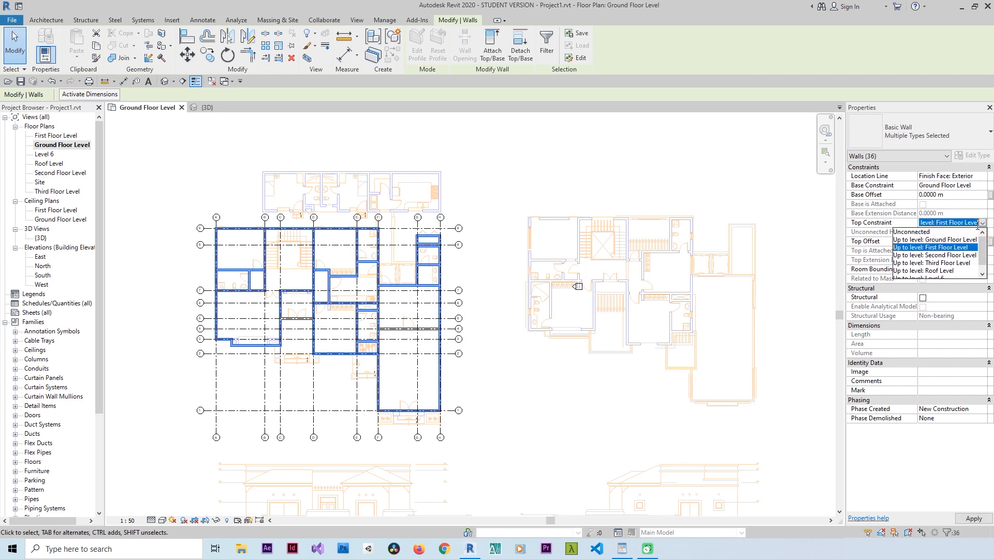
pyautogui.click(949, 255)
pyautogui.click(987, 519)
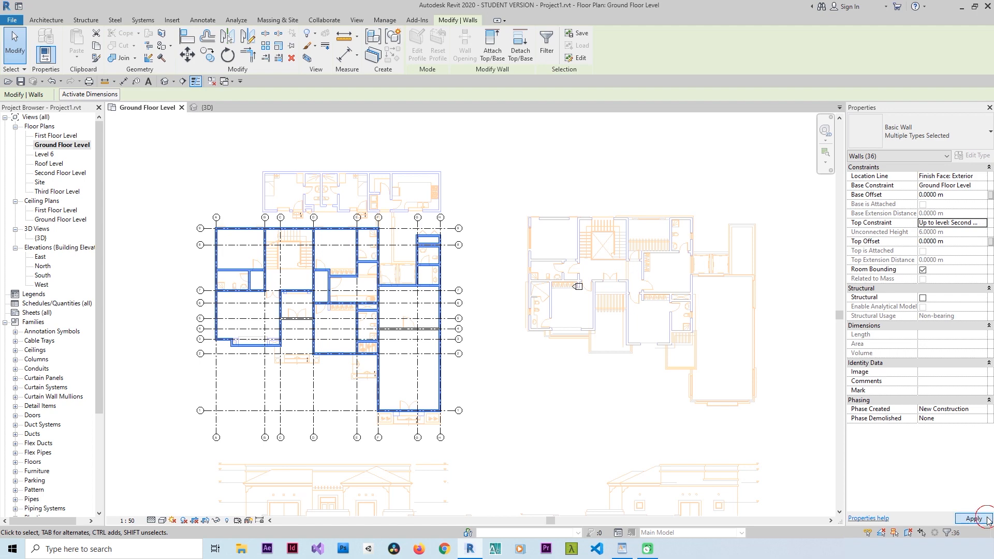
pyautogui.click(298, 130)
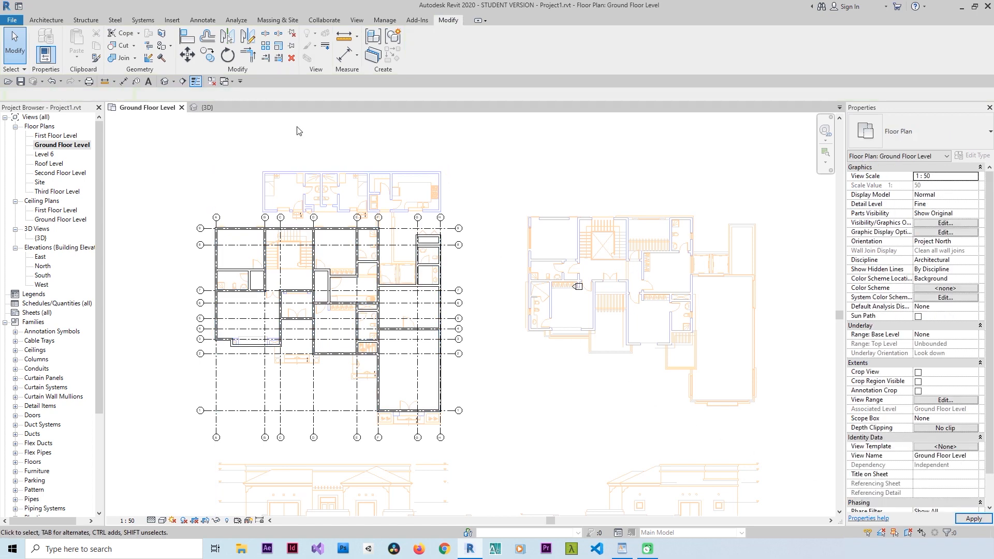
# Inspect the raised walls in the 3D view and on the First Floor Level plan
pyautogui.click(164, 81)
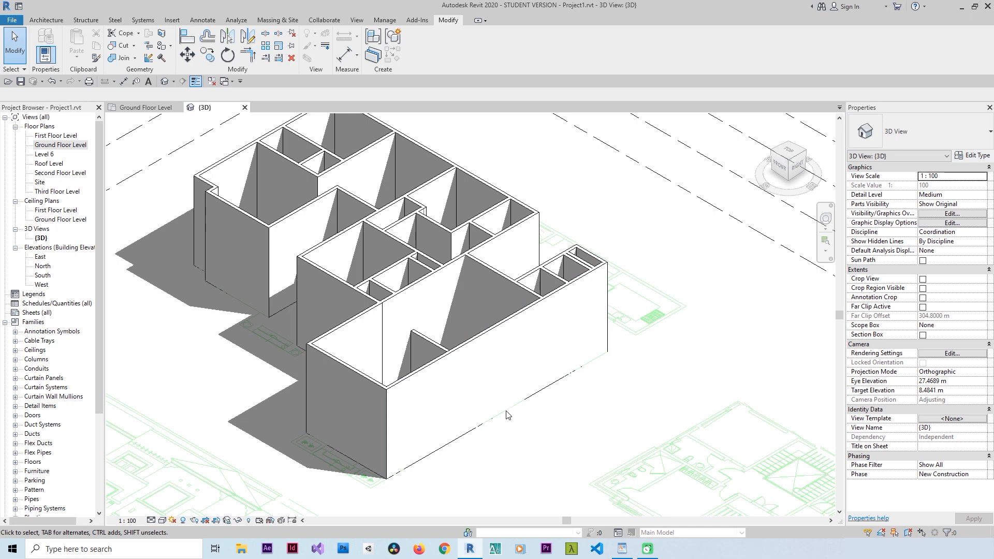
pyautogui.click(481, 342)
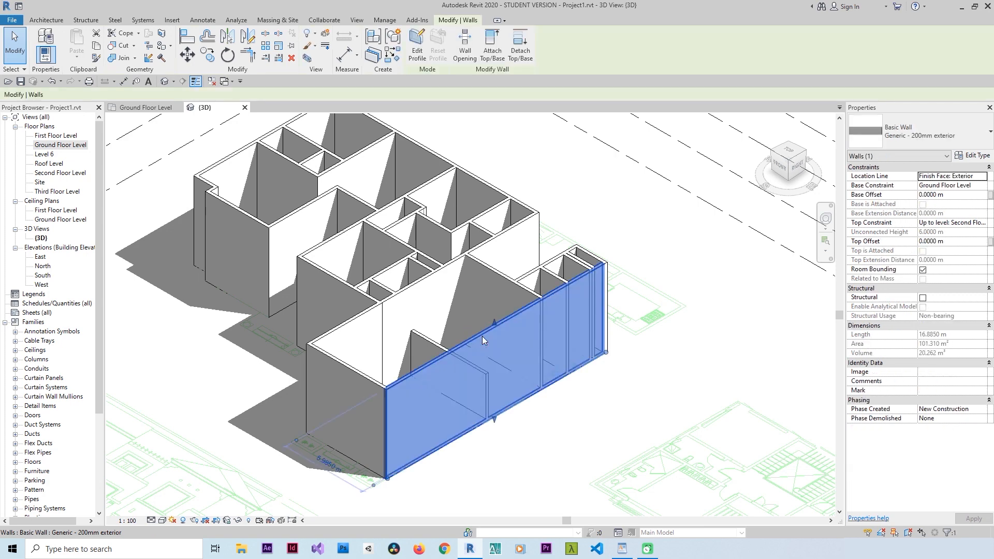
pyautogui.doubleClick(56, 136)
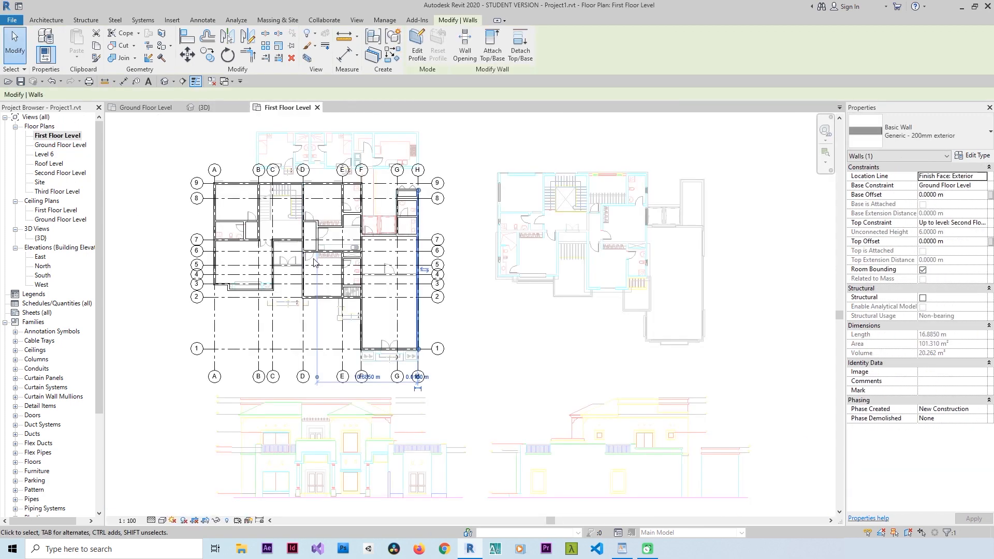
pyautogui.scroll(3, 273, 148)
pyautogui.moveTo(263, 160); pyautogui.dragTo(324, 154, button='middle')
pyautogui.scroll(-1, 318, 154)
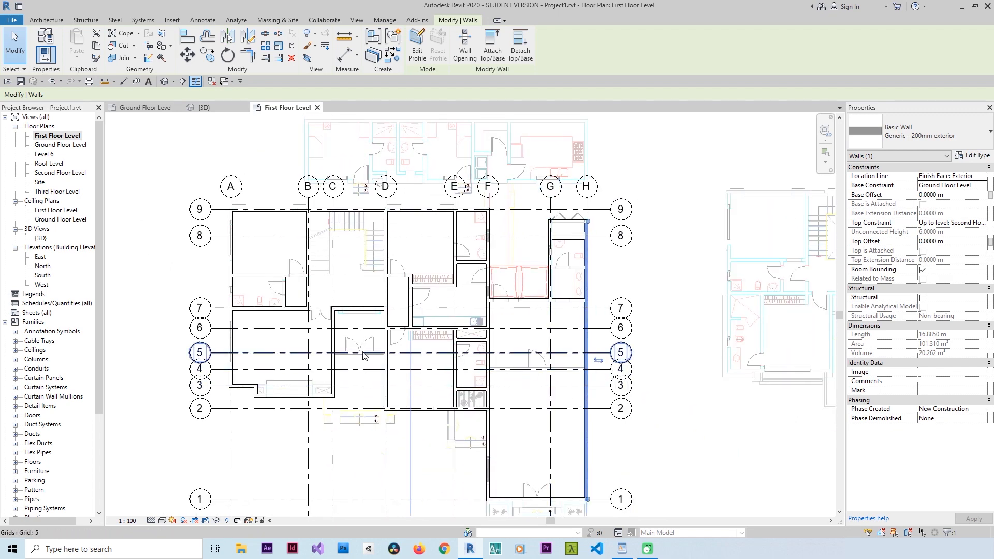
# Revisit the Ground Floor Level plan and compare the grid H exterior wall with the shorter grid 4 interior wall in the 3D view
pyautogui.doubleClick(73, 148)
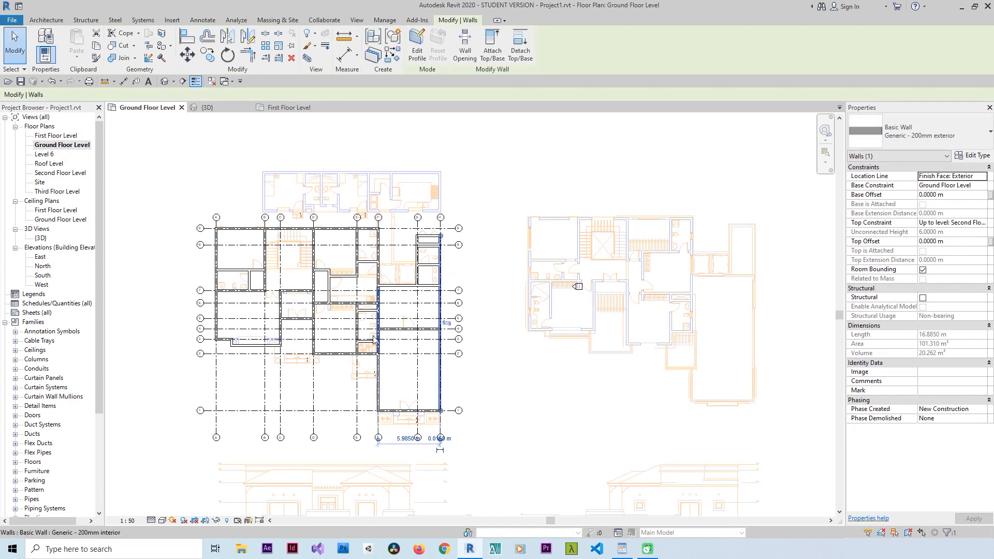
pyautogui.click(165, 81)
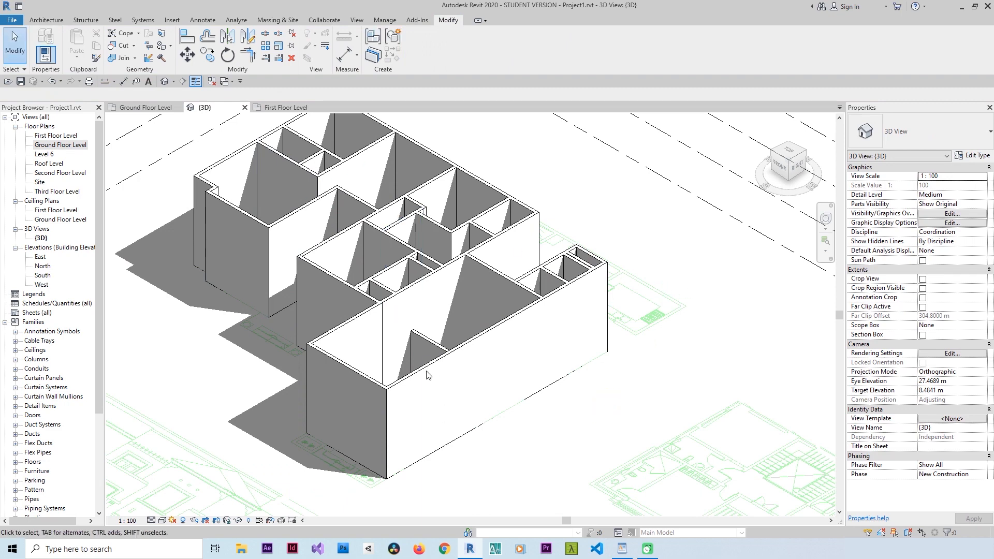
pyautogui.click(411, 374)
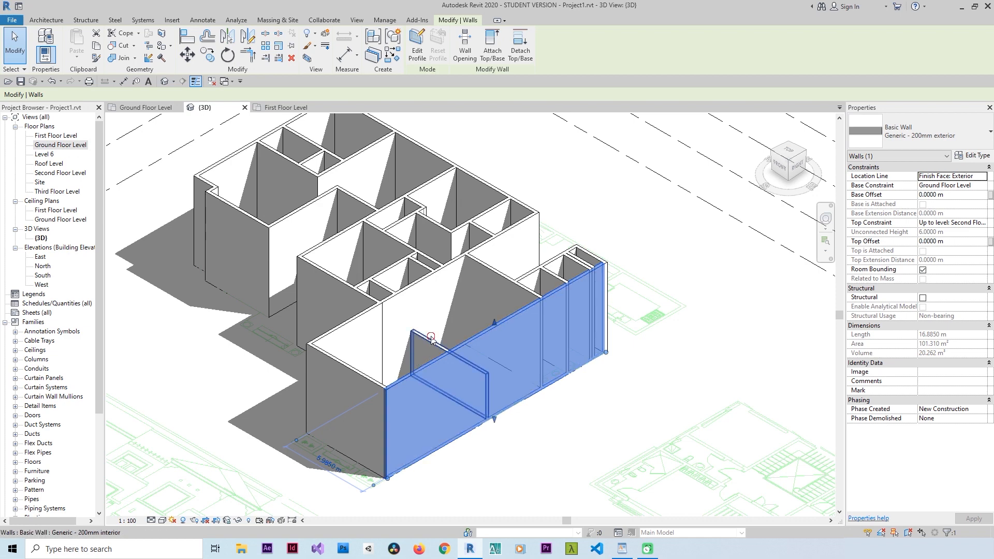
pyautogui.click(425, 351)
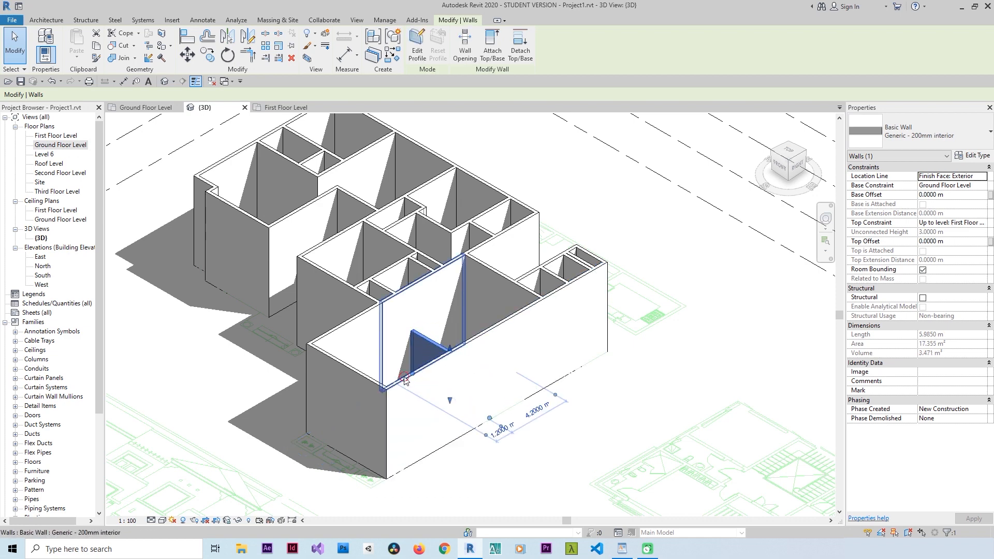
pyautogui.click(465, 459)
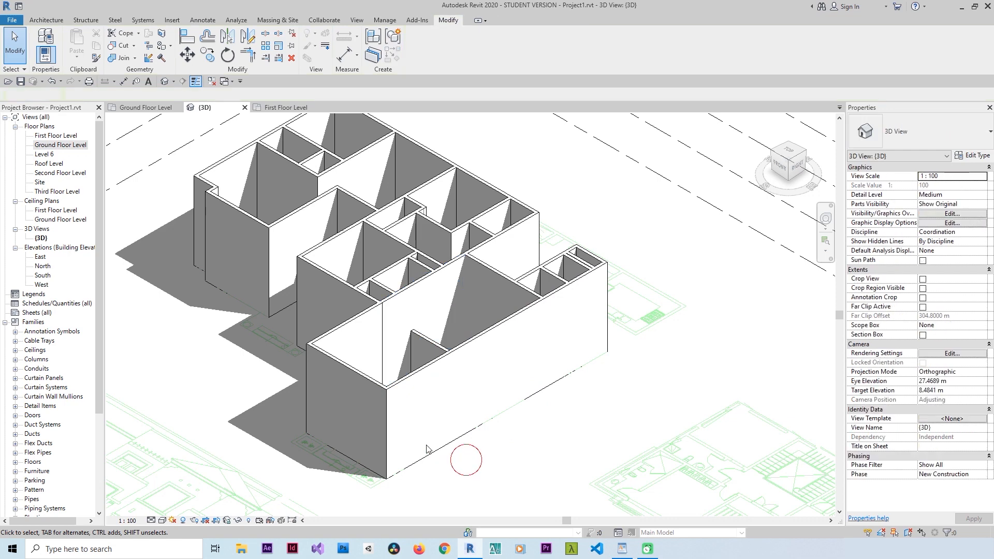
# Add a default-profile reveal to the front exterior wall's type structure, 1 m above the base on the exterior side
pyautogui.click(384, 443)
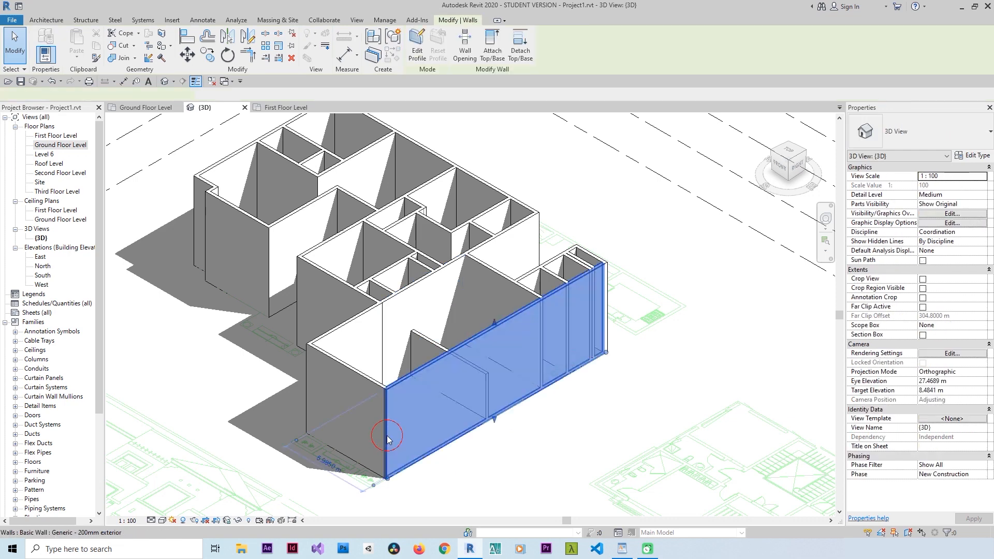
pyautogui.click(973, 156)
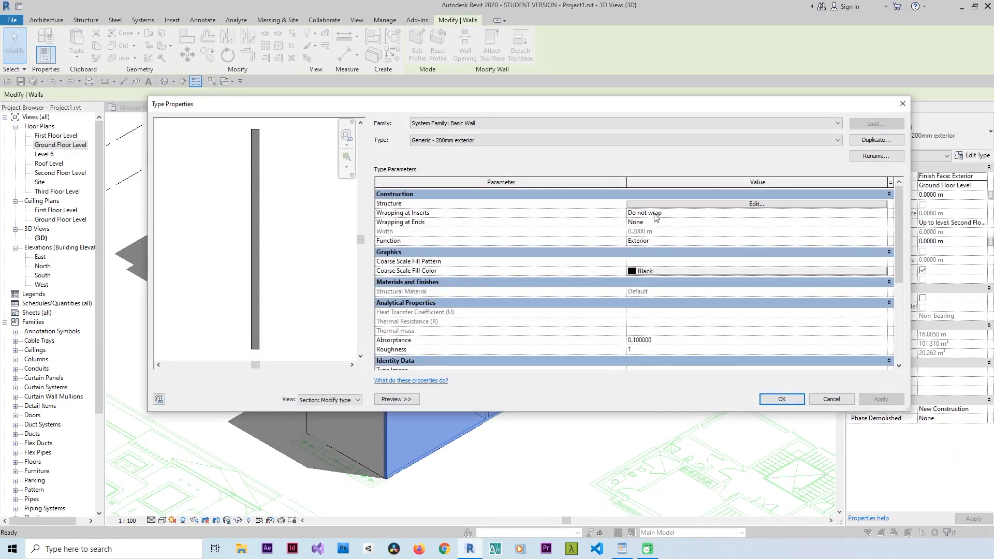
pyautogui.click(718, 205)
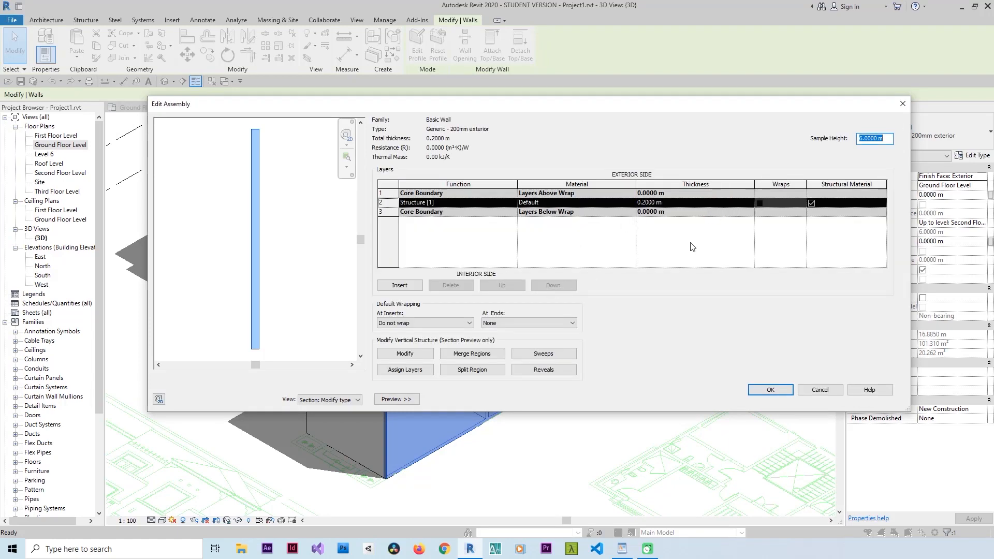
pyautogui.click(561, 371)
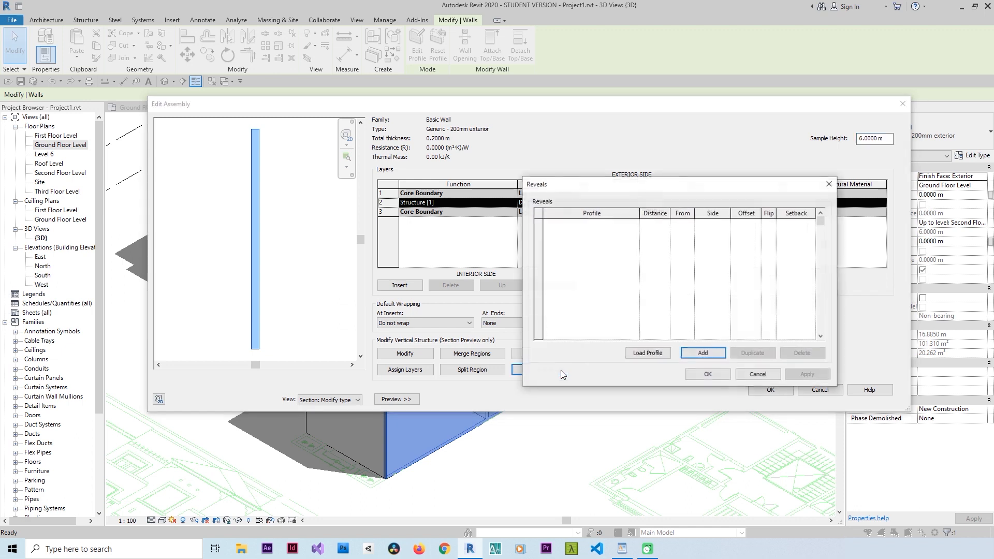
pyautogui.click(703, 353)
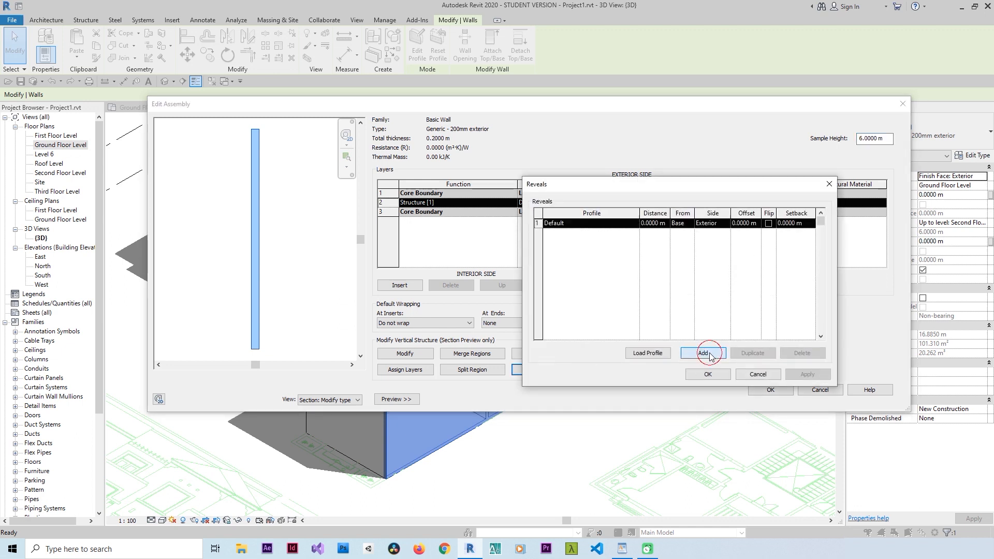
pyautogui.click(666, 223)
pyautogui.write('1')
pyautogui.click(622, 230)
pyautogui.click(798, 372)
# Try an offset of 0.1 m for the reveal
pyautogui.click(756, 223)
pyautogui.write('.1')
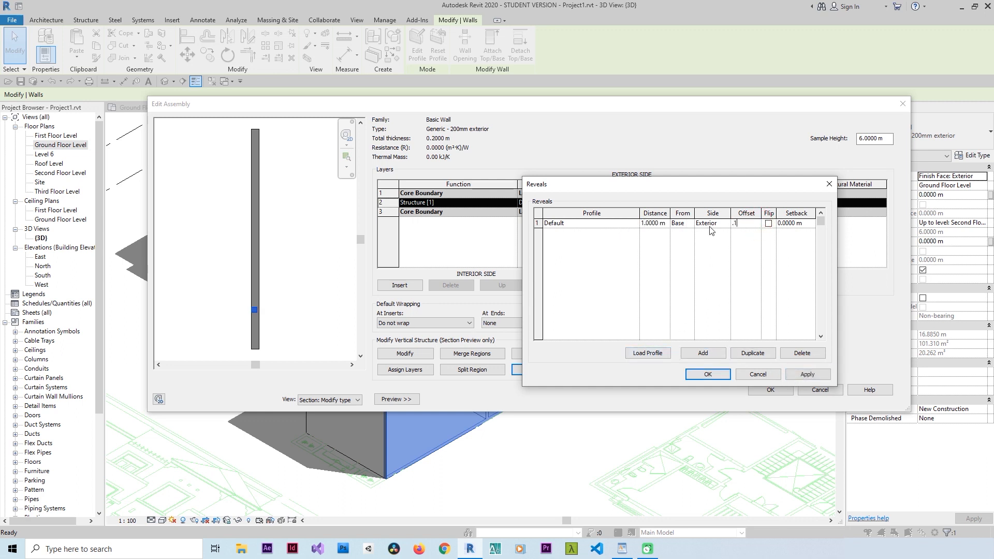
pyautogui.click(805, 376)
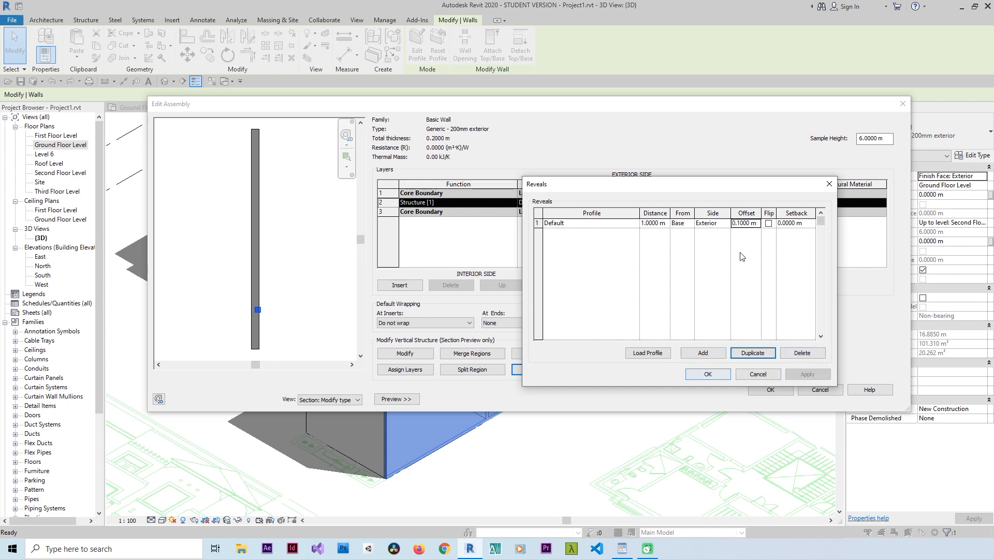
# Set the reveal's offset to -0.1 m and accept the exterior wall type changes
pyautogui.click(760, 223)
pyautogui.write('-.1')
pyautogui.click(806, 374)
pyautogui.click(707, 374)
pyautogui.click(770, 390)
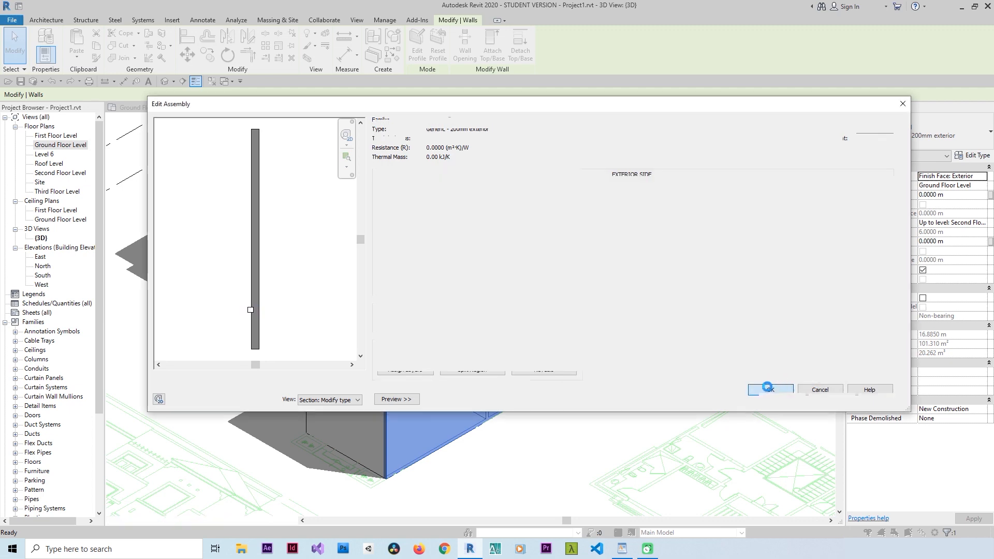
pyautogui.click(779, 402)
pyautogui.click(442, 505)
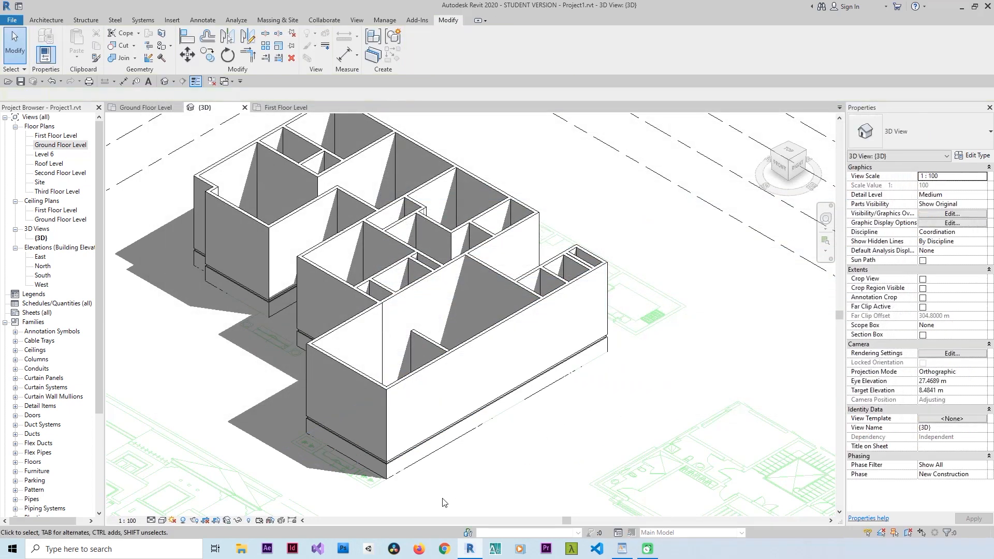
# Reopen the exterior wall type's reveals and duplicate the existing reveal four times
pyautogui.scroll(4, 443, 502)
pyautogui.scroll(-2, 399, 436)
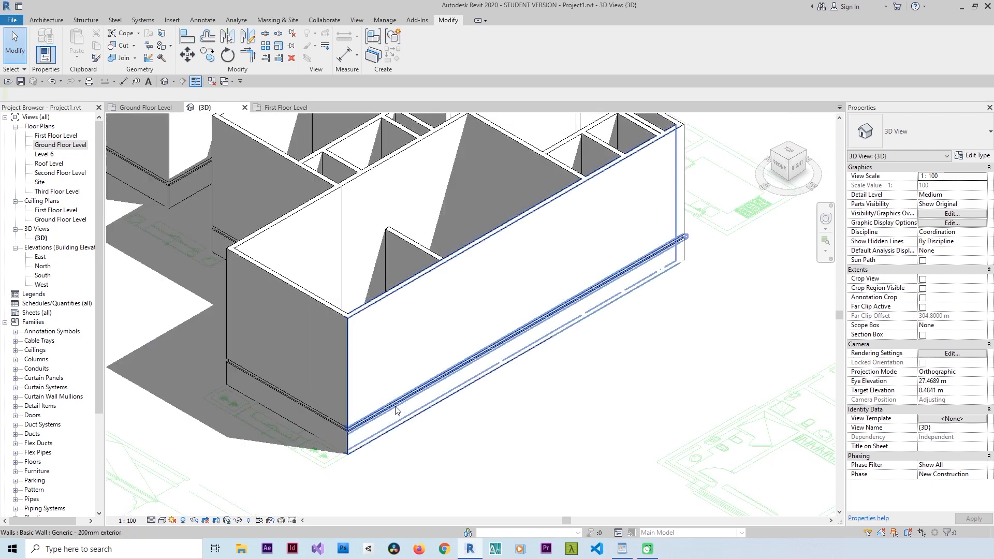
pyautogui.click(399, 433)
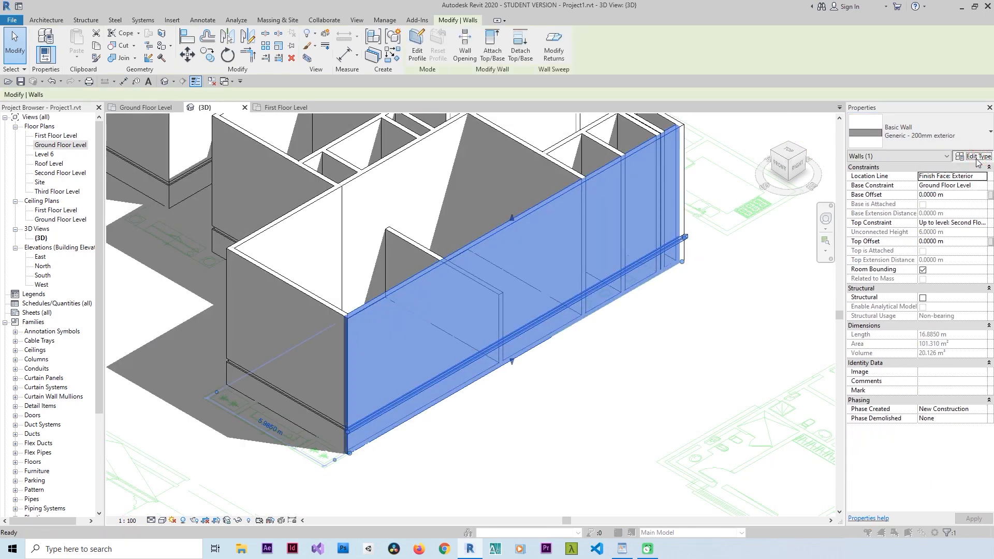
pyautogui.click(972, 155)
pyautogui.click(671, 206)
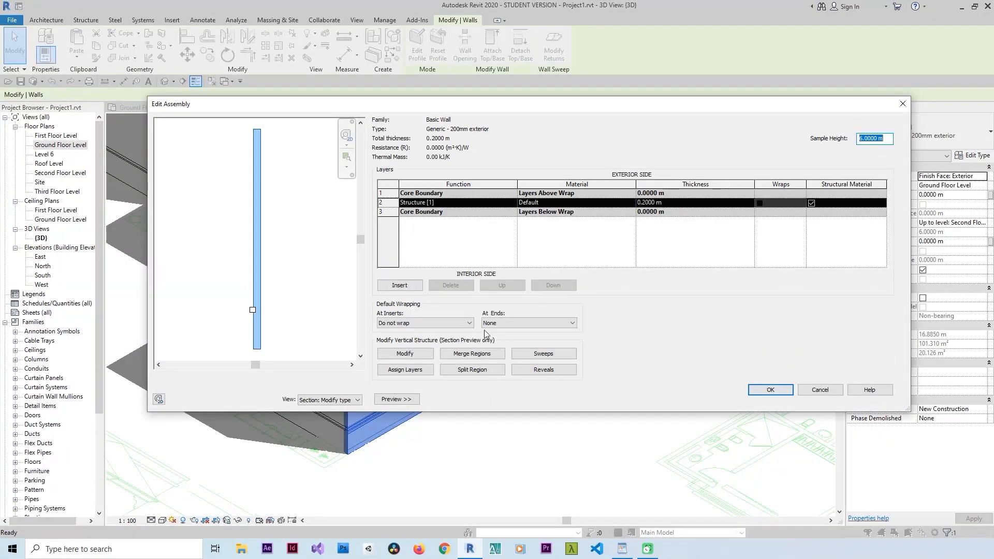
pyautogui.click(570, 372)
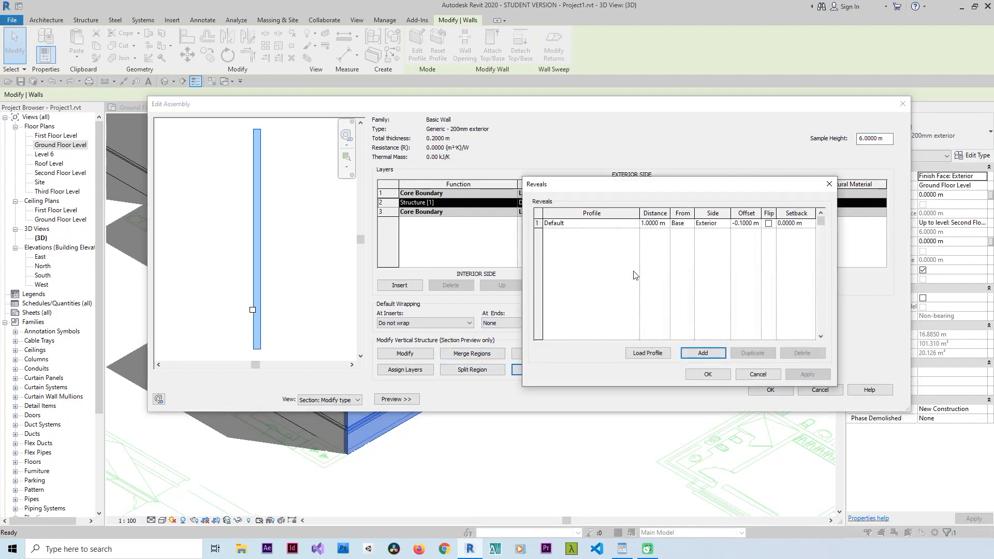
pyautogui.click(681, 224)
pyautogui.click(761, 351)
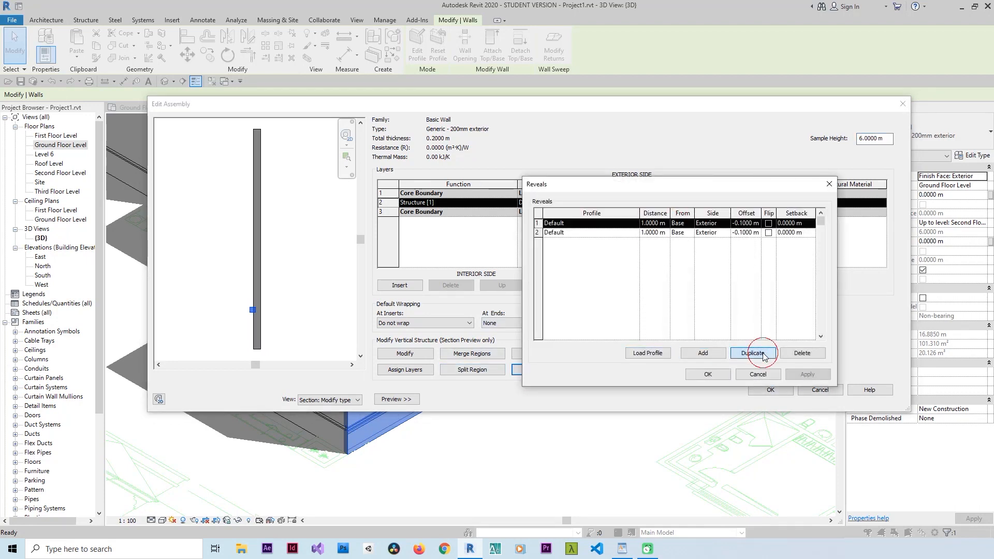
pyautogui.click(762, 352)
pyautogui.click(762, 352)
pyautogui.click(761, 351)
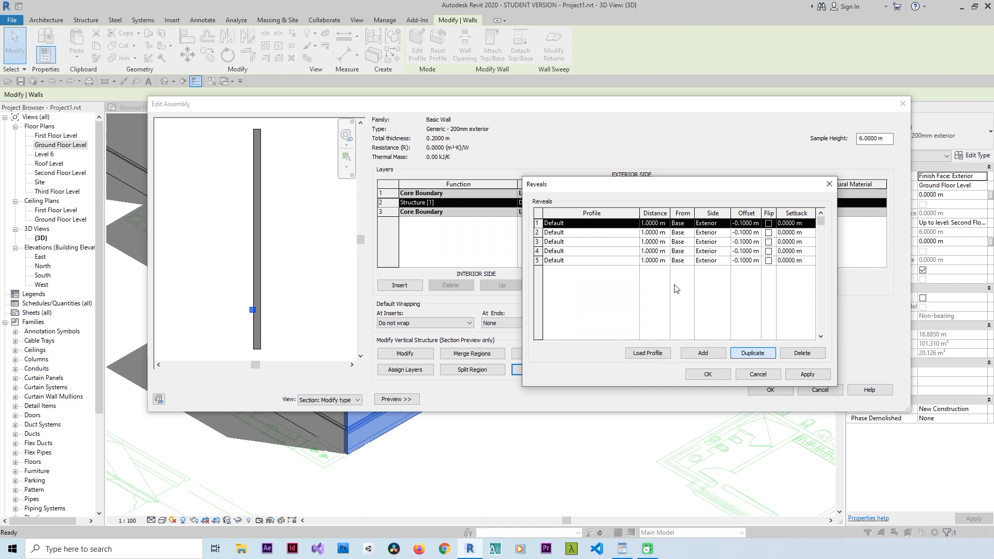
# Set the distances of the second, third and fourth reveals to 1.5 m, 2 m and 2.5 m from the base
pyautogui.click(656, 233)
pyautogui.write('1.5')
pyautogui.click(659, 312)
pyautogui.click(663, 238)
pyautogui.click(664, 240)
pyautogui.write('2')
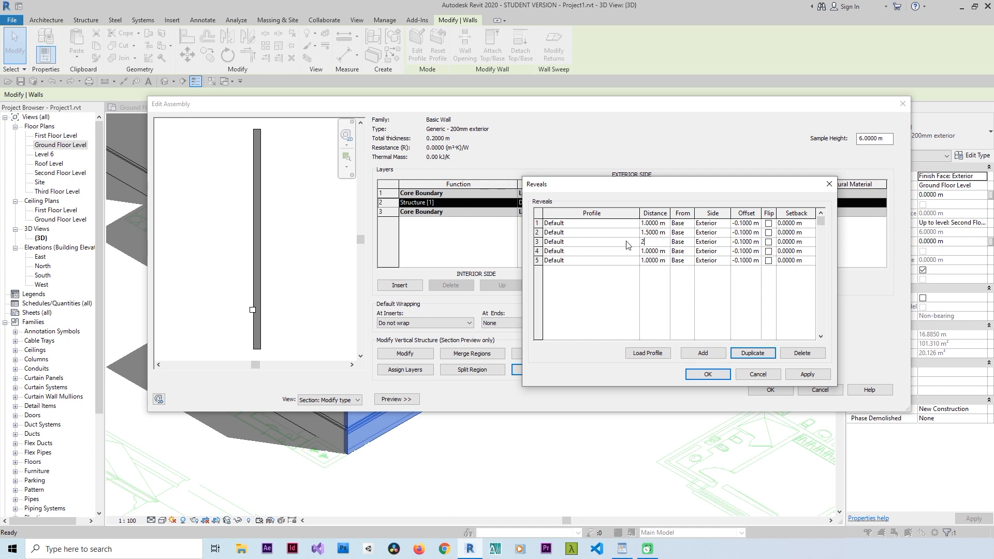
pyautogui.click(657, 252)
pyautogui.doubleClick(666, 253)
pyautogui.write('2')
# Set the fifth reveal's distance to 0.5 m and accept the wall type changes to update the model's exterior walls
pyautogui.click(668, 260)
pyautogui.doubleClick(668, 260)
pyautogui.write('.5')
pyautogui.click(671, 300)
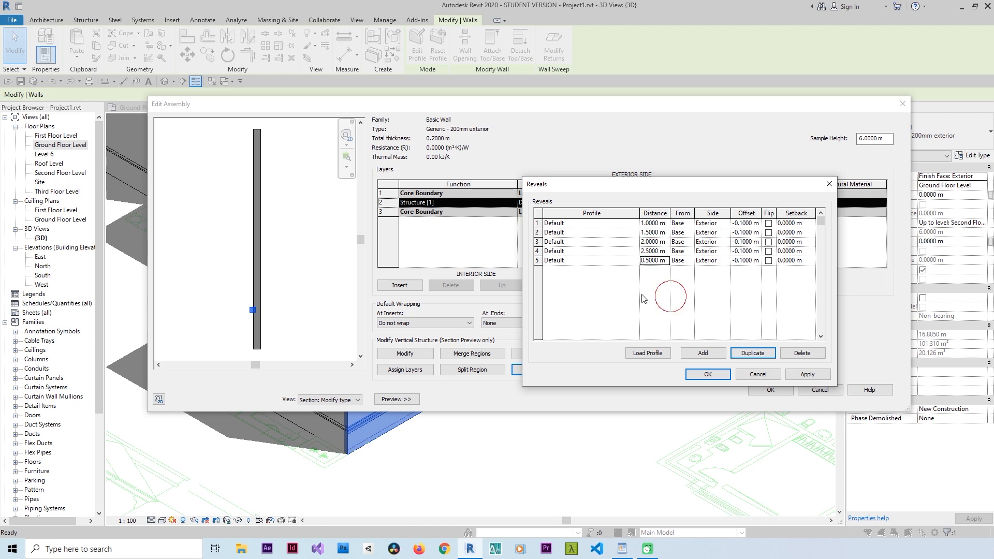
pyautogui.click(806, 374)
pyautogui.click(688, 376)
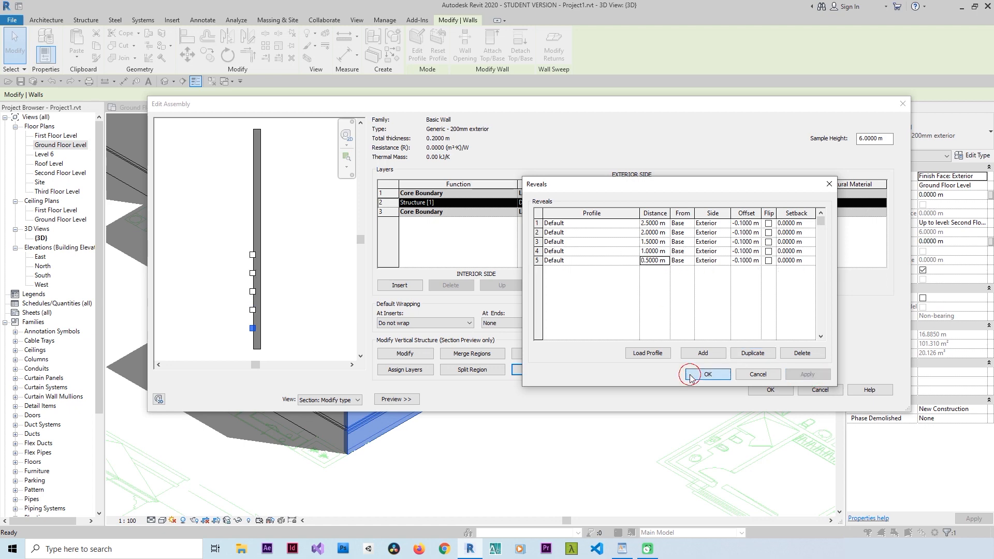
pyautogui.click(755, 389)
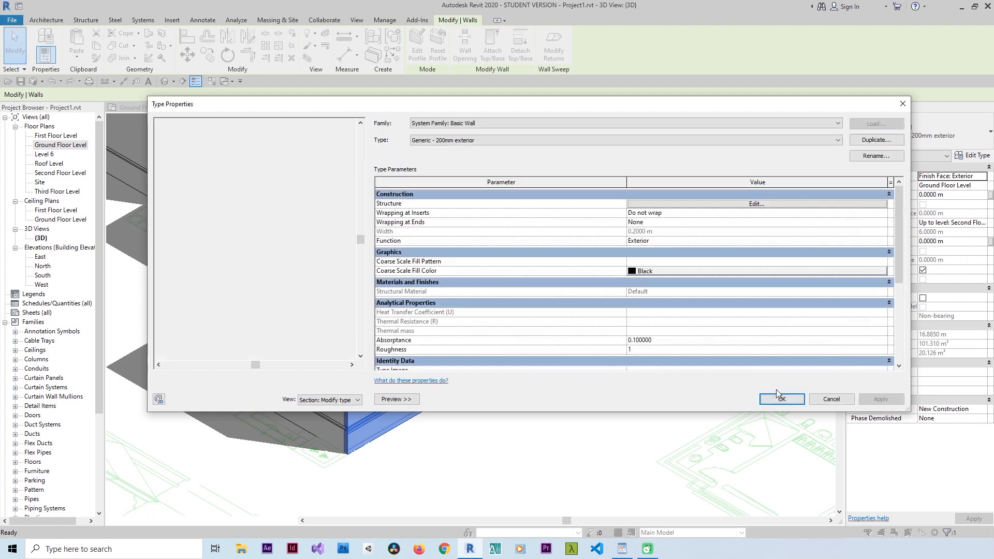
pyautogui.click(778, 398)
pyautogui.click(569, 412)
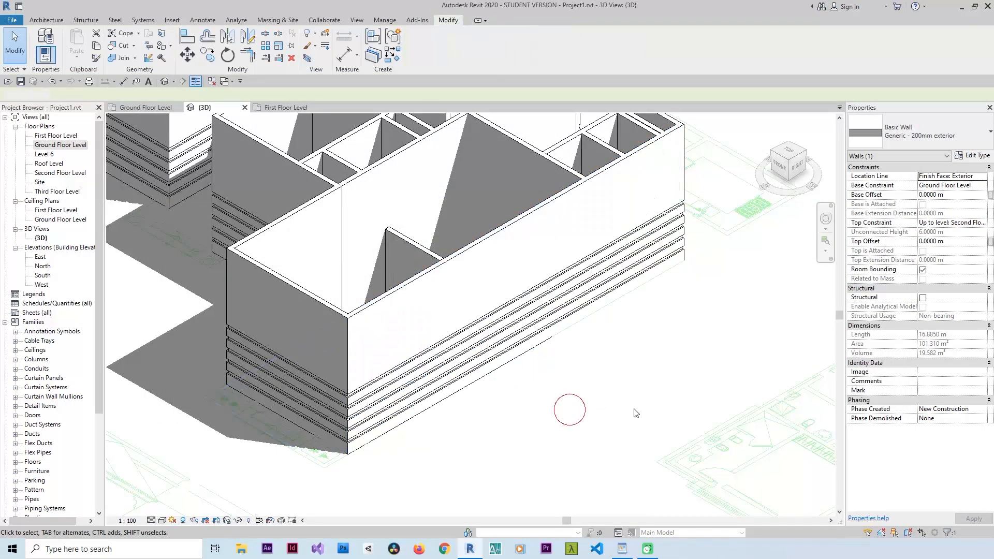
pyautogui.scroll(-3, 595, 411)
pyautogui.scroll(3, 637, 413)
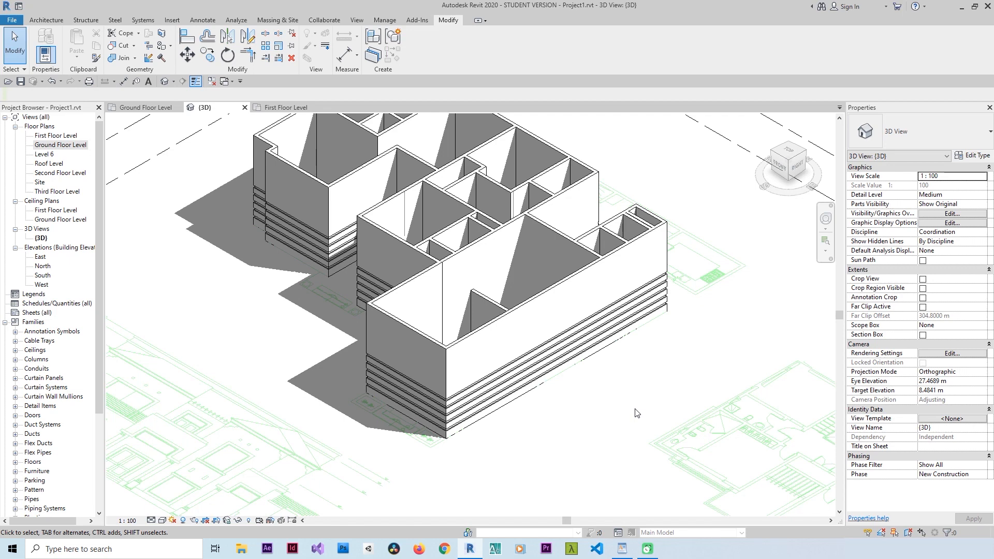
pyautogui.click(530, 474)
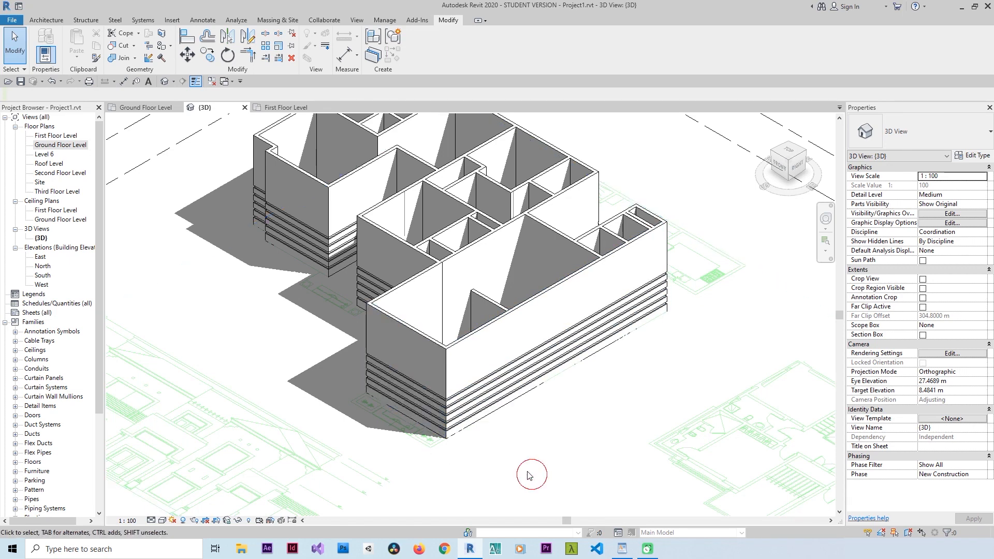
# Open the Ground Floor Level plan and close all other inactive views
pyautogui.doubleClick(61, 145)
pyautogui.click(211, 81)
pyautogui.scroll(3, 327, 314)
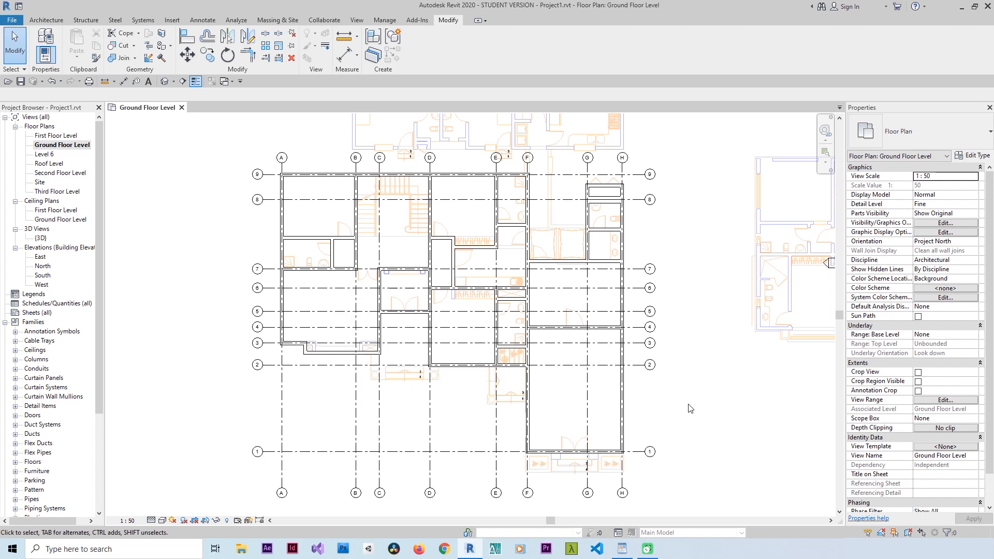
pyautogui.scroll(-2, 685, 402)
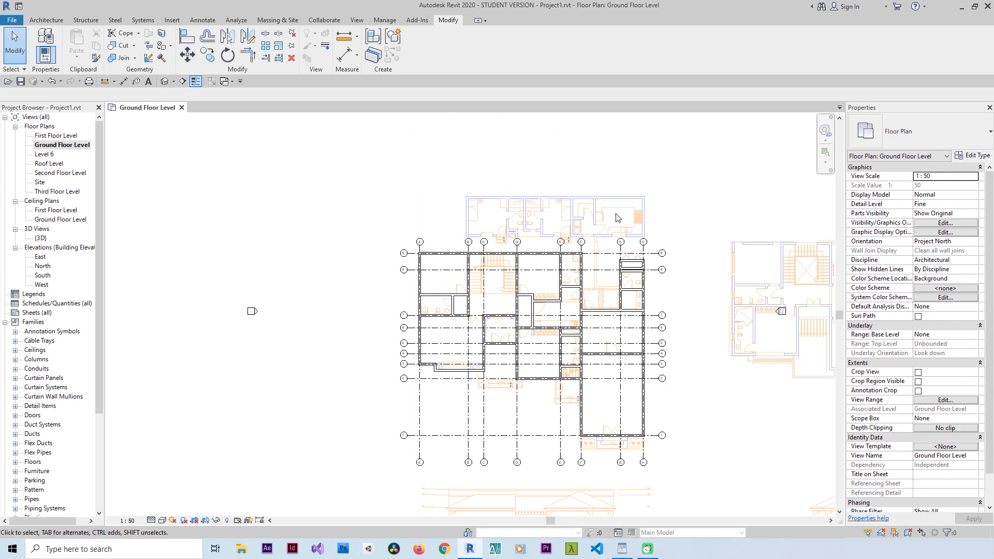
pyautogui.moveTo(595, 391); pyautogui.dragTo(434, 374, button='middle')
pyautogui.scroll(2, 288, 397)
pyautogui.moveTo(295, 405); pyautogui.dragTo(292, 427, button='middle')
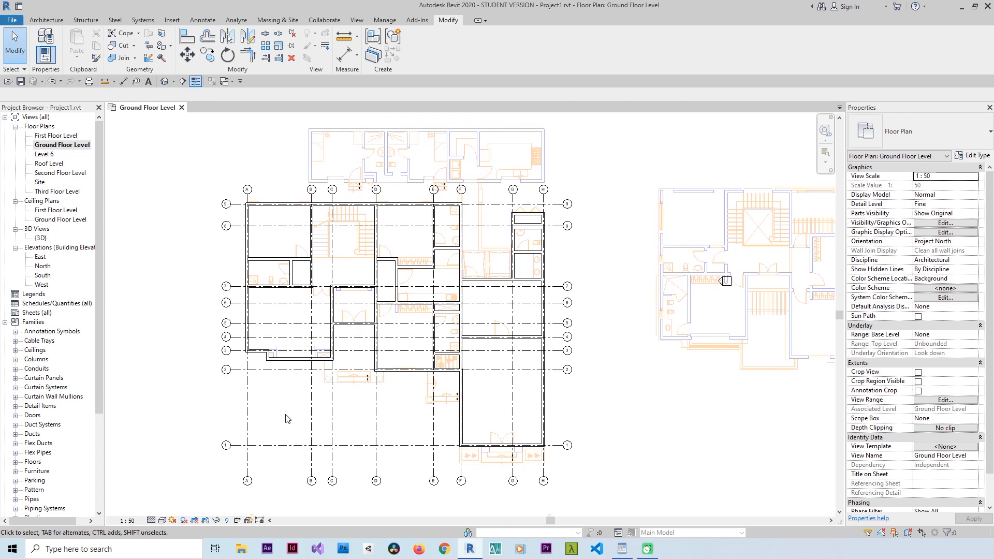